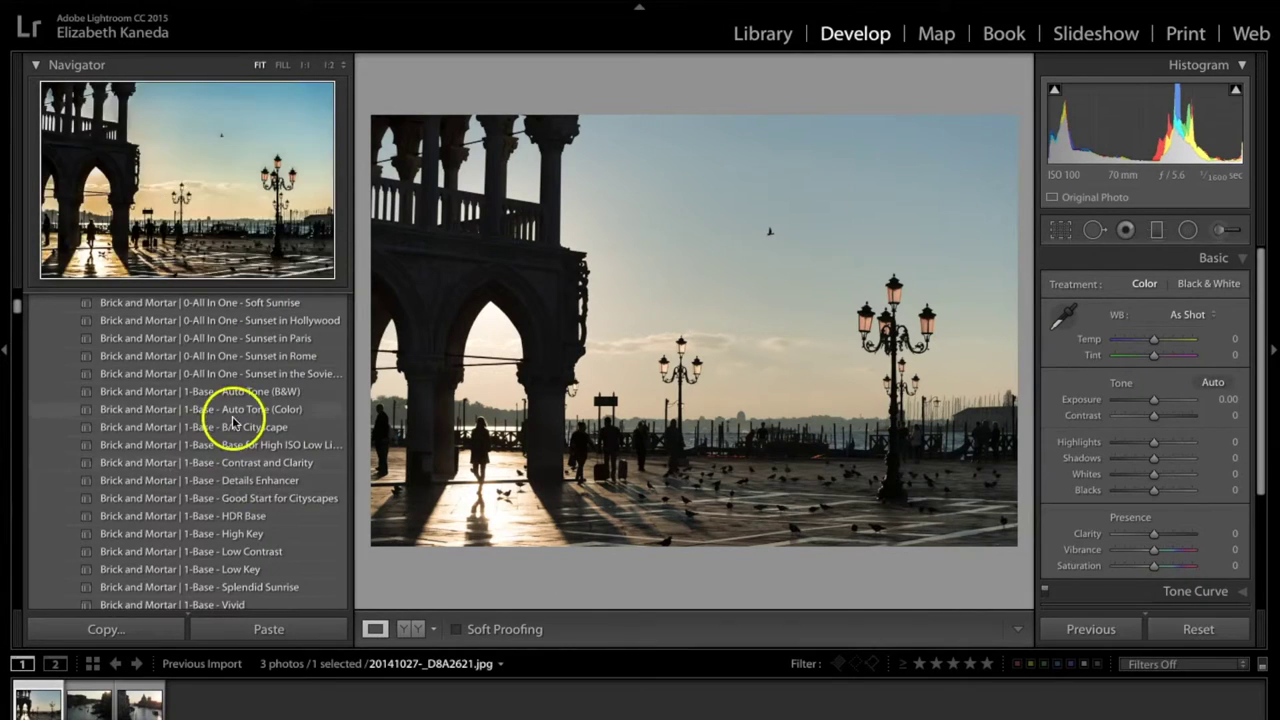
# Apply the Brick and Mortar 'Backlight? No problem!' preset and compare it with the original
pyautogui.scroll(5, 229, 426)
pyautogui.scroll(2, 232, 435)
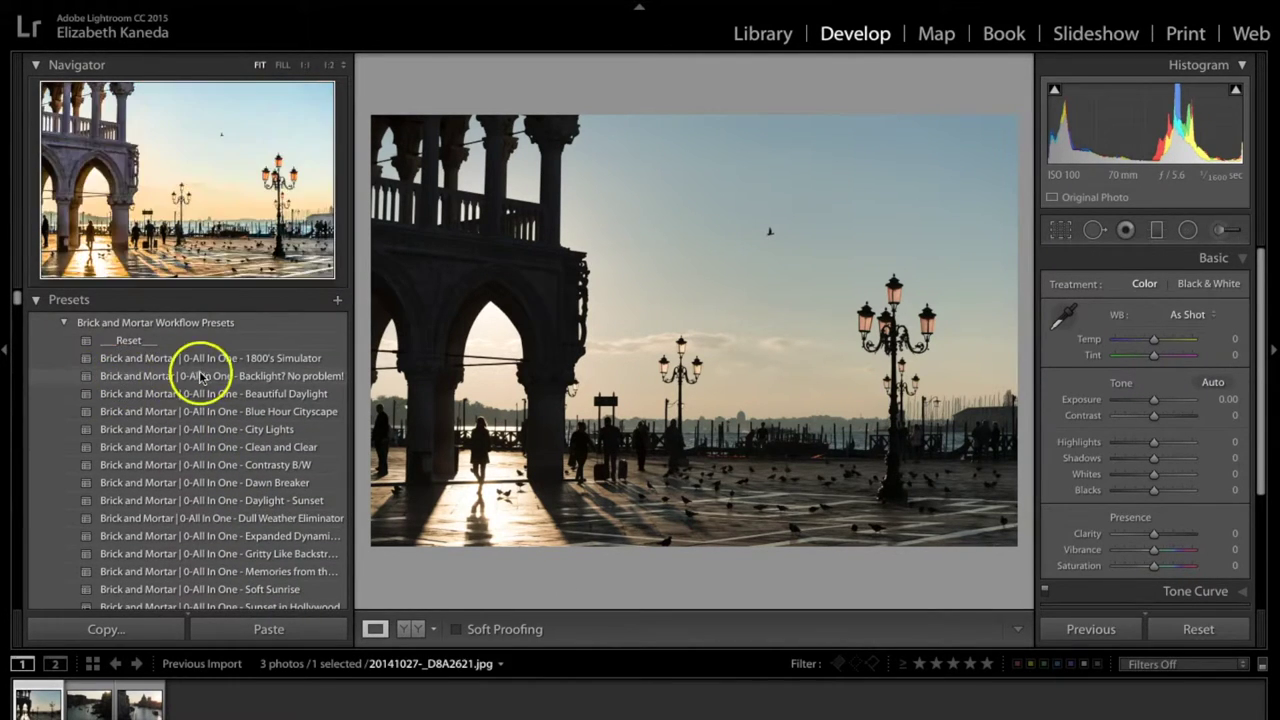
pyautogui.click(287, 378)
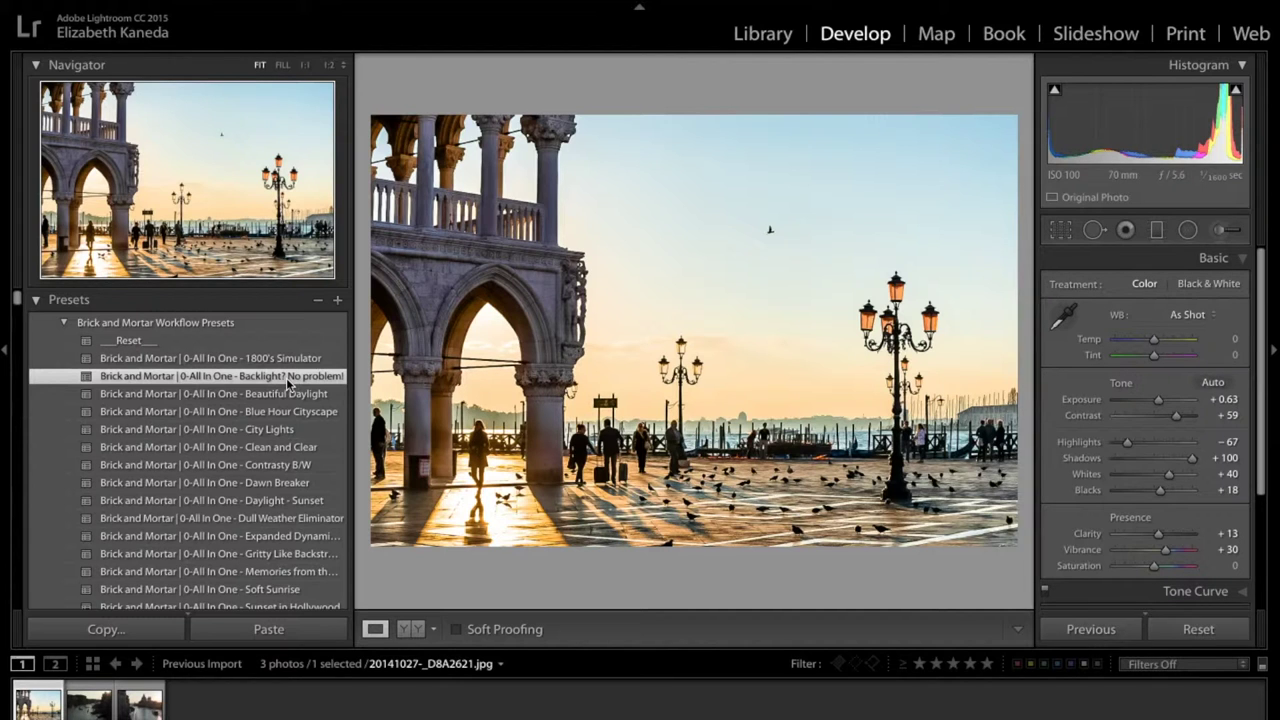
pyautogui.press('\\')
pyautogui.press('\\')
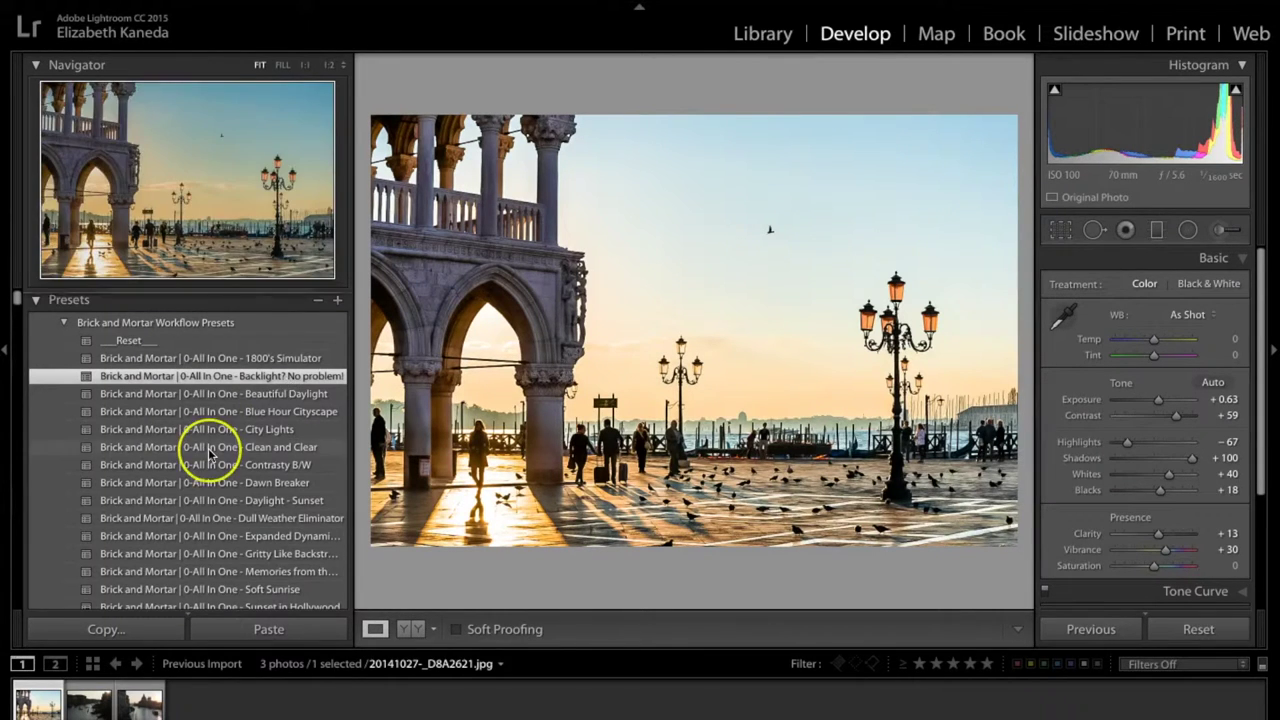
# Add the 5-Polish - Sharpening preset on top of the backlight edit
pyautogui.scroll(-10, 205, 448)
pyautogui.scroll(-15, 205, 450)
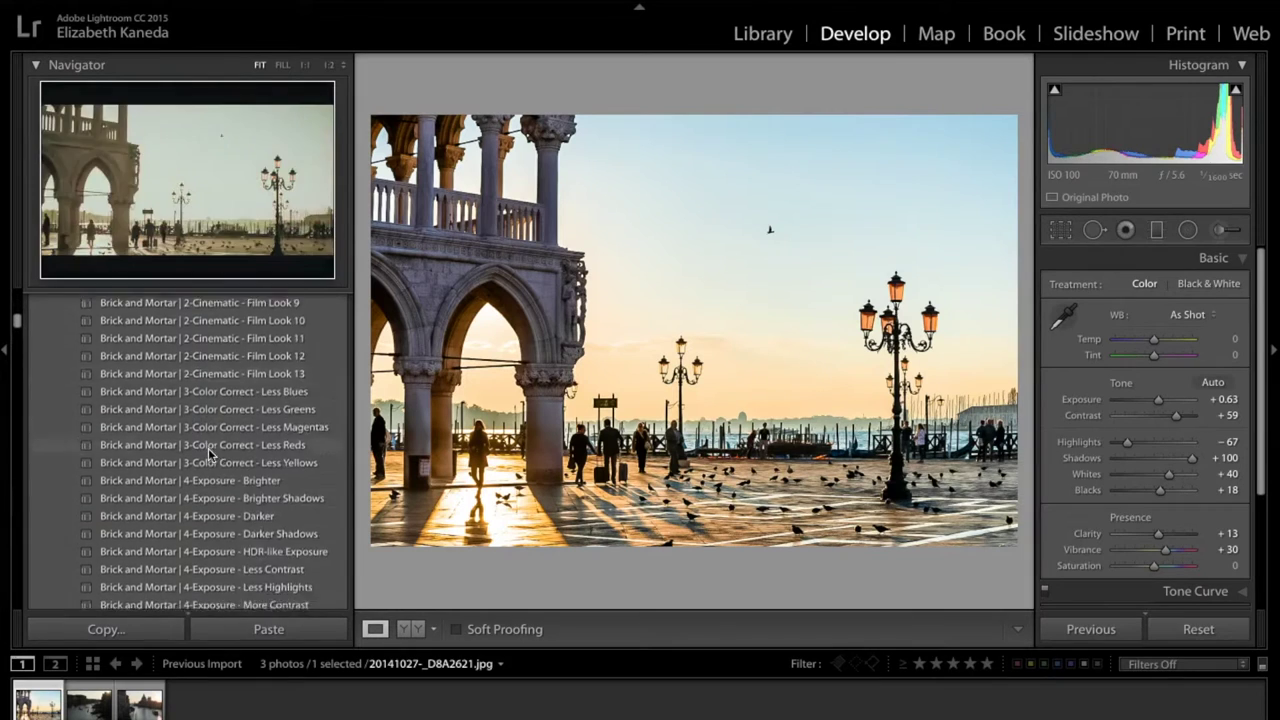
pyautogui.scroll(-2, 105, 518)
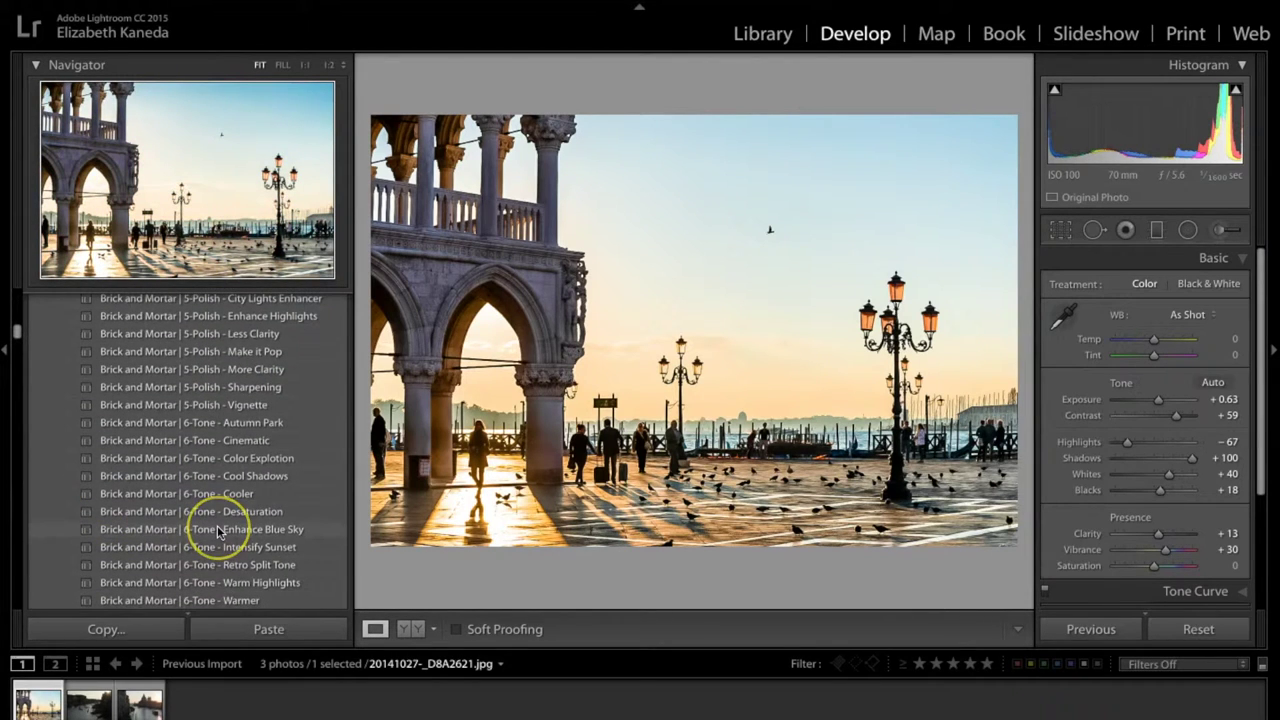
pyautogui.scroll(-2, 217, 525)
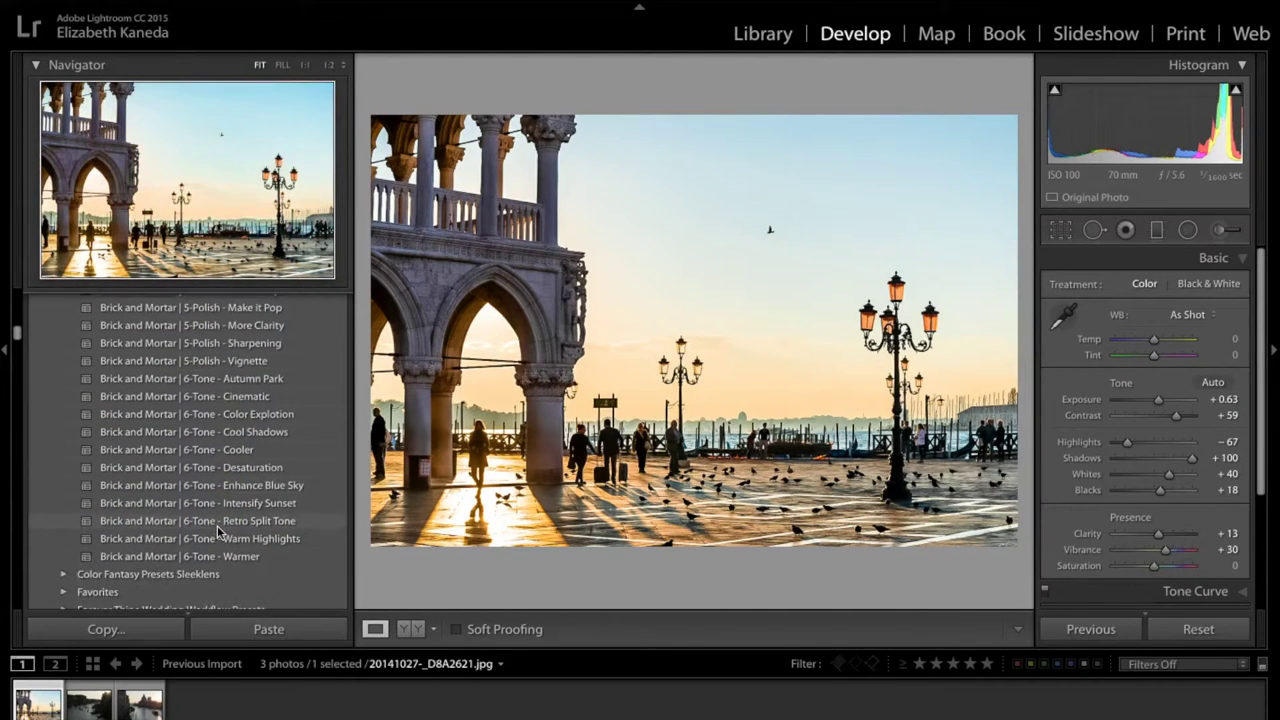
pyautogui.scroll(3, 218, 519)
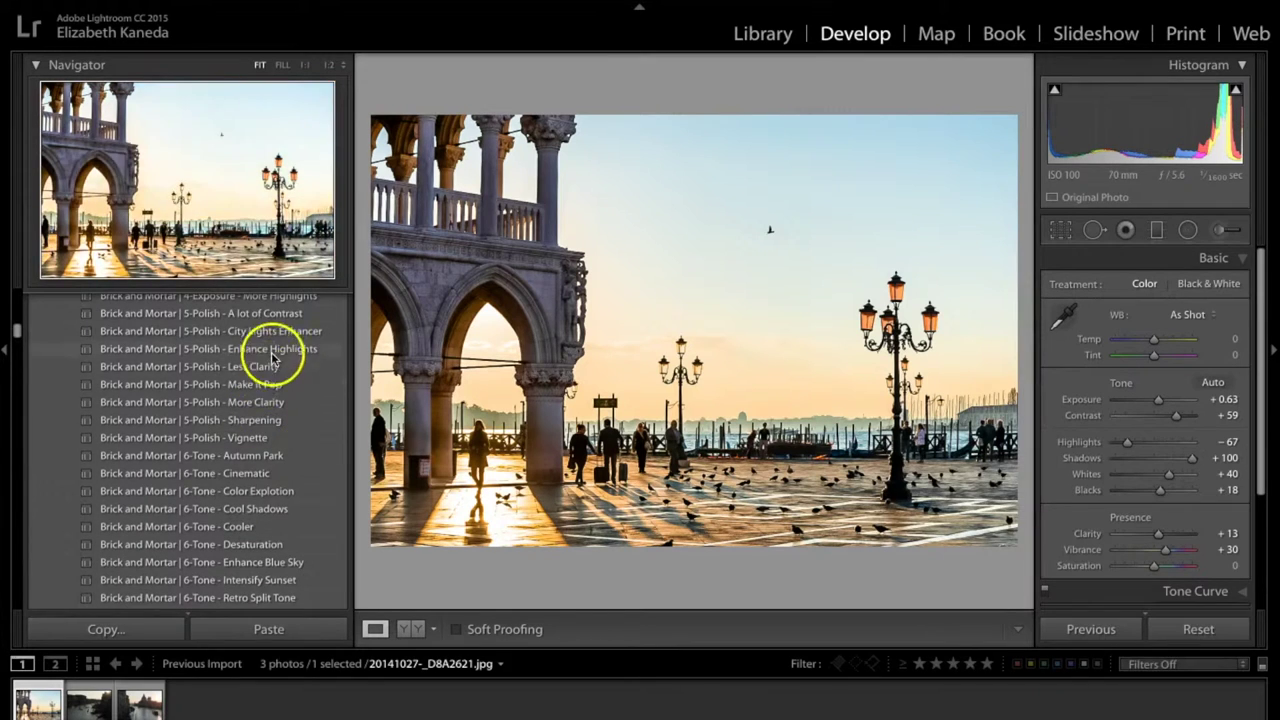
pyautogui.scroll(3, 284, 355)
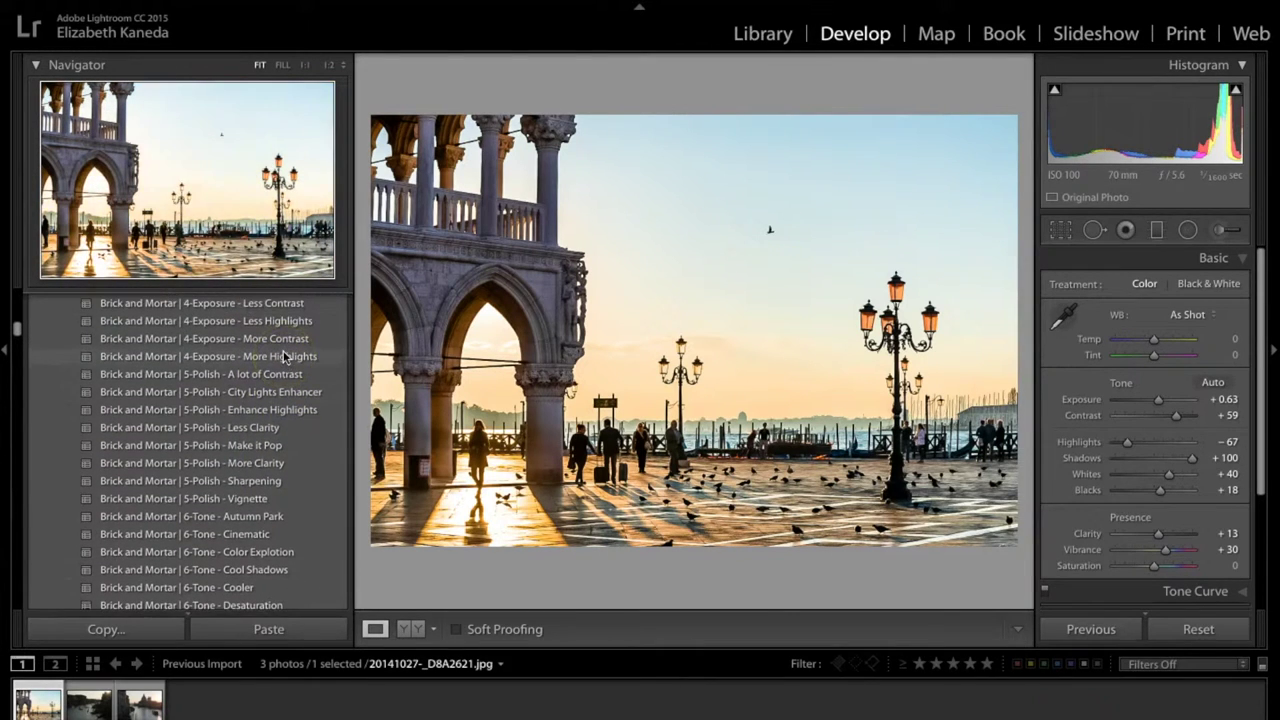
pyautogui.click(275, 511)
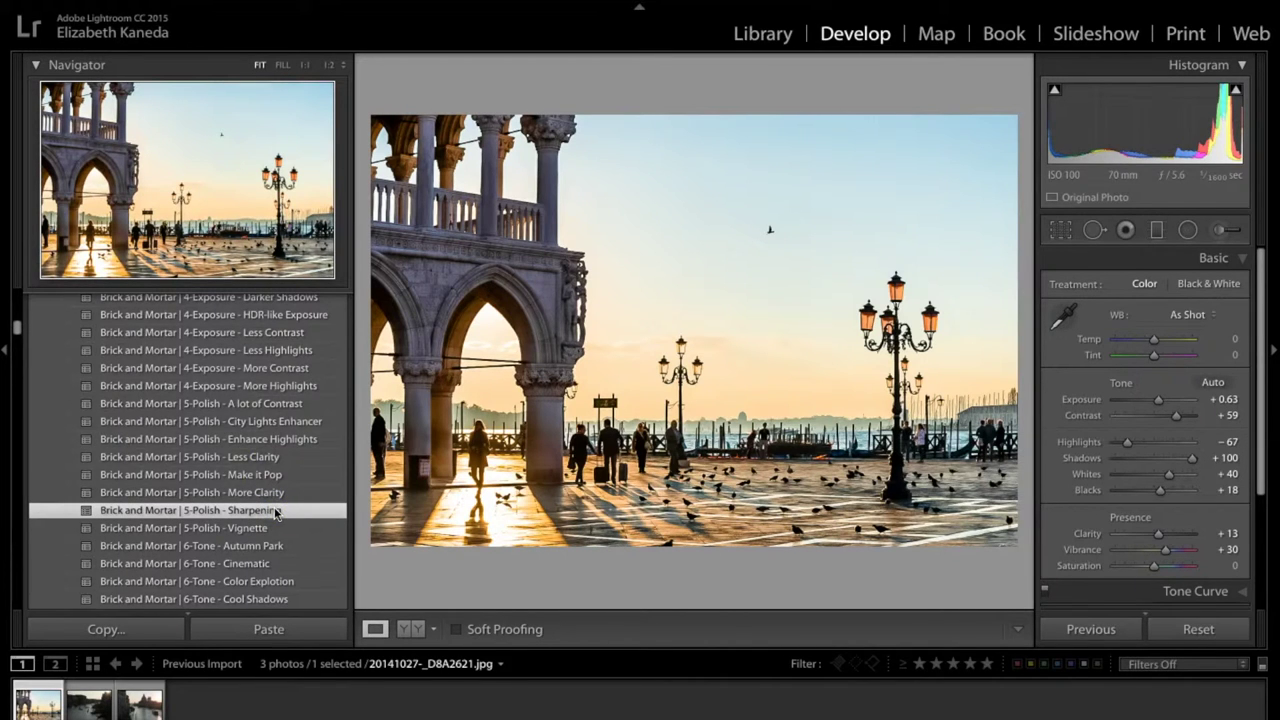
pyautogui.click(1220, 232)
# Paint the Enhance - Details brush effect over the arches, pillar and left column
pyautogui.click(1151, 286)
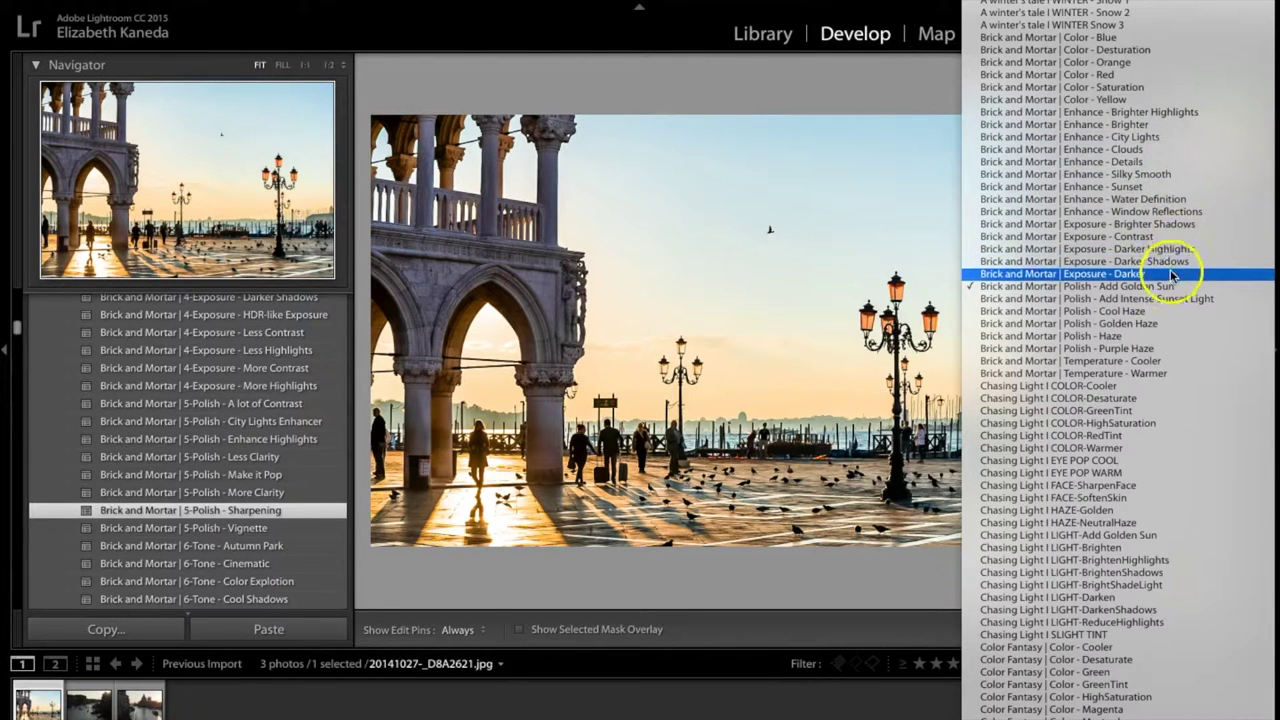
pyautogui.click(1139, 162)
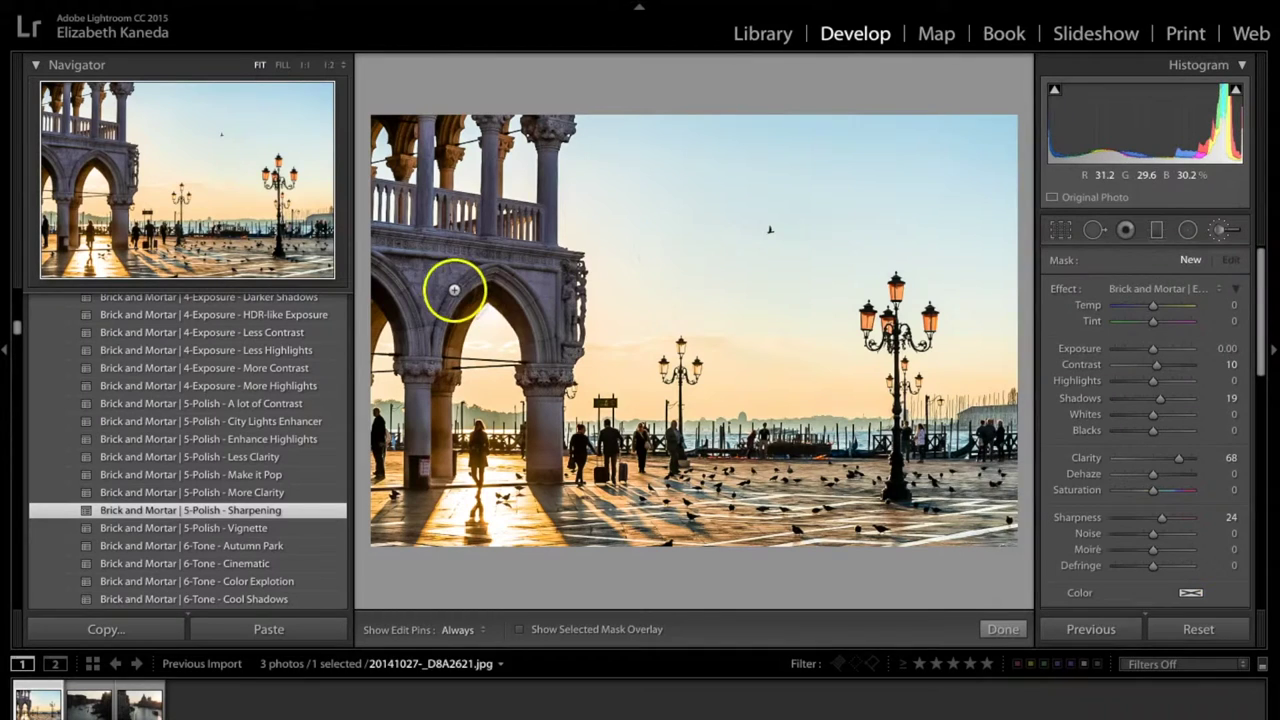
pyautogui.press('h')
pyautogui.moveTo(453, 288)
pyautogui.mouseDown()
pyautogui.moveTo(431, 257)
pyautogui.moveTo(406, 335)
pyautogui.moveTo(418, 432)
pyautogui.mouseUp()
pyautogui.moveTo(487, 244)
pyautogui.mouseDown()
pyautogui.moveTo(560, 287)
pyautogui.moveTo(544, 284)
pyautogui.moveTo(543, 248)
pyautogui.moveTo(550, 274)
pyautogui.moveTo(434, 237)
pyautogui.moveTo(423, 166)
pyautogui.moveTo(436, 145)
pyautogui.moveTo(506, 200)
pyautogui.moveTo(555, 132)
pyautogui.moveTo(577, 297)
pyautogui.moveTo(569, 281)
pyautogui.mouseUp()
pyautogui.moveTo(534, 457)
pyautogui.mouseDown()
pyautogui.moveTo(448, 478)
pyautogui.moveTo(393, 466)
pyautogui.moveTo(422, 396)
pyautogui.moveTo(371, 302)
pyautogui.mouseUp()
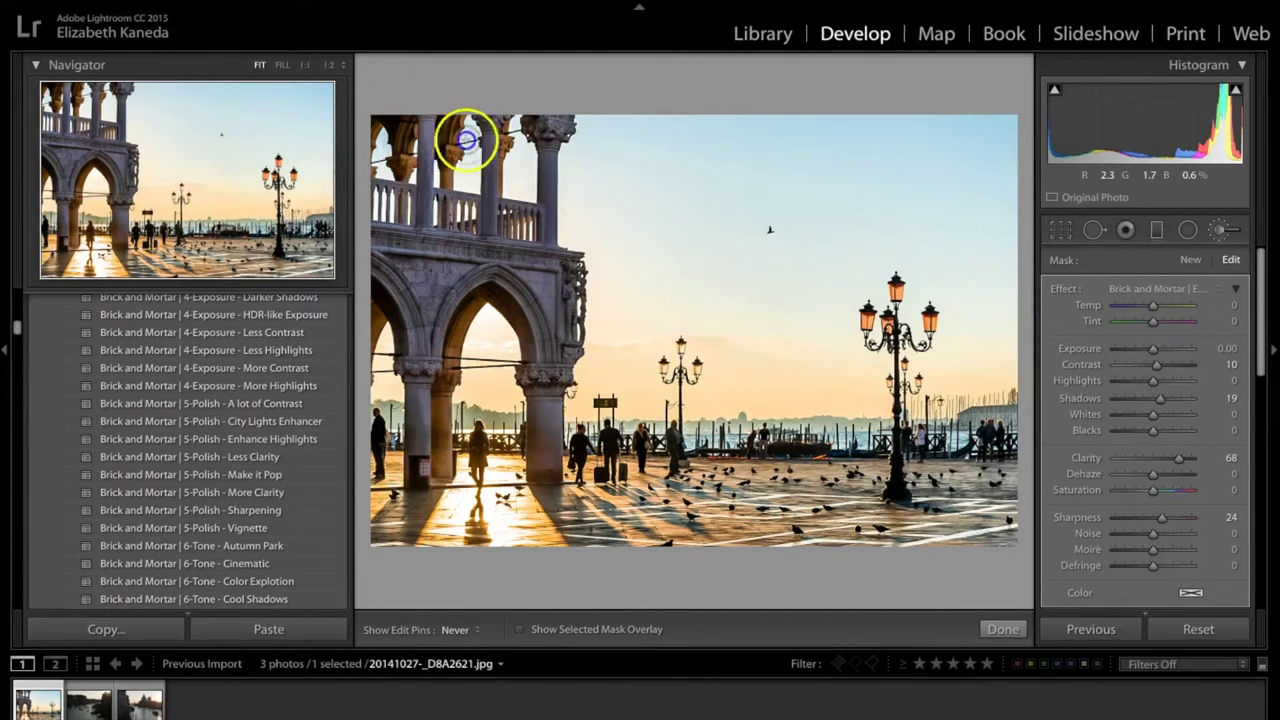
pyautogui.press('h')
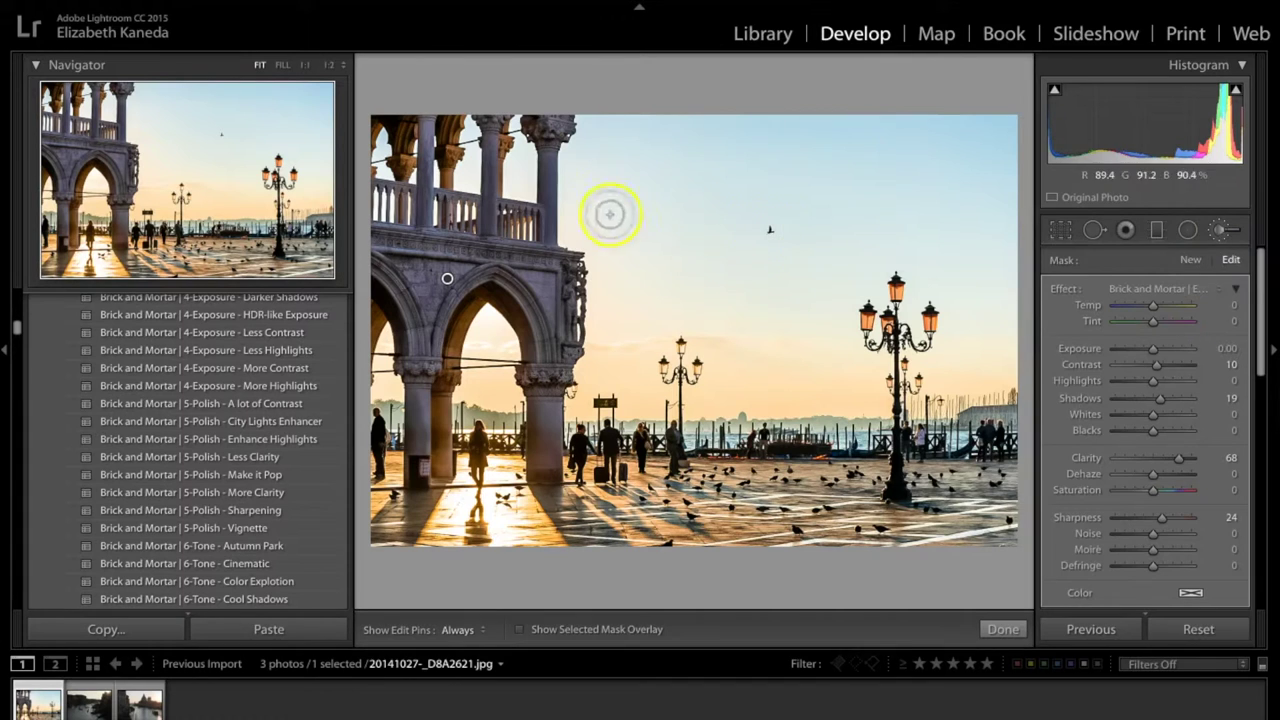
# Paint a Polish - Haze brush effect across the sky
pyautogui.click(1181, 288)
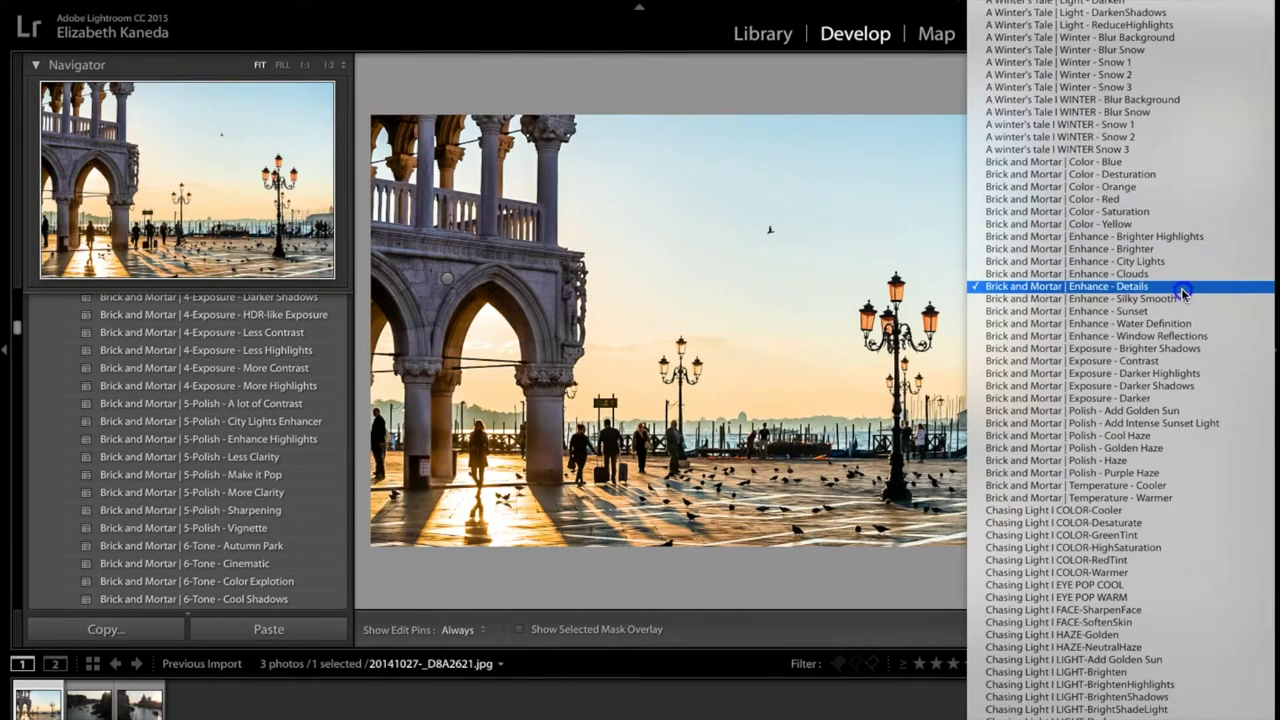
pyautogui.click(1143, 323)
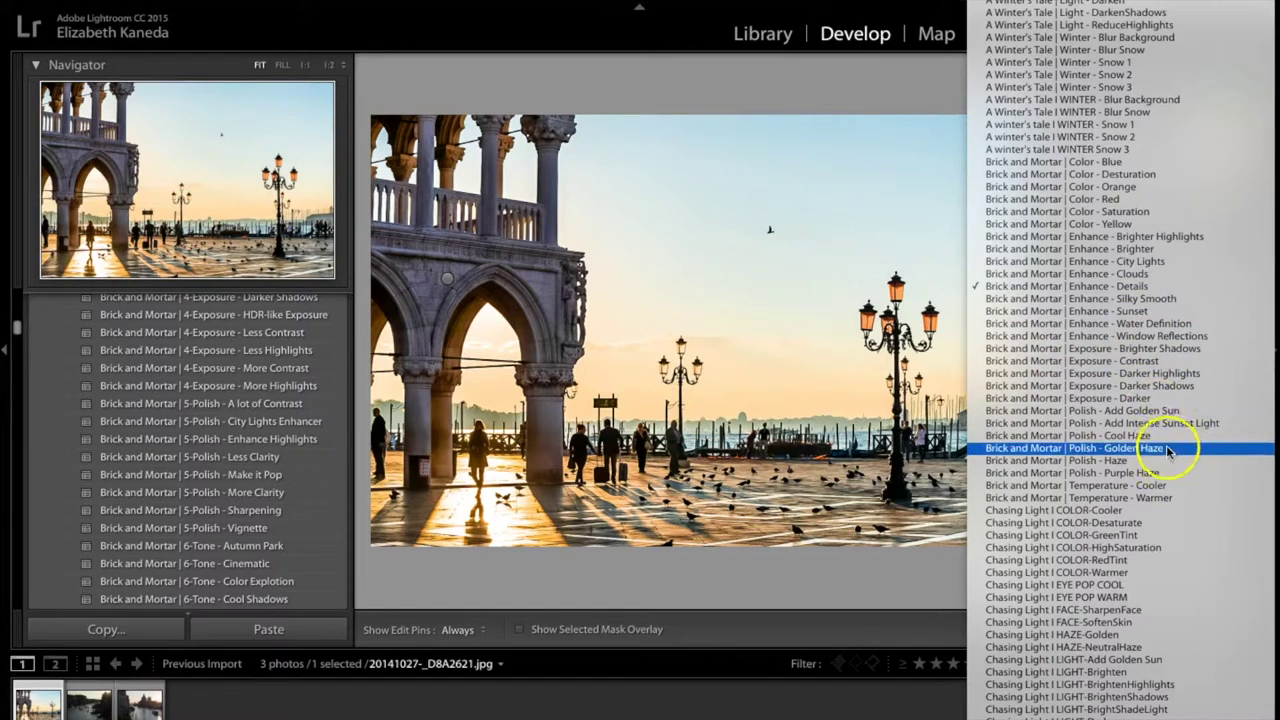
pyautogui.click(1110, 466)
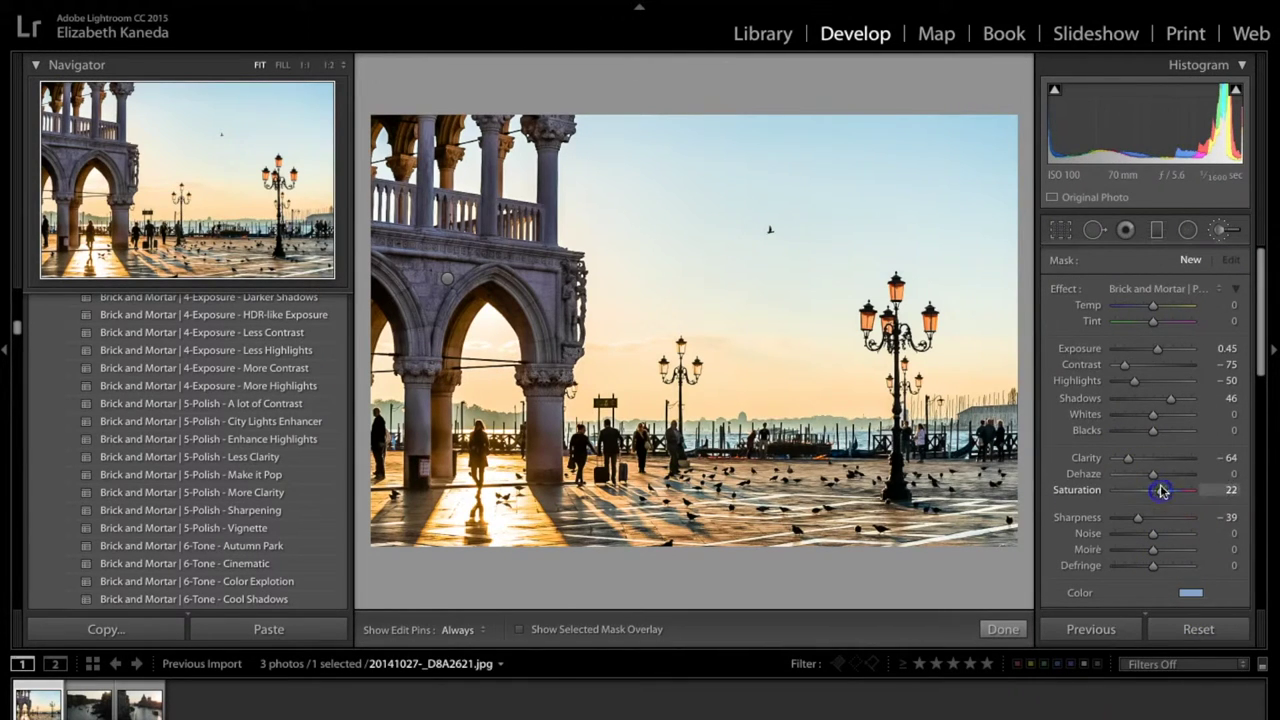
pyautogui.press('h')
pyautogui.moveTo(780, 215)
pyautogui.mouseDown()
pyautogui.moveTo(708, 275)
pyautogui.moveTo(649, 208)
pyautogui.moveTo(589, 238)
pyautogui.moveTo(564, 230)
pyautogui.moveTo(508, 165)
pyautogui.moveTo(611, 174)
pyautogui.moveTo(643, 199)
pyautogui.moveTo(670, 142)
pyautogui.moveTo(805, 180)
pyautogui.moveTo(1006, 204)
pyautogui.moveTo(1000, 282)
pyautogui.moveTo(854, 234)
pyautogui.moveTo(853, 257)
pyautogui.moveTo(747, 238)
pyautogui.moveTo(657, 212)
pyautogui.moveTo(586, 183)
pyautogui.mouseUp()
pyautogui.press('h')
# Lower the haze brush's Exposure to -0.30 and extend it over more sky
pyautogui.moveTo(1157, 350); pyautogui.dragTo(1153, 351)
pyautogui.press('h')
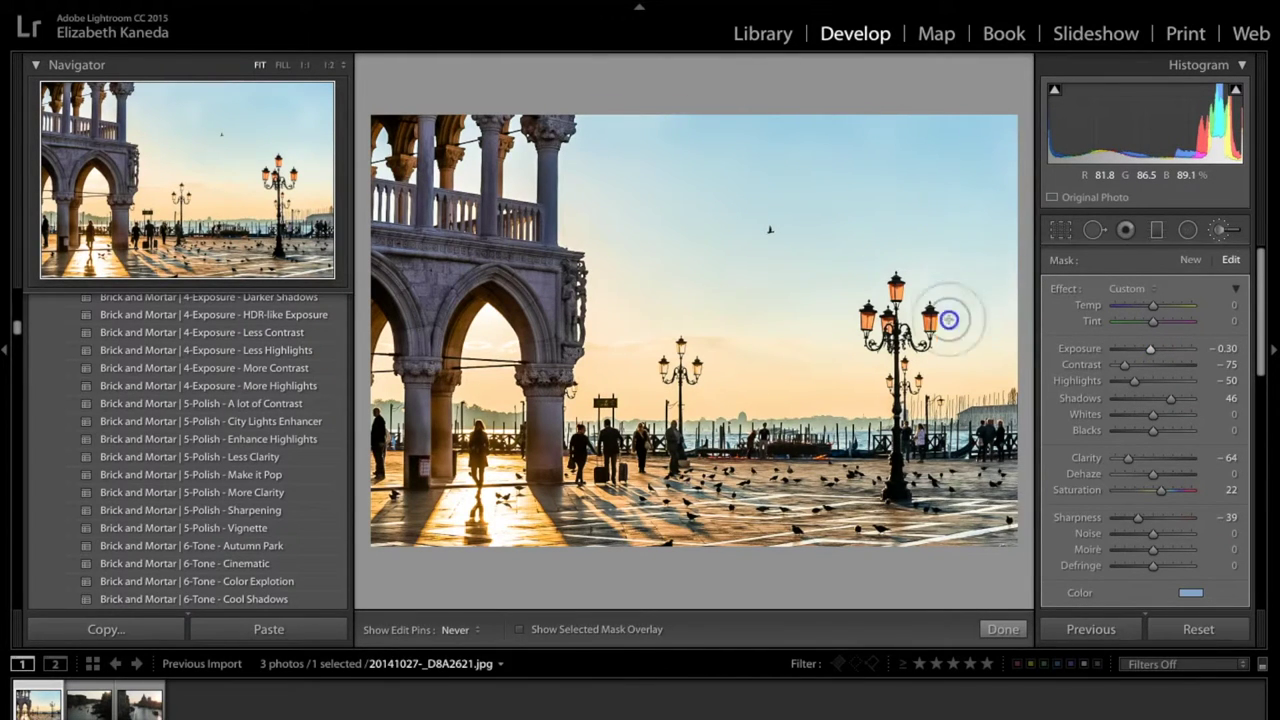
pyautogui.click(664, 254)
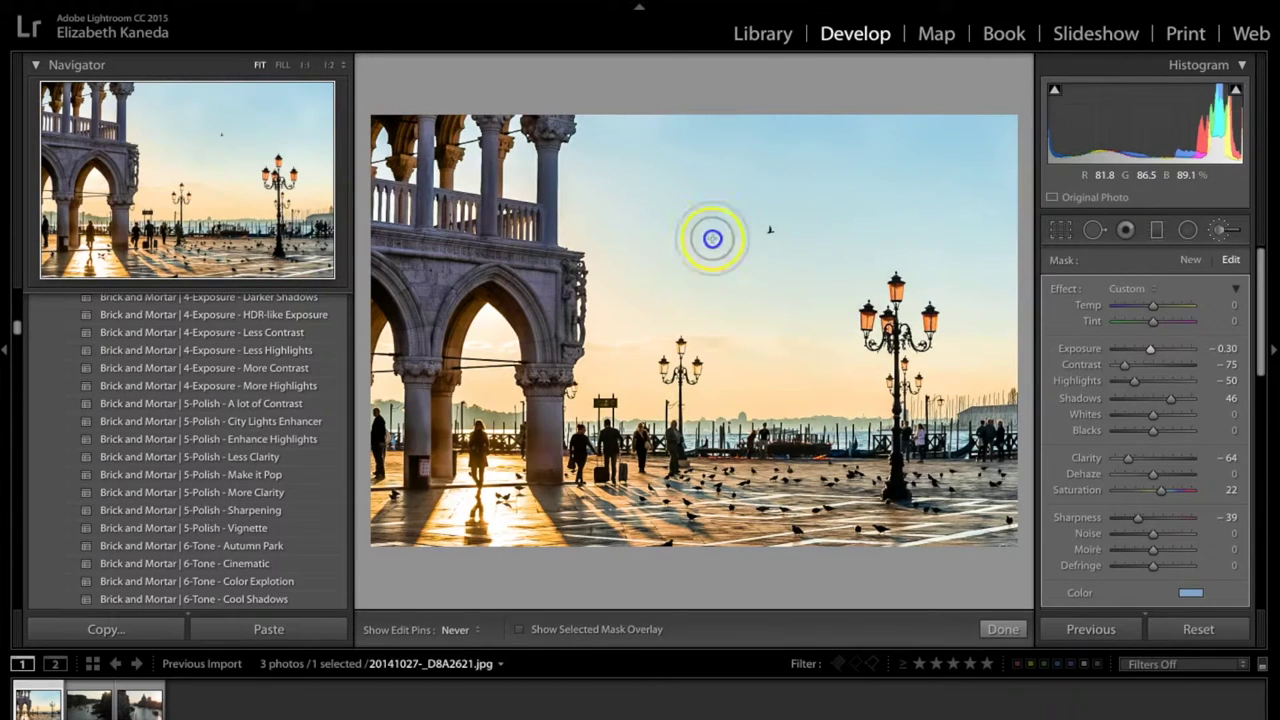
pyautogui.press('h')
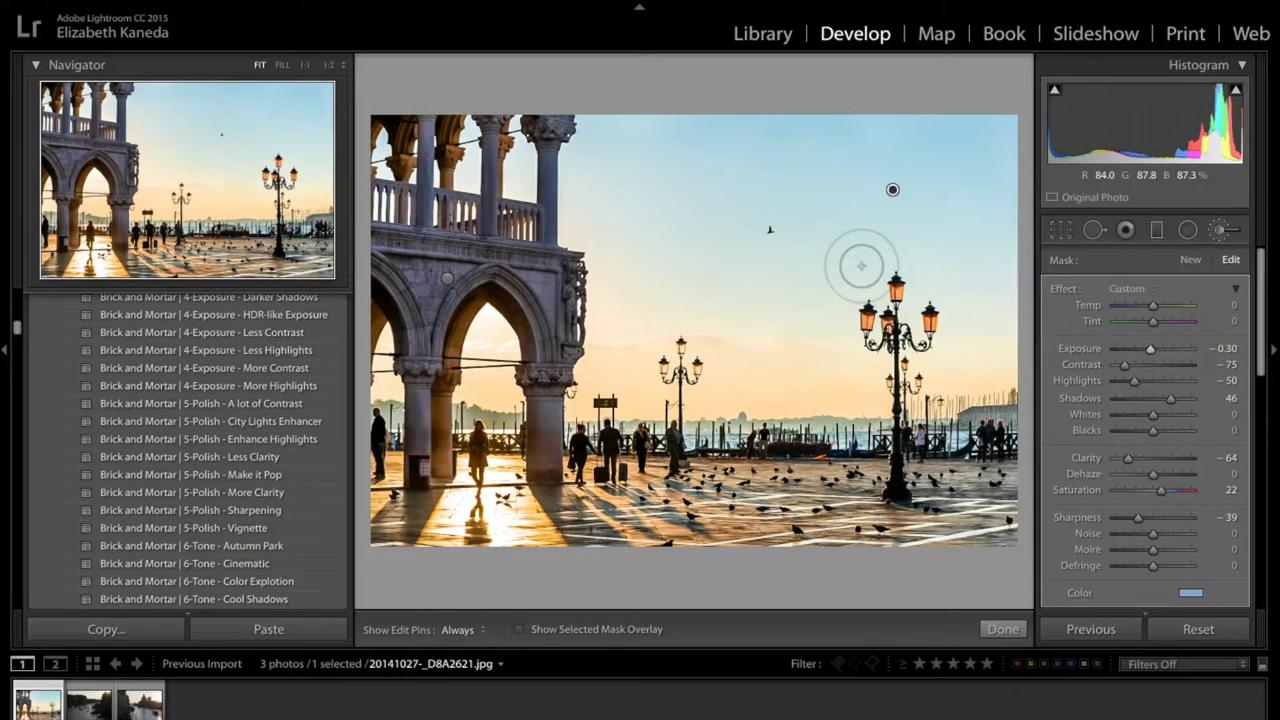
# Select a warm Polish sunset-light effect for a new brush adjustment
pyautogui.click(1217, 227)
pyautogui.click(1217, 229)
pyautogui.click(1132, 286)
pyautogui.scroll(-15, 1130, 291)
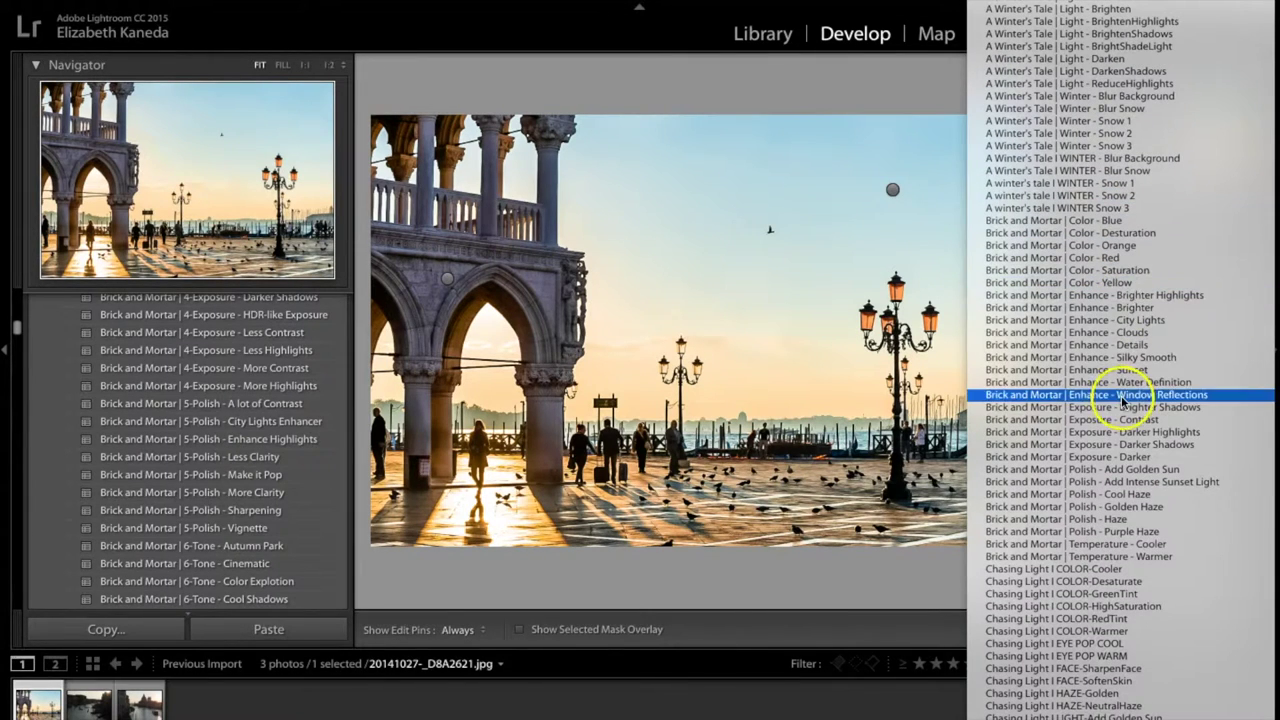
pyautogui.click(1155, 482)
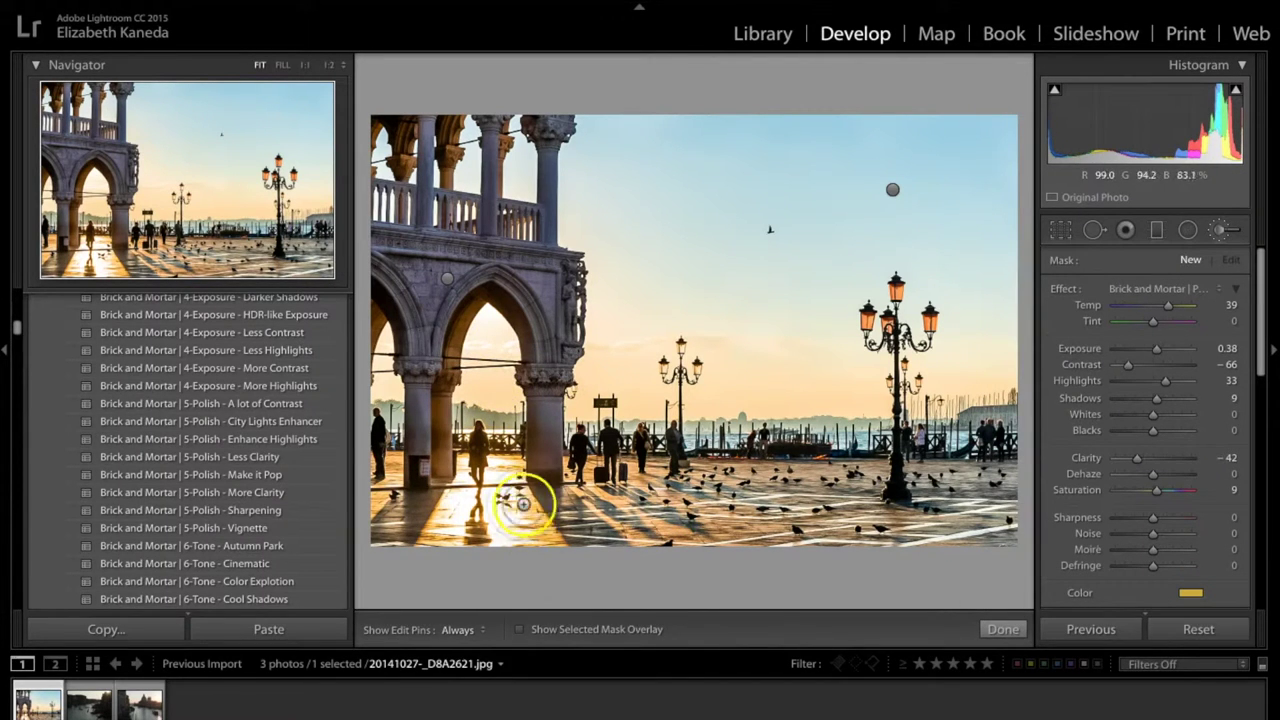
# Paint the warm sunset light across the plaza shadows in the foreground
pyautogui.press('h')
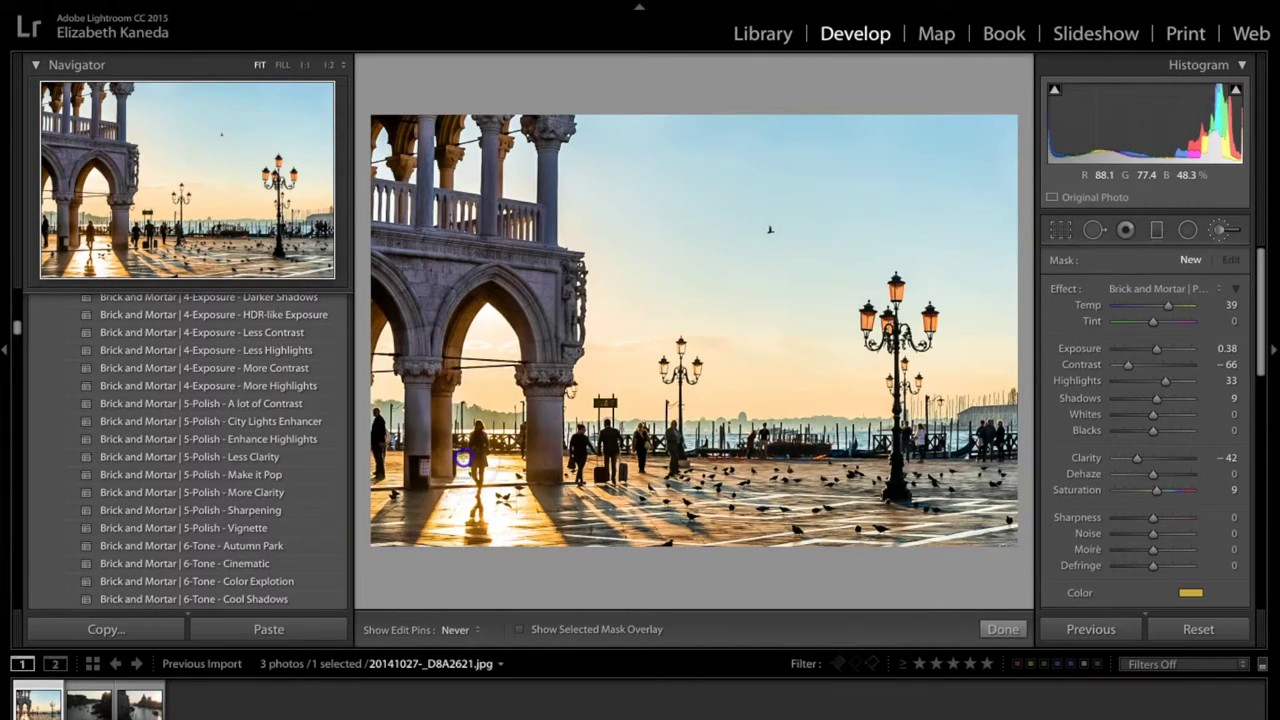
pyautogui.click(590, 516)
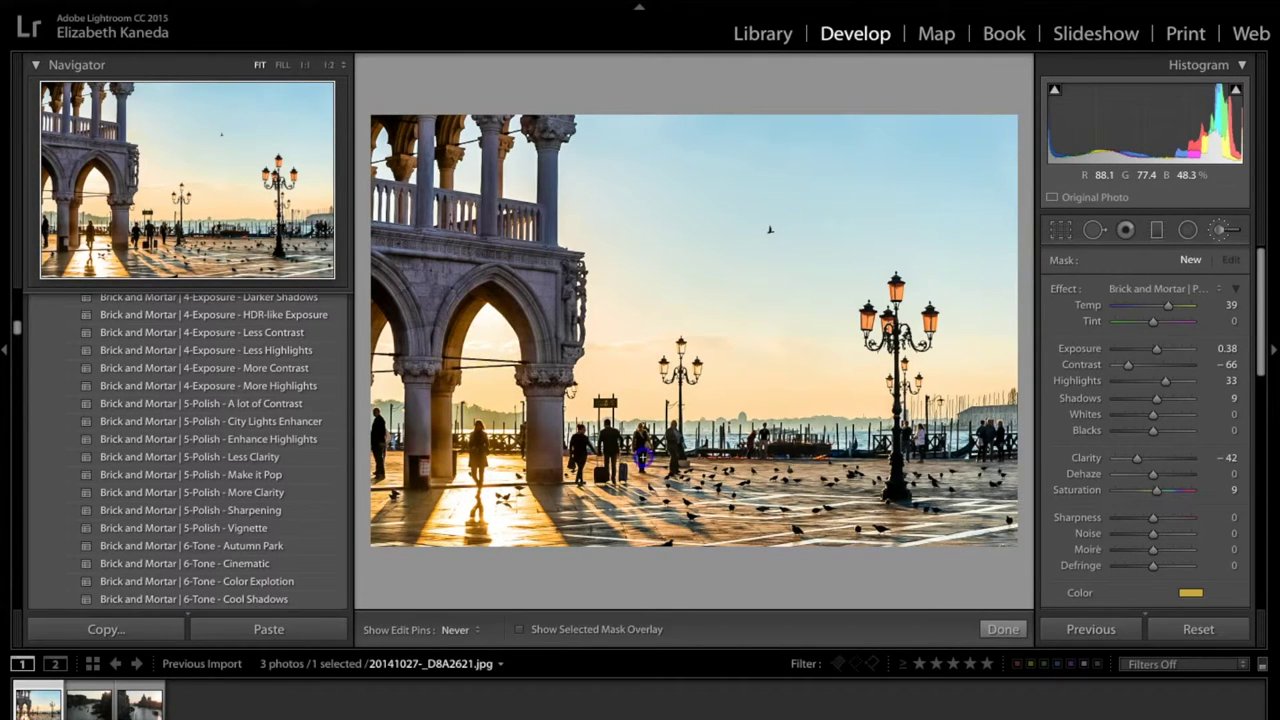
pyautogui.press('h')
pyautogui.press('h')
pyautogui.press('h')
pyautogui.moveTo(837, 568)
pyautogui.mouseDown()
pyautogui.moveTo(671, 486)
pyautogui.moveTo(600, 514)
pyautogui.moveTo(511, 507)
pyautogui.moveTo(491, 523)
pyautogui.mouseUp()
pyautogui.press('h')
pyautogui.press('h')
pyautogui.moveTo(686, 503); pyautogui.dragTo(702, 500)
pyautogui.press('h')
pyautogui.press('h')
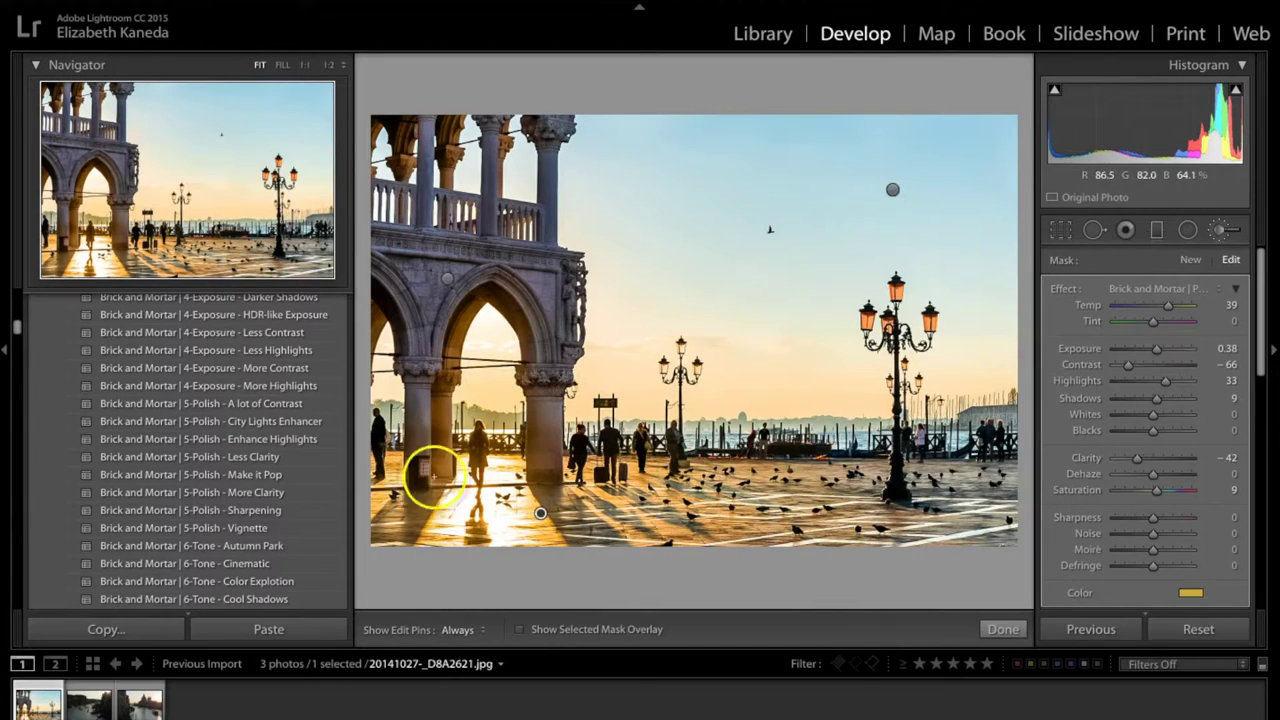
pyautogui.click(1203, 261)
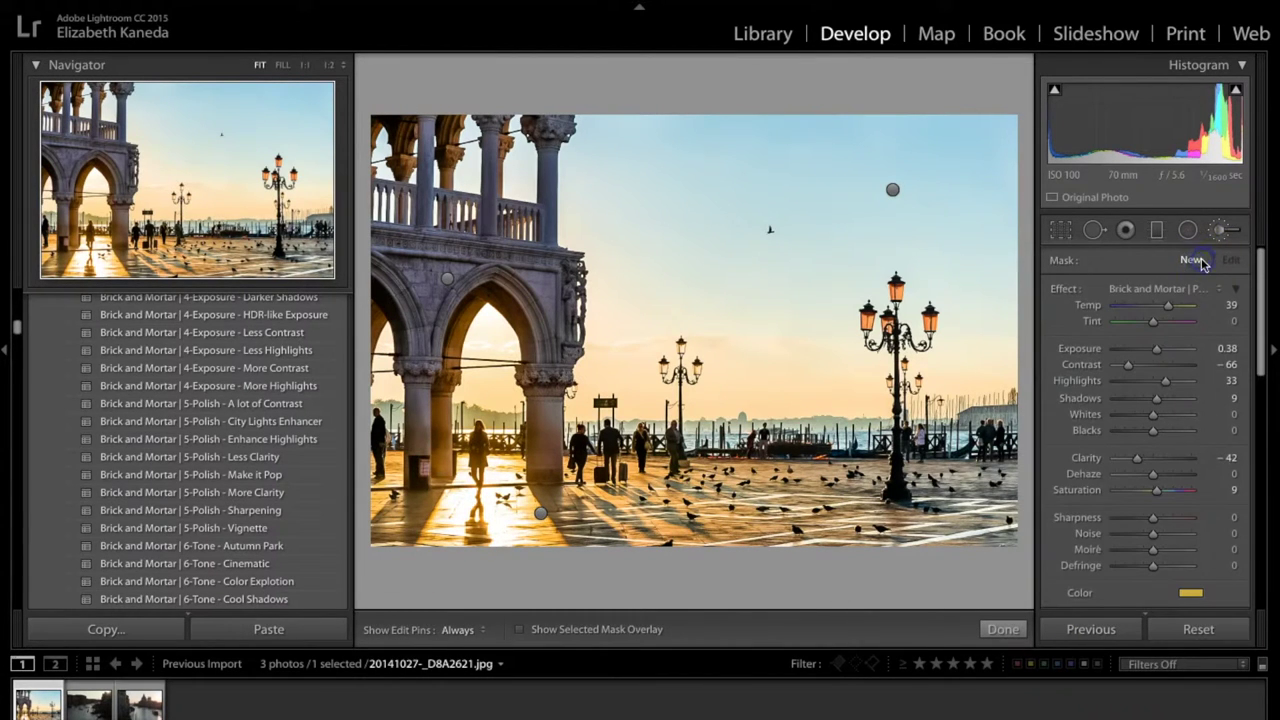
pyautogui.click(1218, 232)
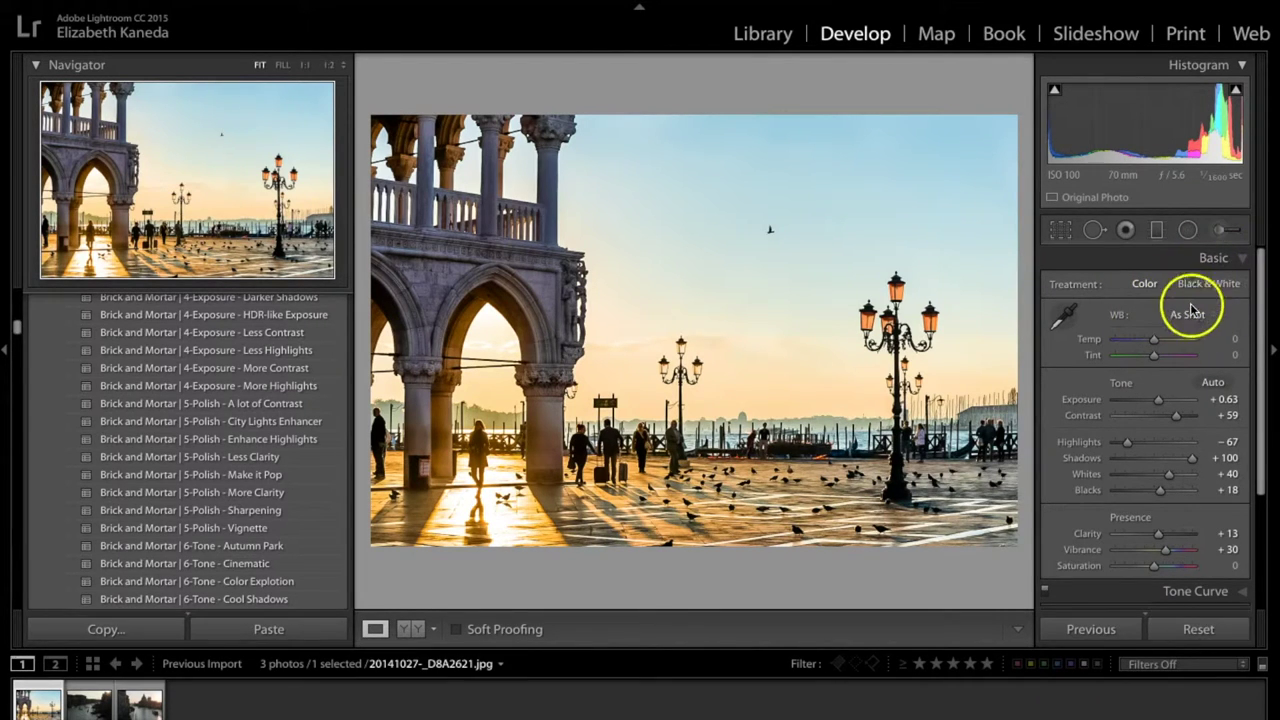
# Paint an Enhance - Brighter brush over the colonnade and left column
pyautogui.click(1219, 233)
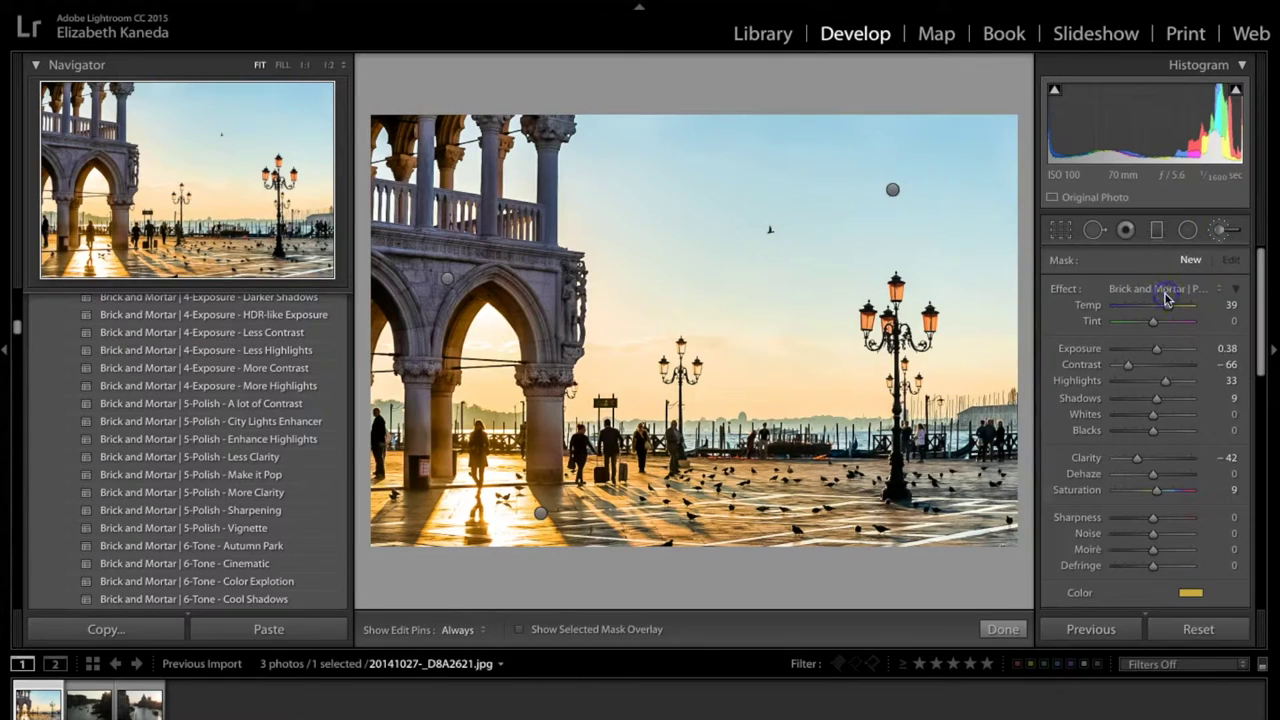
pyautogui.click(1166, 294)
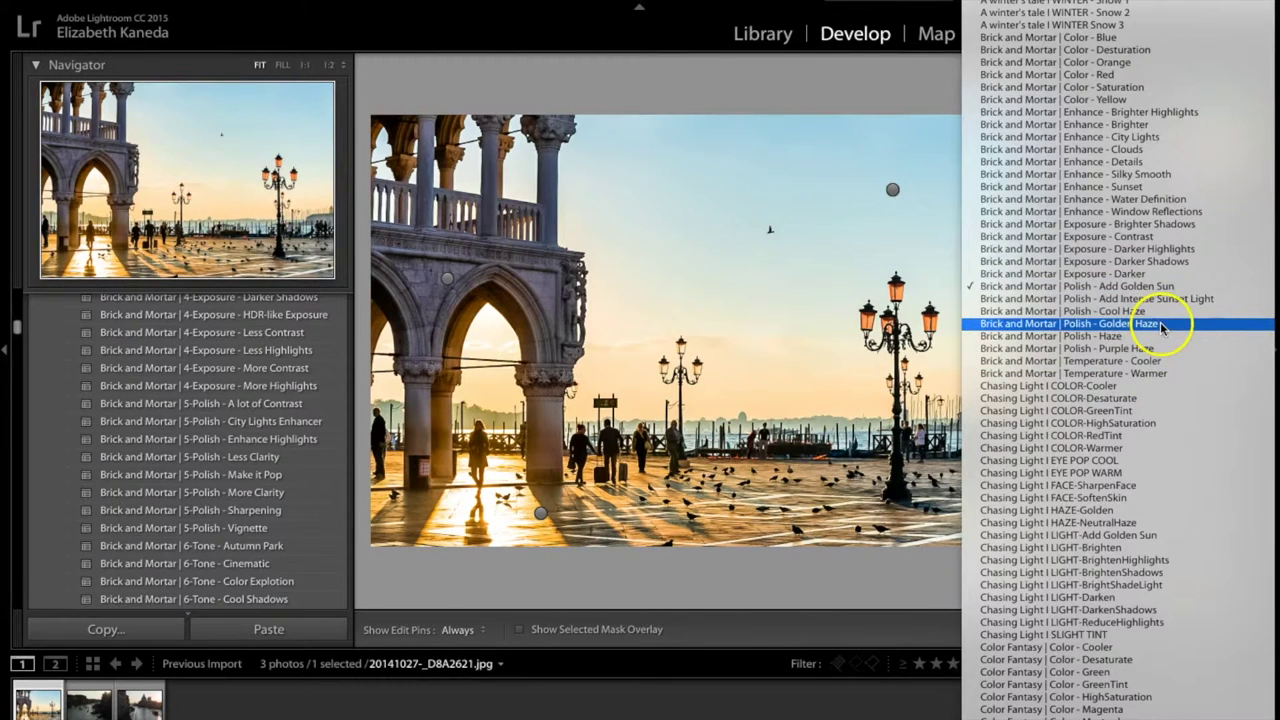
pyautogui.click(1135, 127)
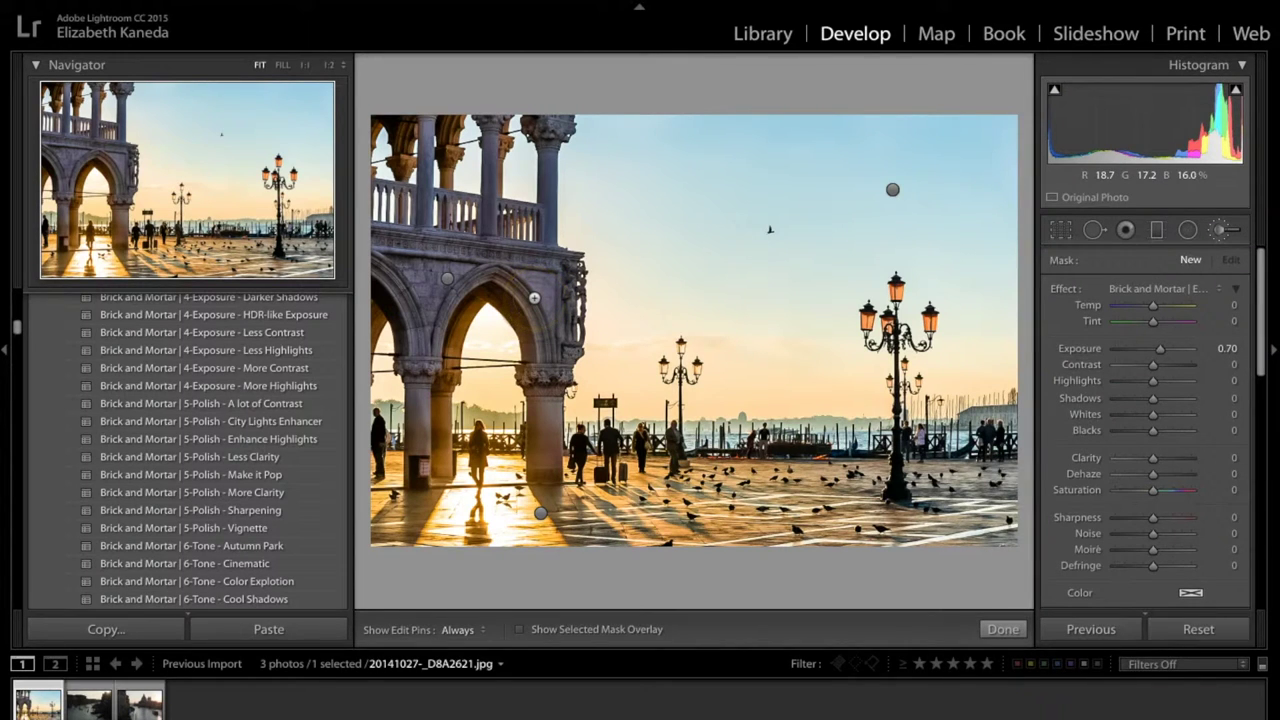
pyautogui.press('h')
pyautogui.click(557, 288)
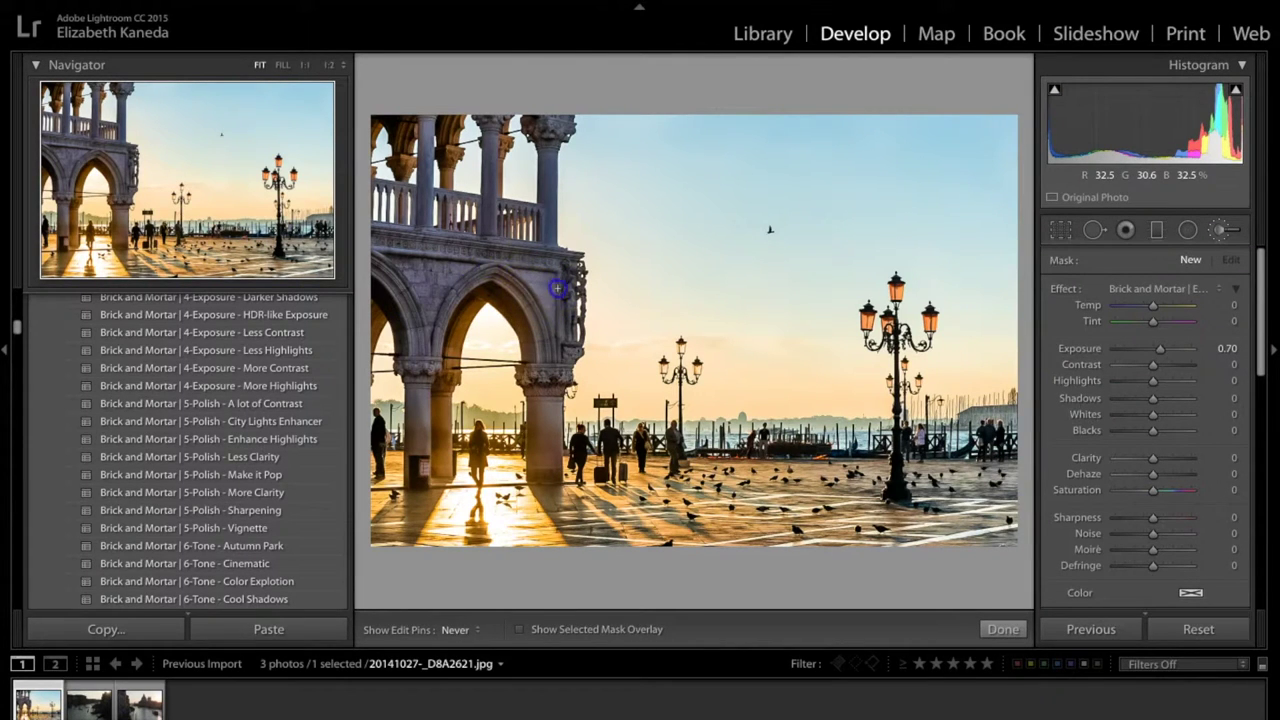
pyautogui.moveTo(414, 351)
pyautogui.mouseDown()
pyautogui.moveTo(424, 250)
pyautogui.moveTo(393, 248)
pyautogui.moveTo(378, 281)
pyautogui.mouseUp()
pyautogui.click(411, 212)
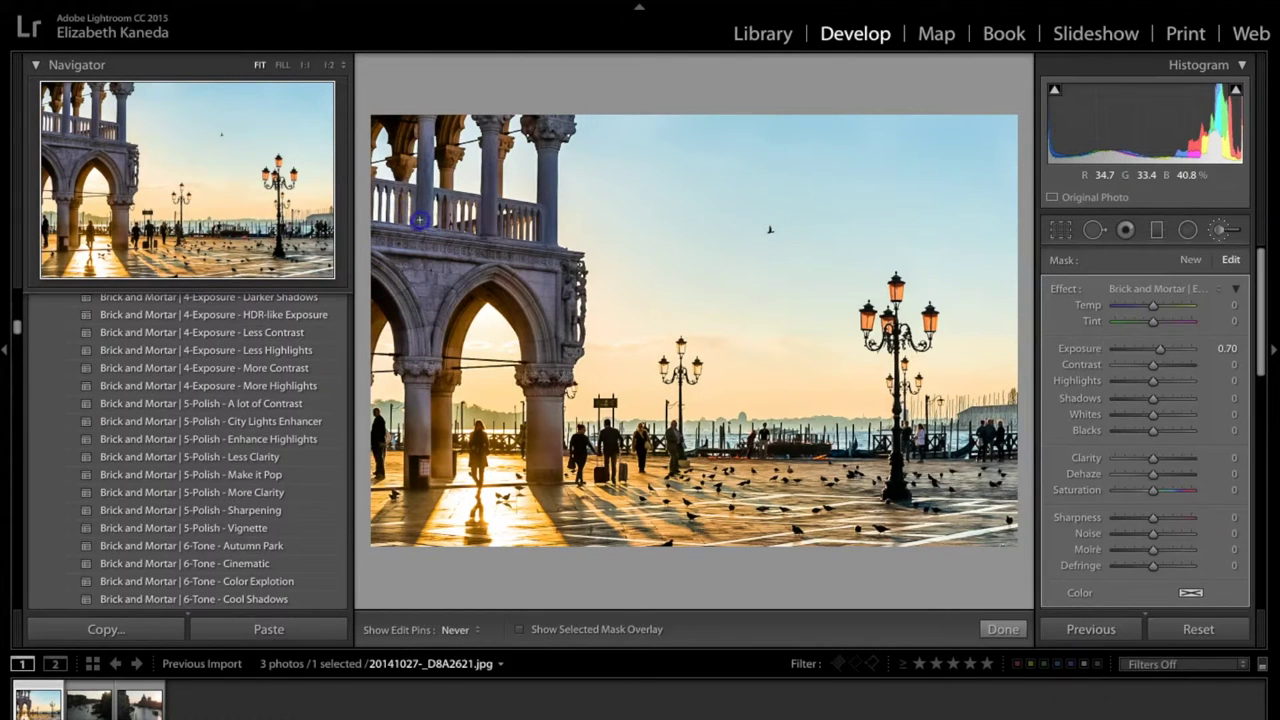
pyautogui.press('h')
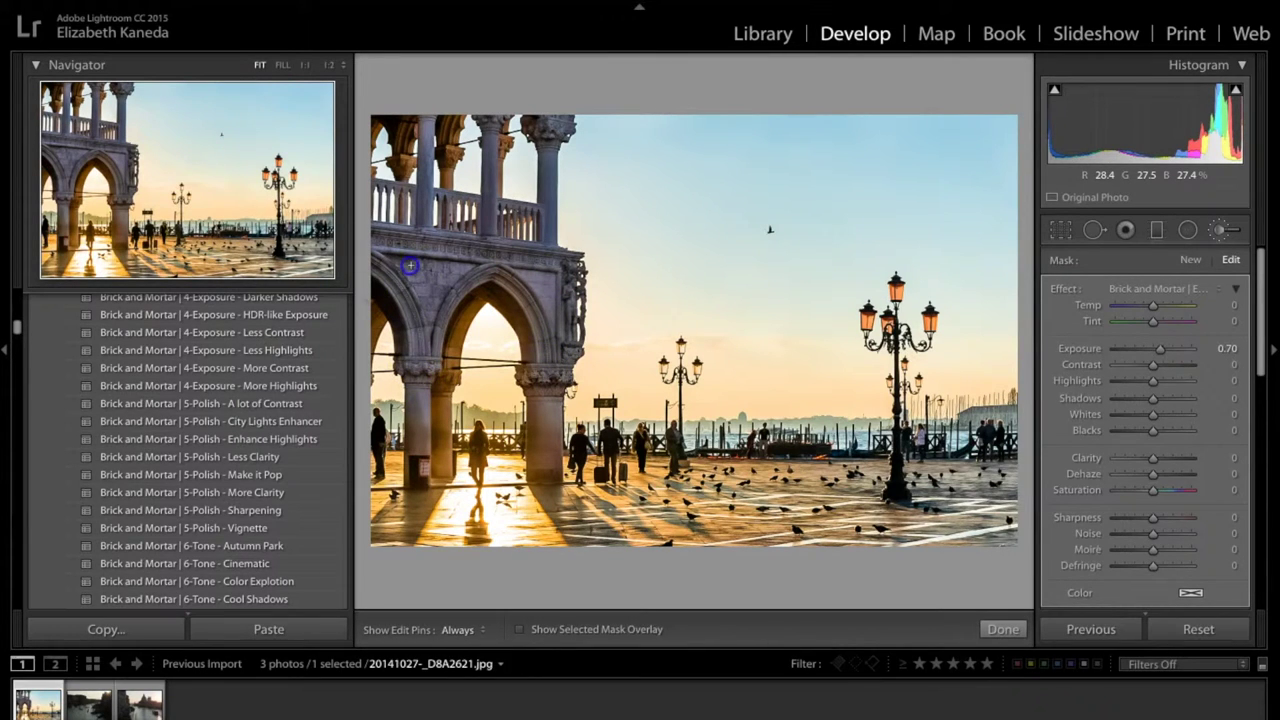
# Raise the colonnade brush's Exposure to 1.88 and finish the local adjustment
pyautogui.moveTo(1160, 349); pyautogui.dragTo(1173, 356)
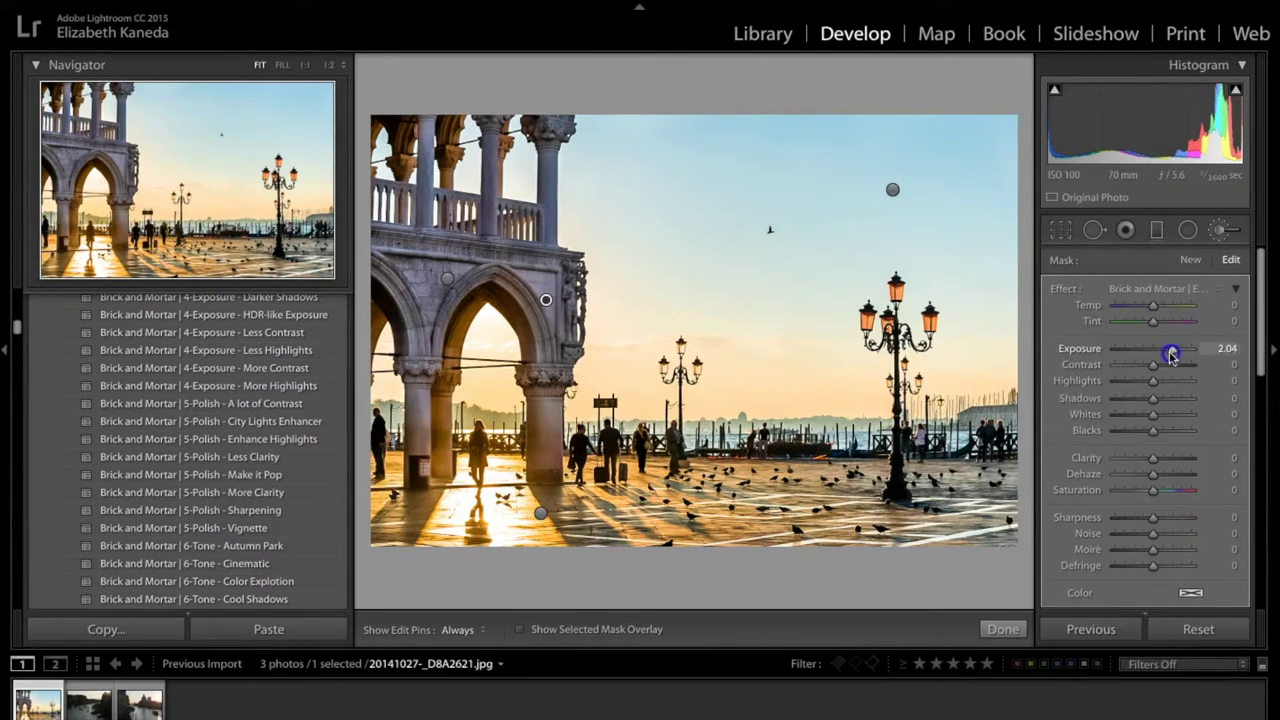
pyautogui.press('h')
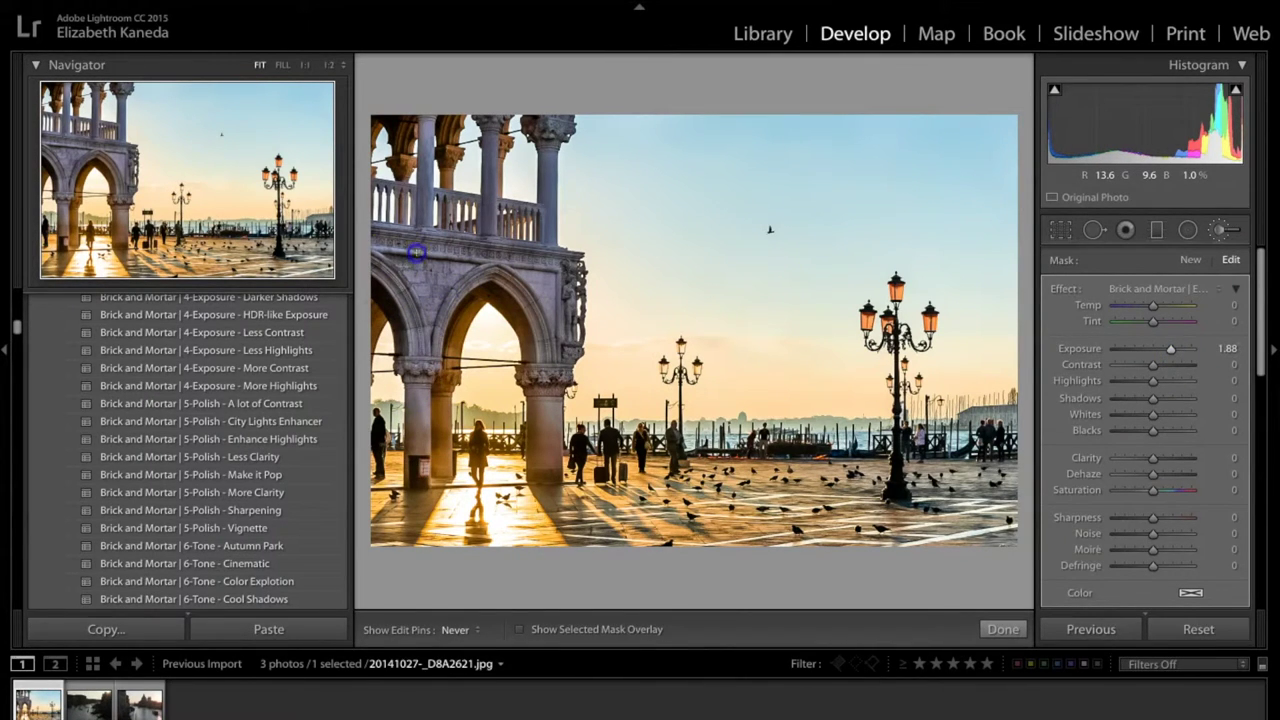
pyautogui.press('h')
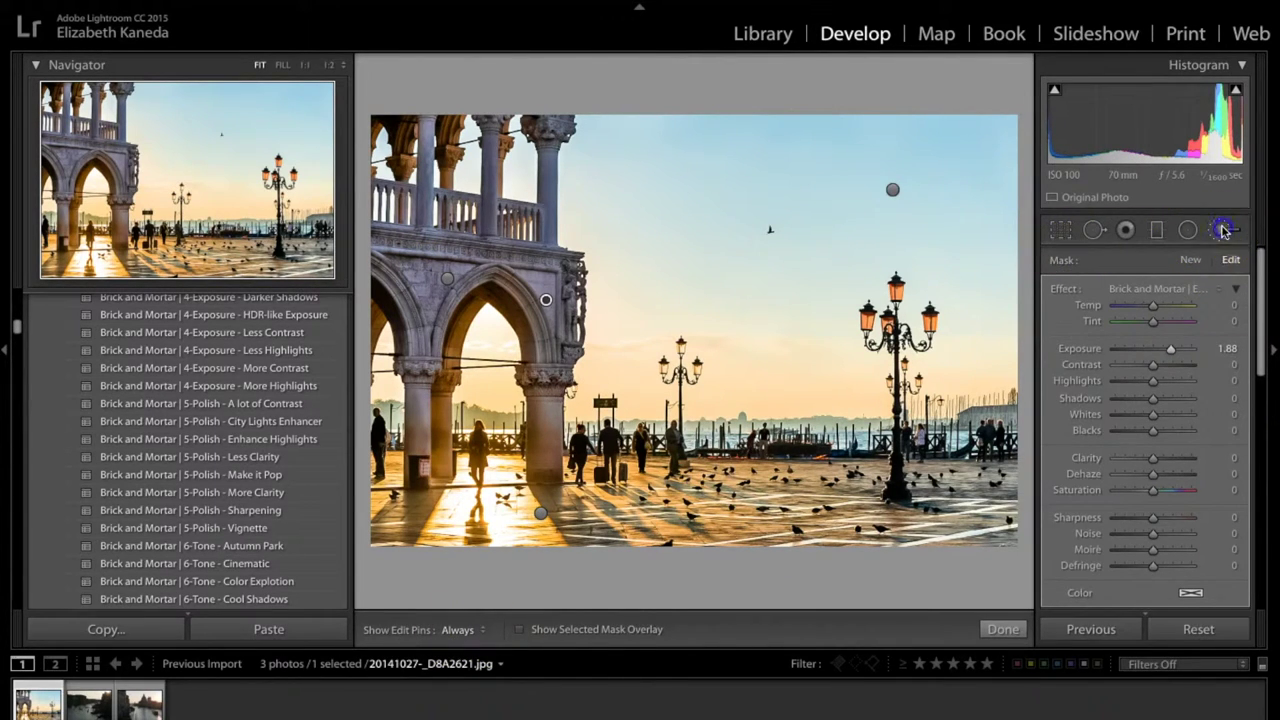
pyautogui.click(1003, 629)
# Compare the piazza edit before/after, then open the canal photo 20141027-_D8A2828.jpg
pyautogui.click(418, 628)
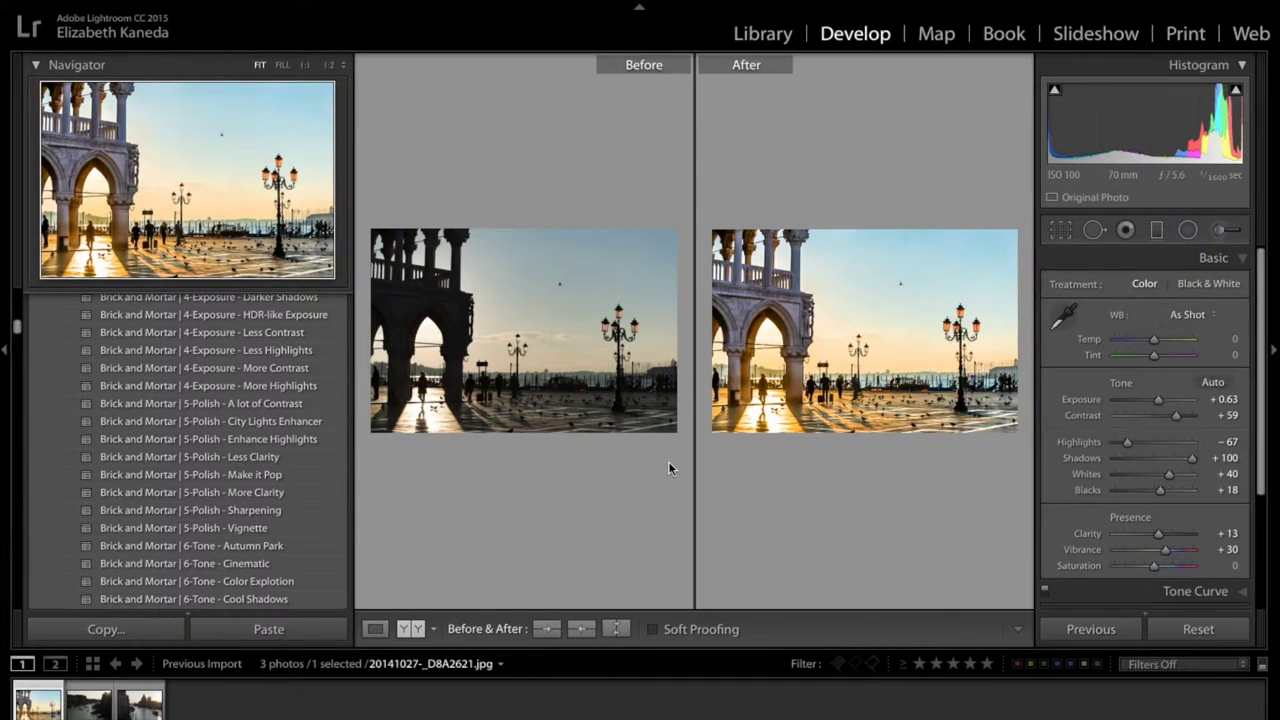
pyautogui.click(375, 629)
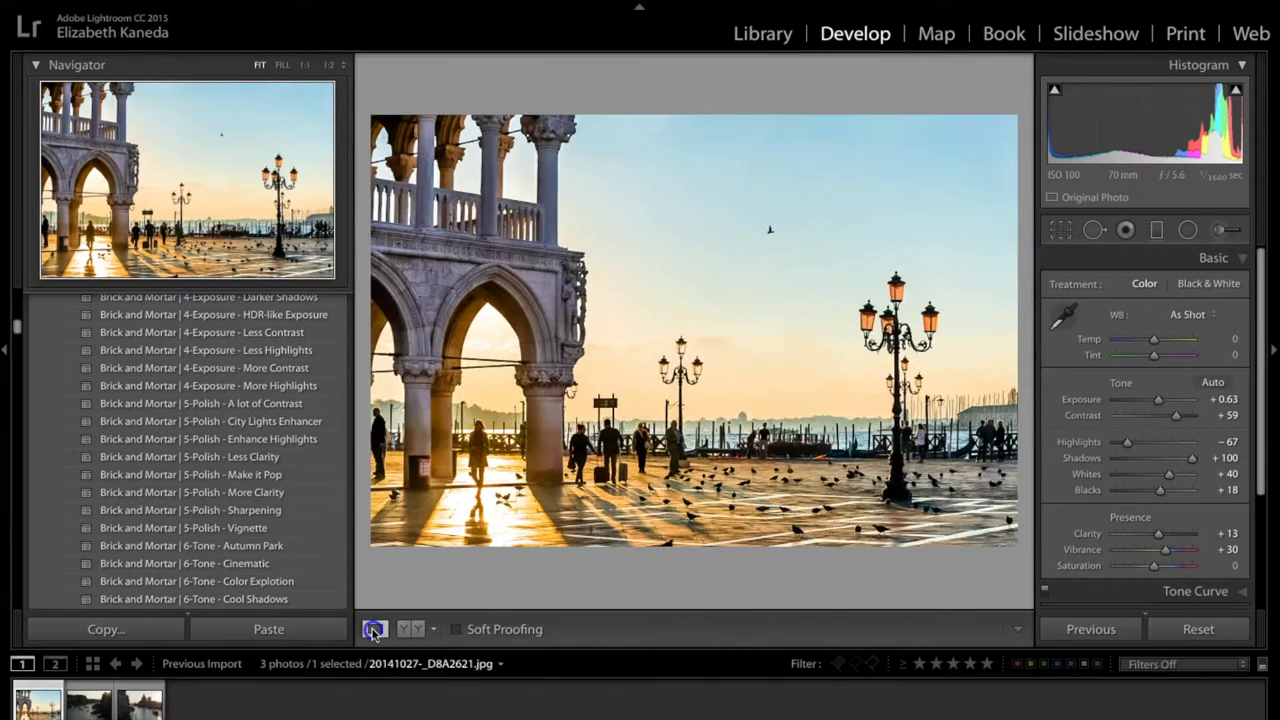
pyautogui.click(90, 714)
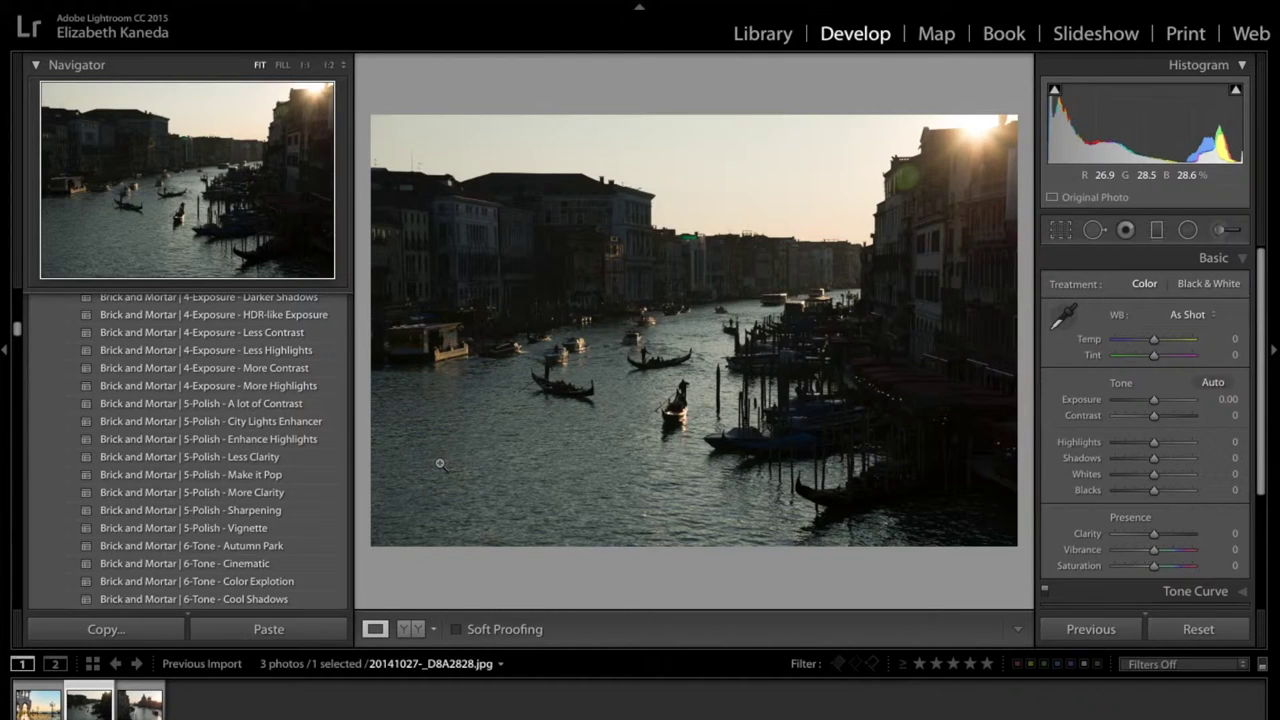
# Apply the Brick and Mortar 1-Base - HDR Base preset to the gondola canal photo
pyautogui.scroll(-3, 243, 466)
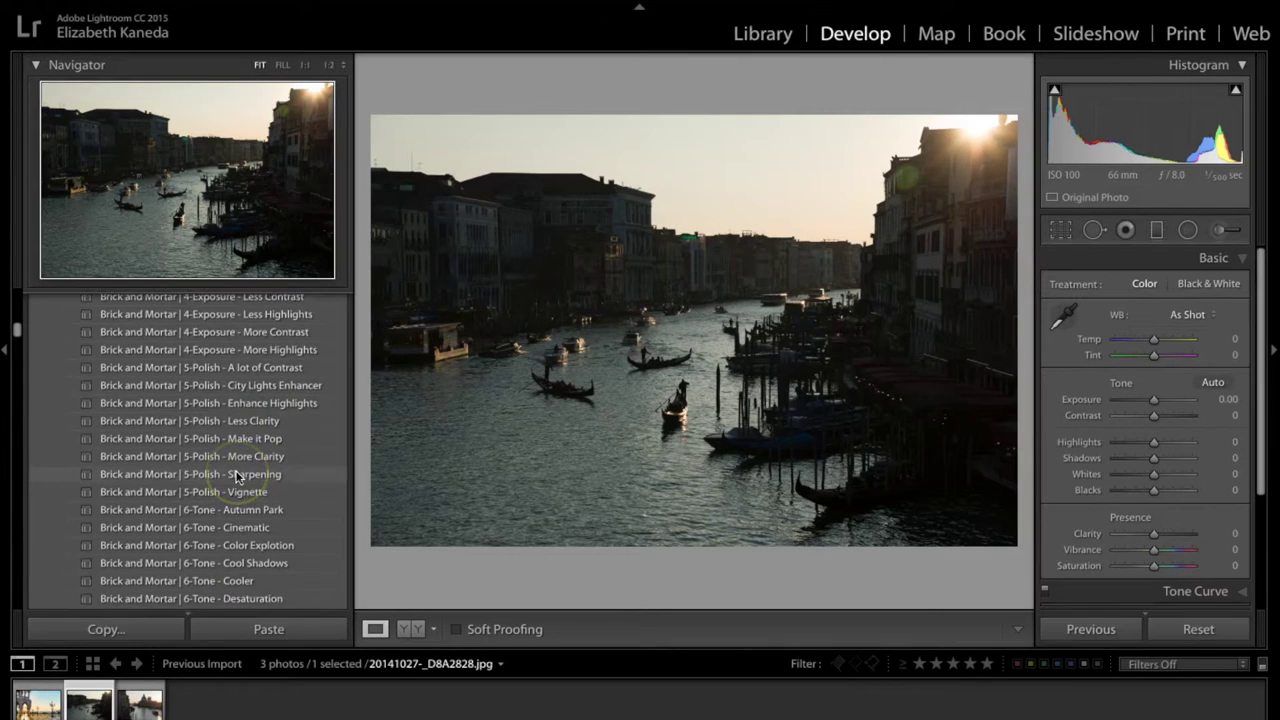
pyautogui.scroll(-3, 237, 476)
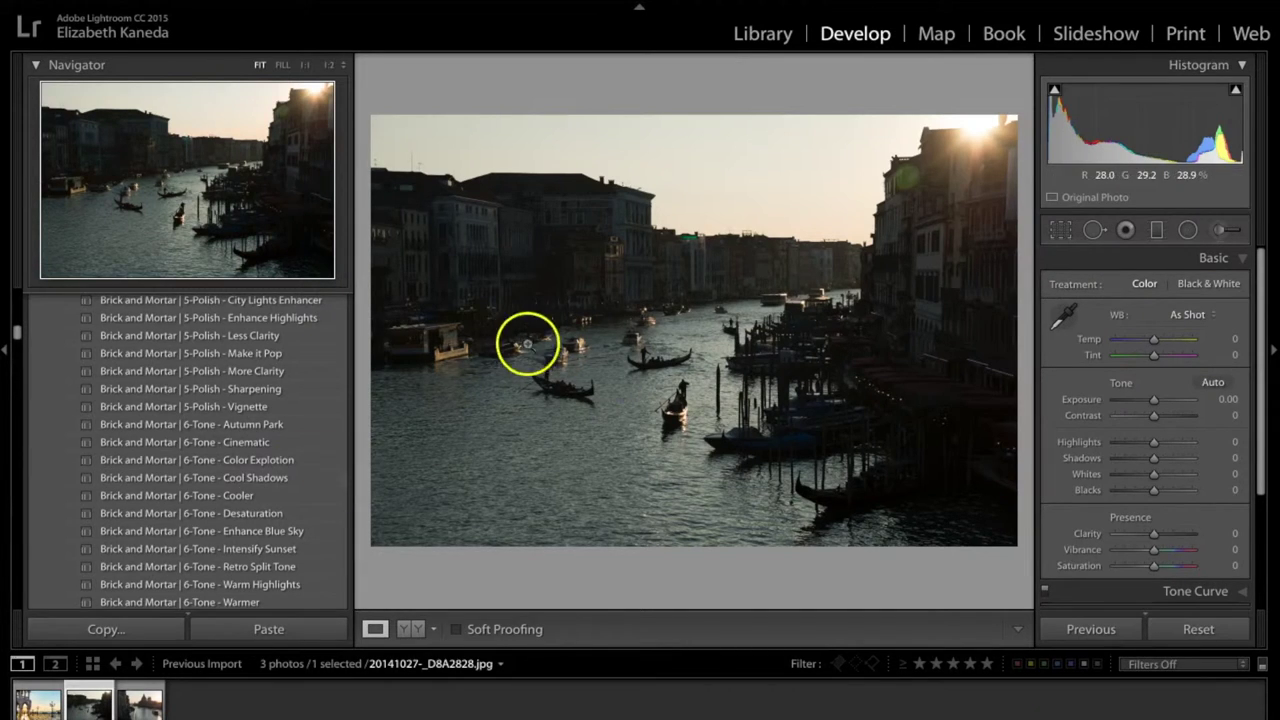
pyautogui.scroll(-4, 276, 437)
pyautogui.scroll(-3, 276, 437)
pyautogui.scroll(15, 276, 437)
pyautogui.scroll(16, 276, 437)
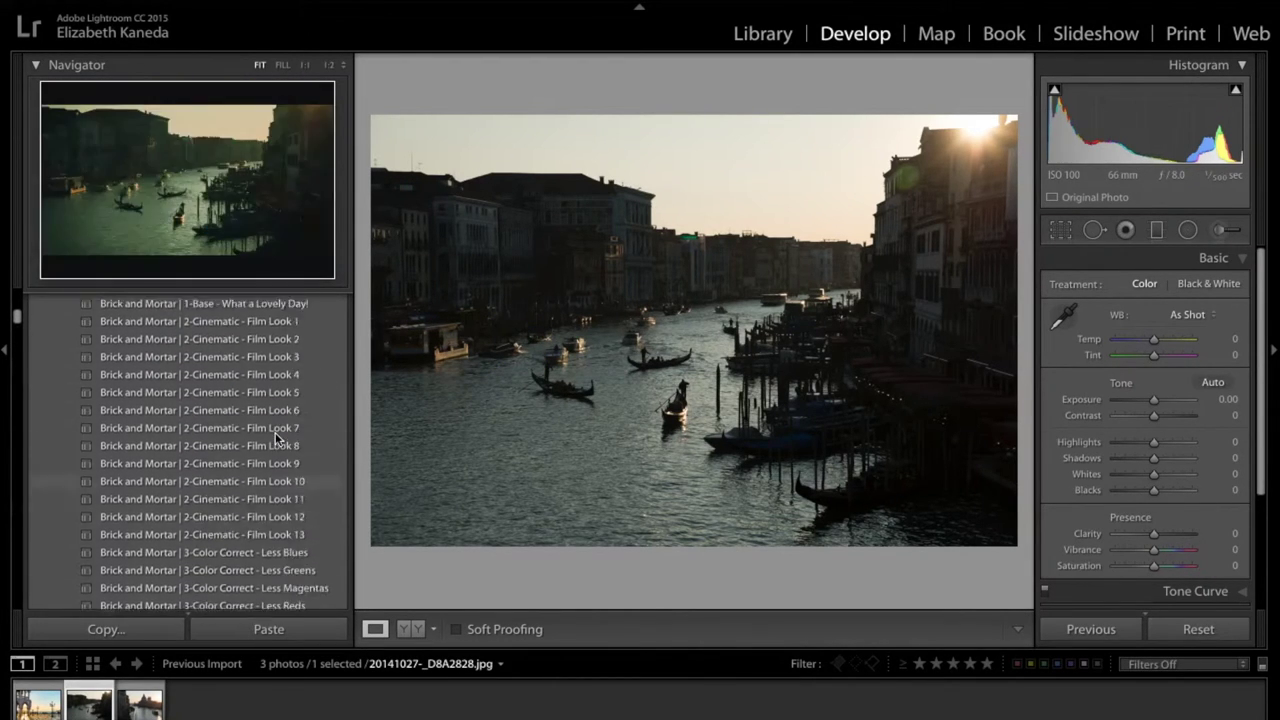
pyautogui.scroll(5, 276, 437)
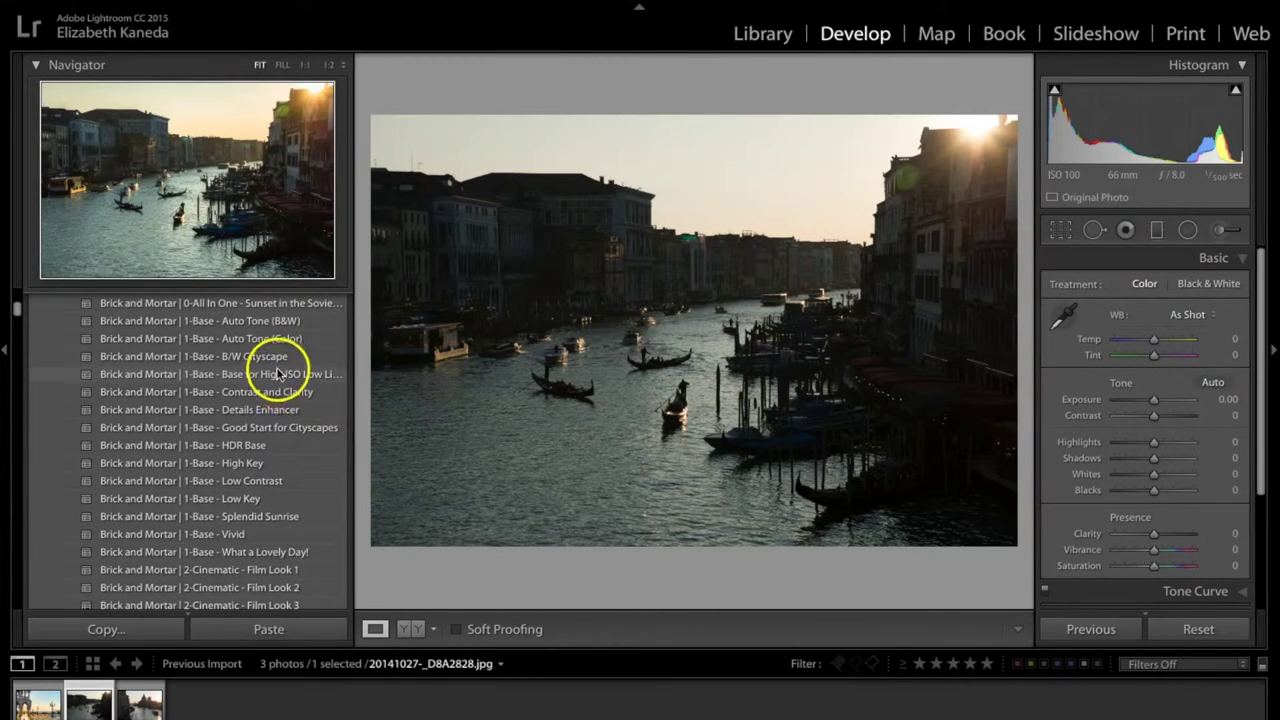
pyautogui.click(274, 450)
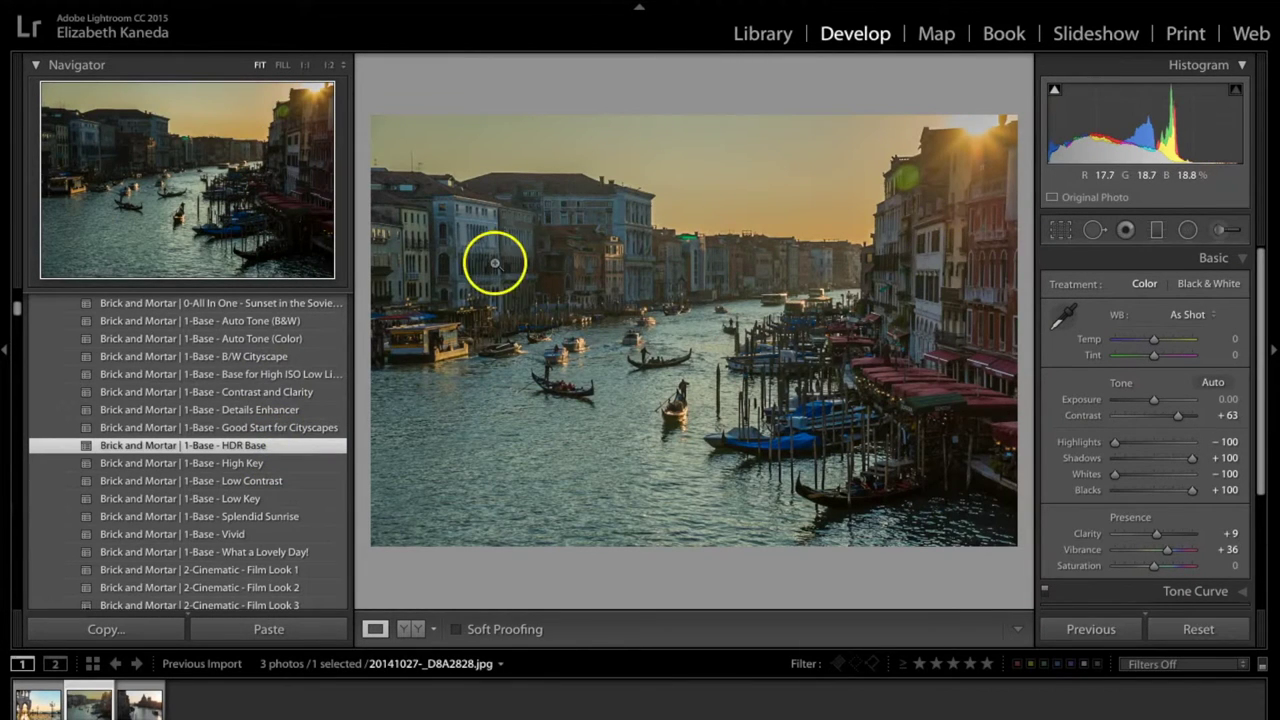
# Set Highlights to −56, Vibrance to +21 and Dehaze Amount to +27
pyautogui.press('\\')
pyautogui.press('\\')
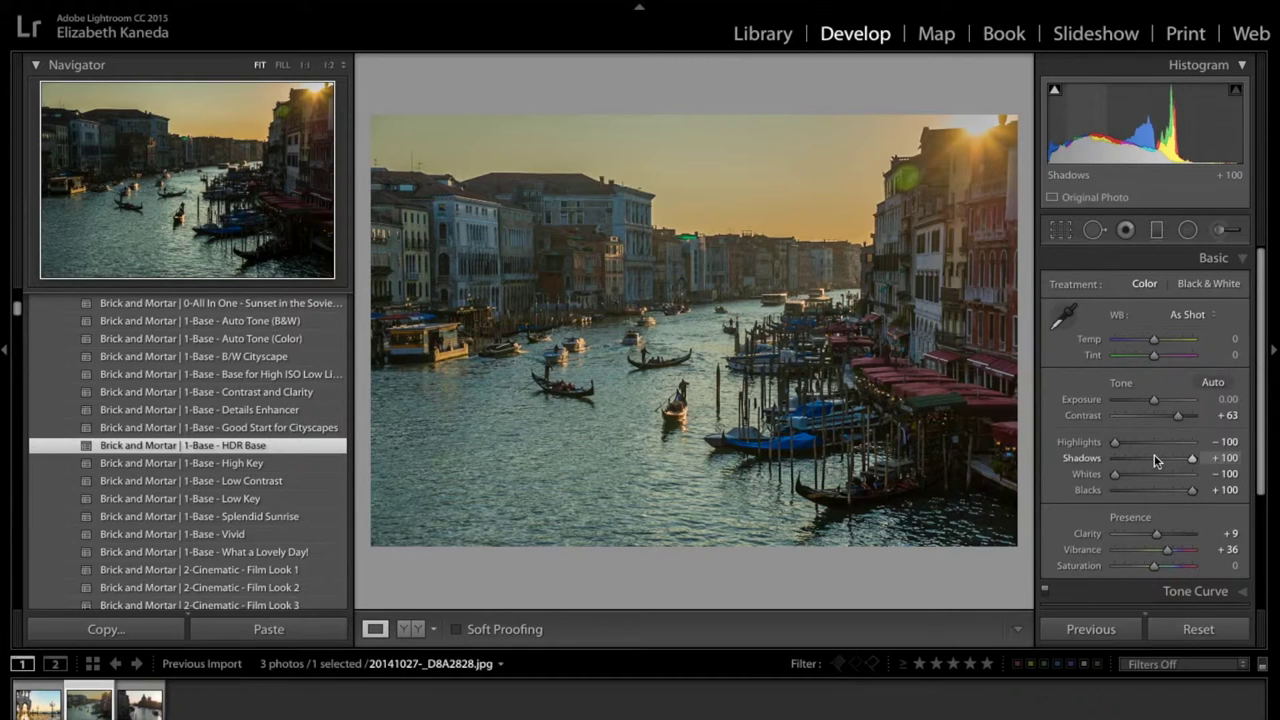
pyautogui.moveTo(1116, 442); pyautogui.dragTo(1133, 446)
pyautogui.scroll(-1, 1111, 466)
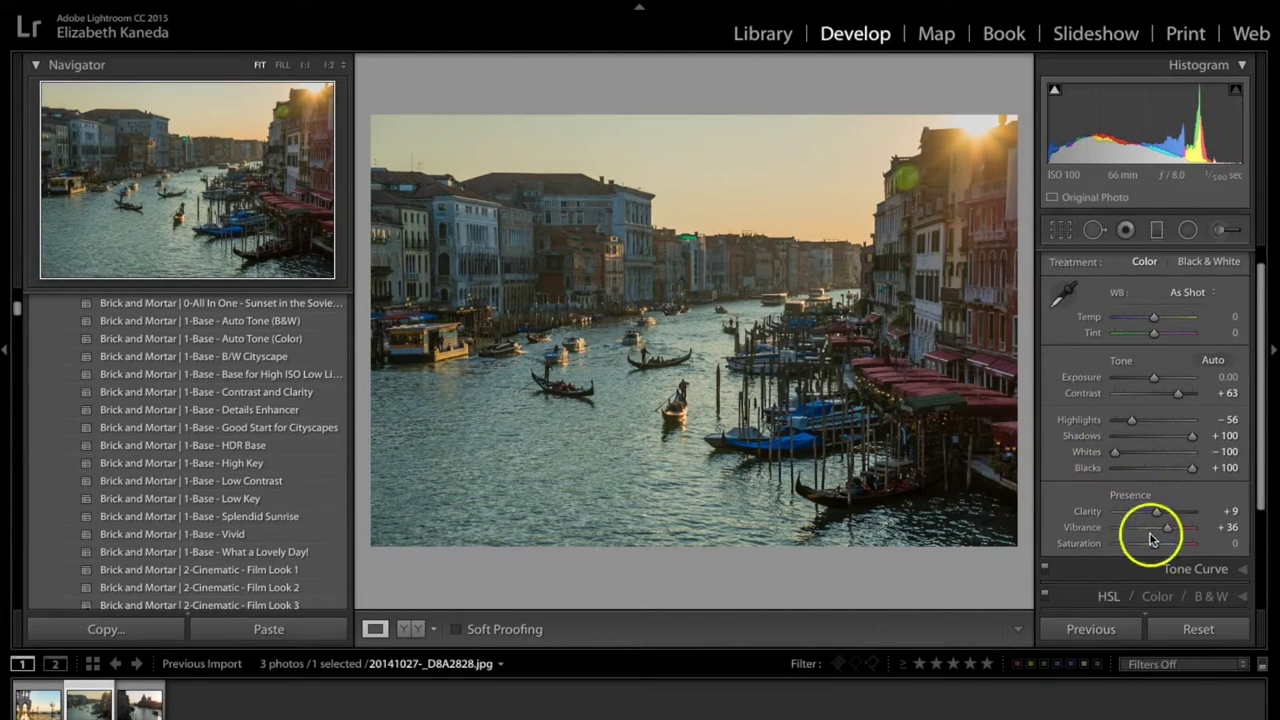
pyautogui.moveTo(1171, 534); pyautogui.dragTo(1165, 531)
pyautogui.scroll(-5, 1168, 545)
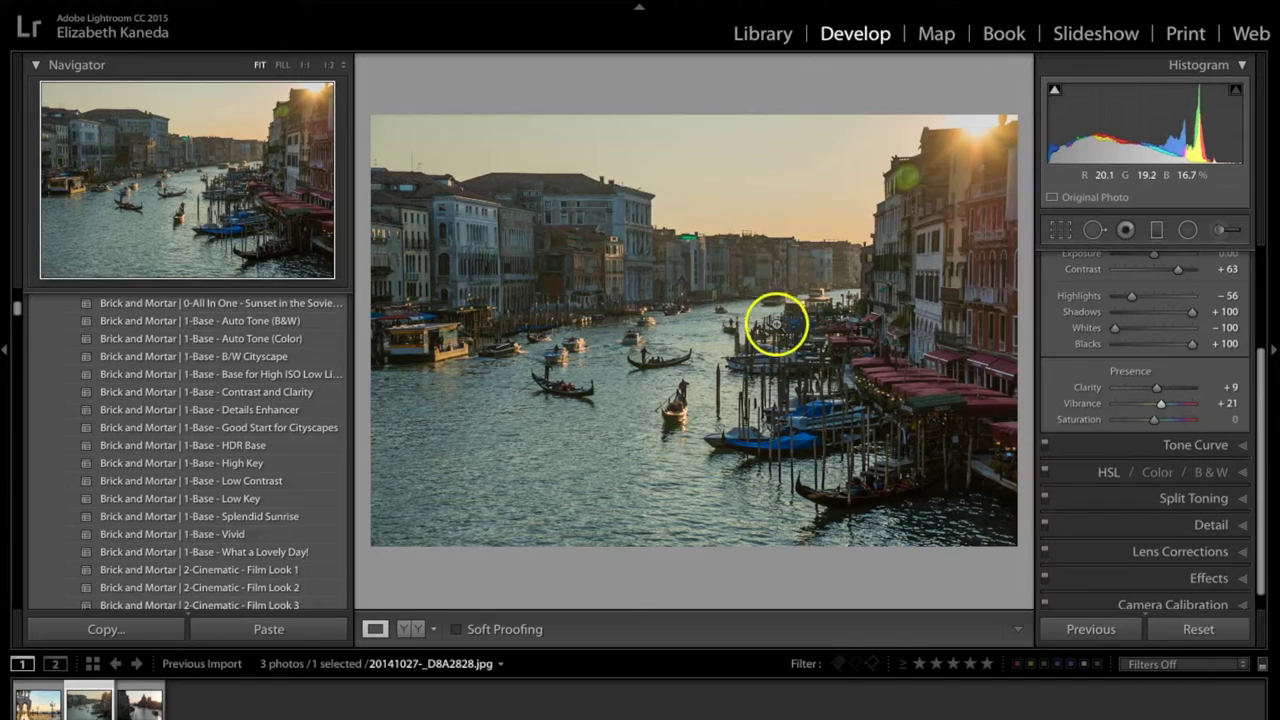
pyautogui.click(1243, 580)
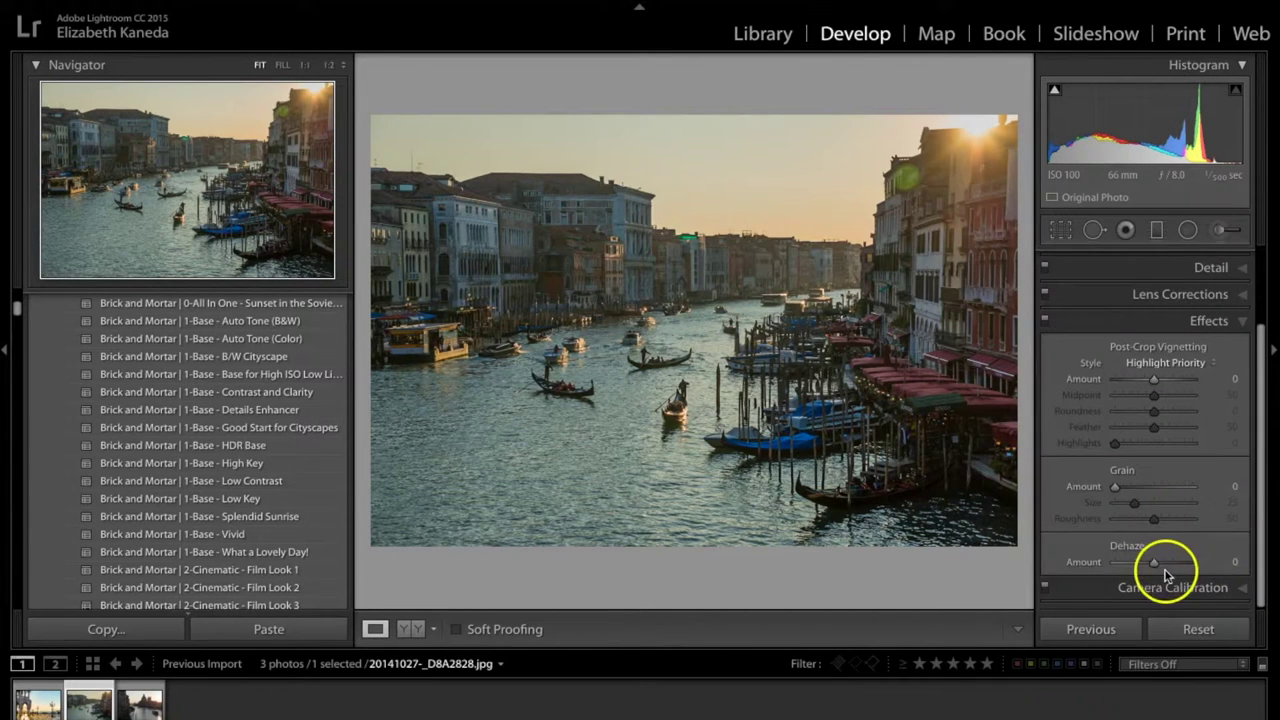
pyautogui.moveTo(1153, 562); pyautogui.dragTo(1167, 564)
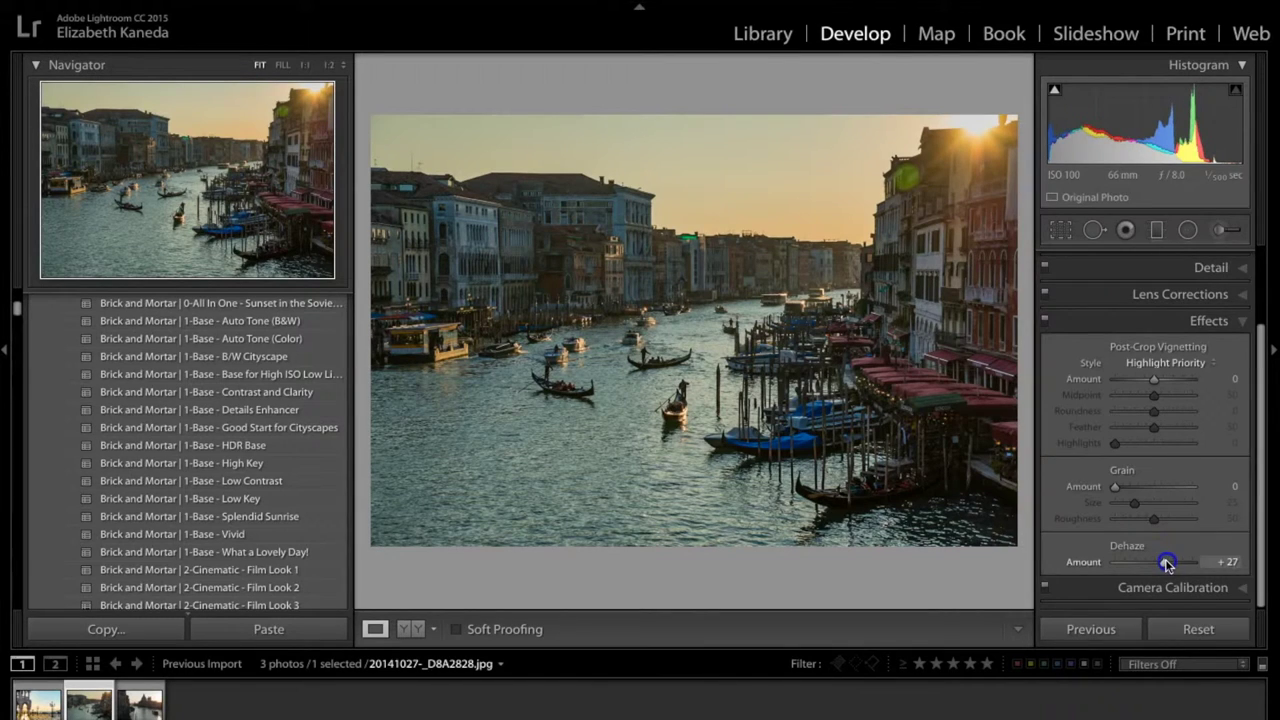
pyautogui.scroll(3, 1209, 495)
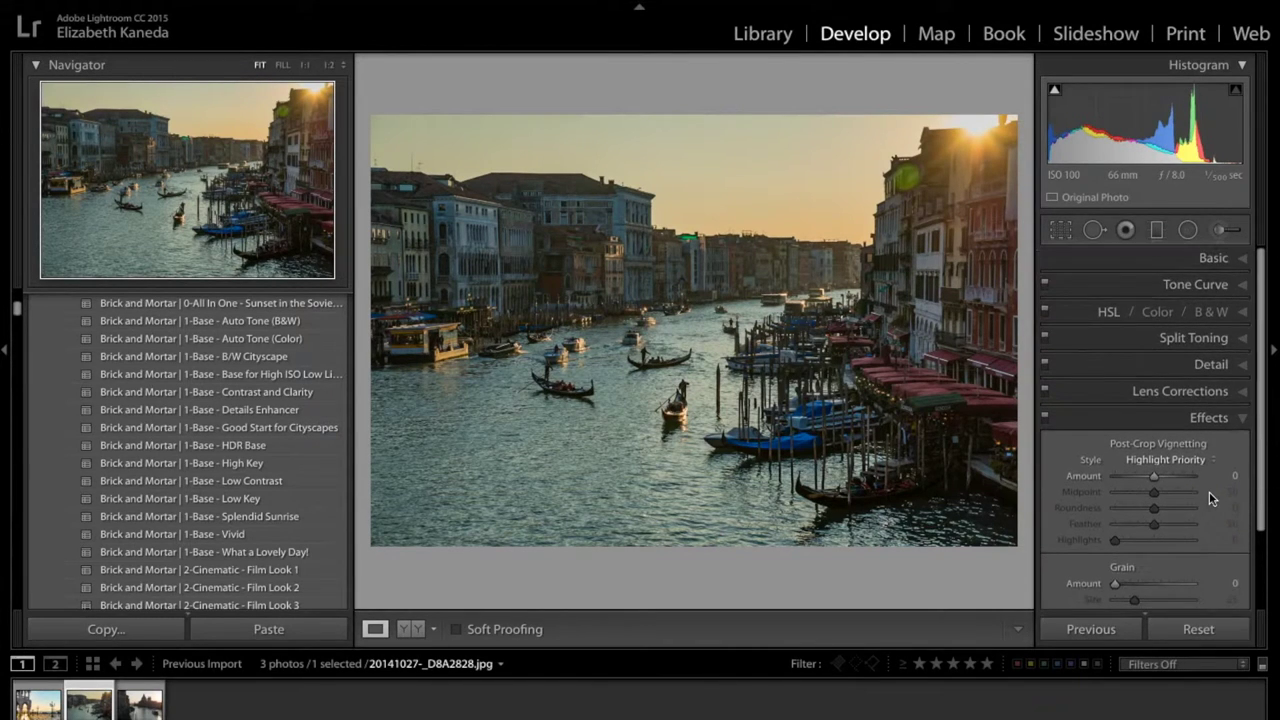
# Apply the Brick and Mortar 5-Polish - Make it Pop preset to the canal photo
pyautogui.click(1240, 418)
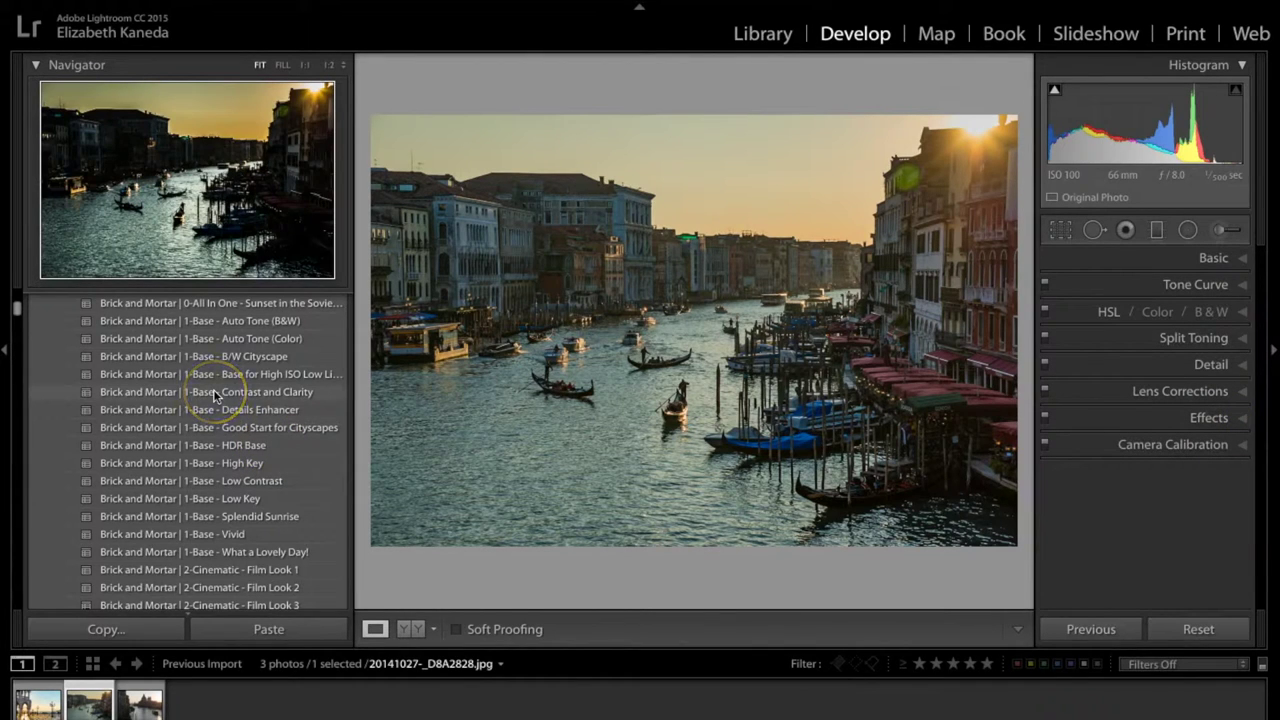
pyautogui.scroll(3, 213, 389)
pyautogui.scroll(-8, 213, 389)
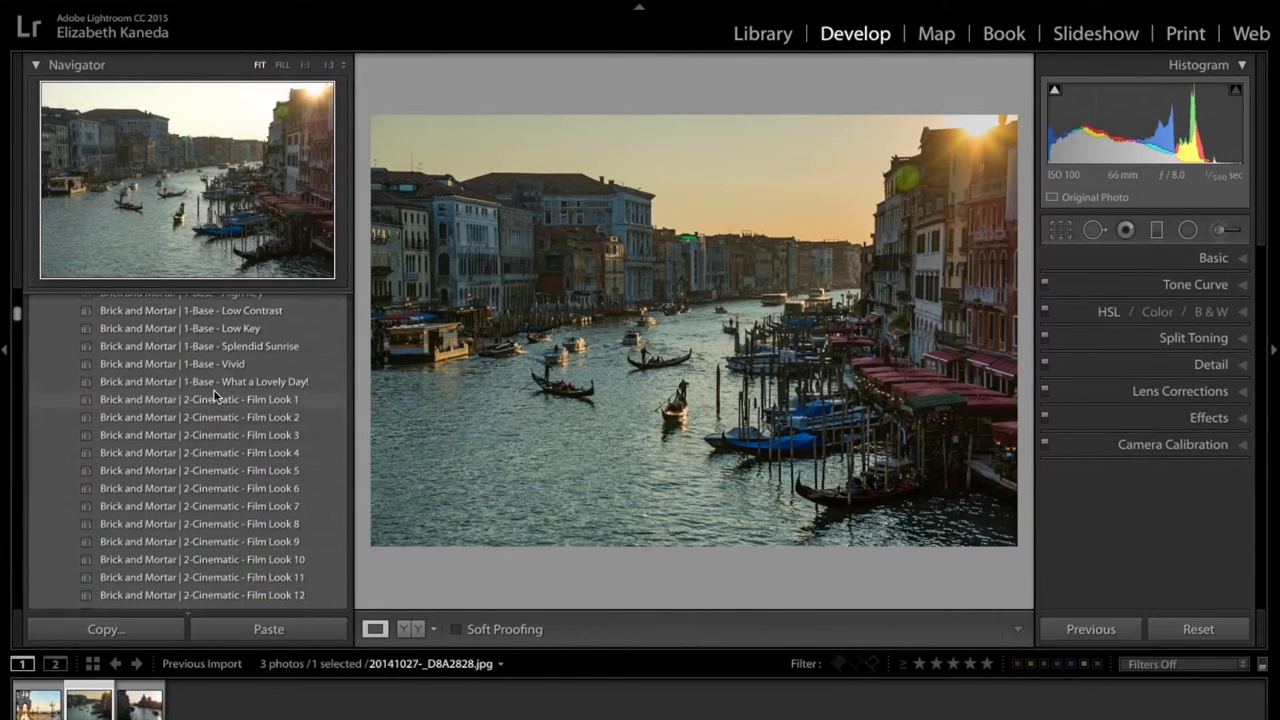
pyautogui.scroll(-6, 213, 389)
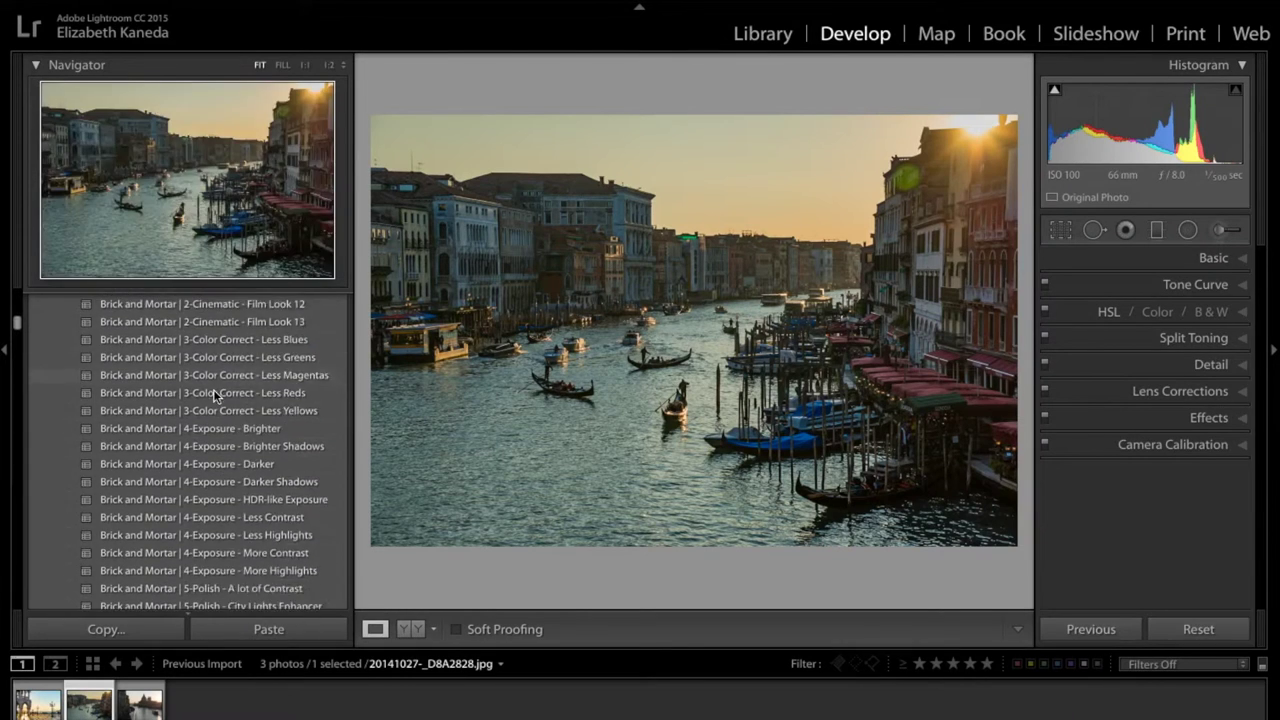
pyautogui.scroll(-3, 213, 389)
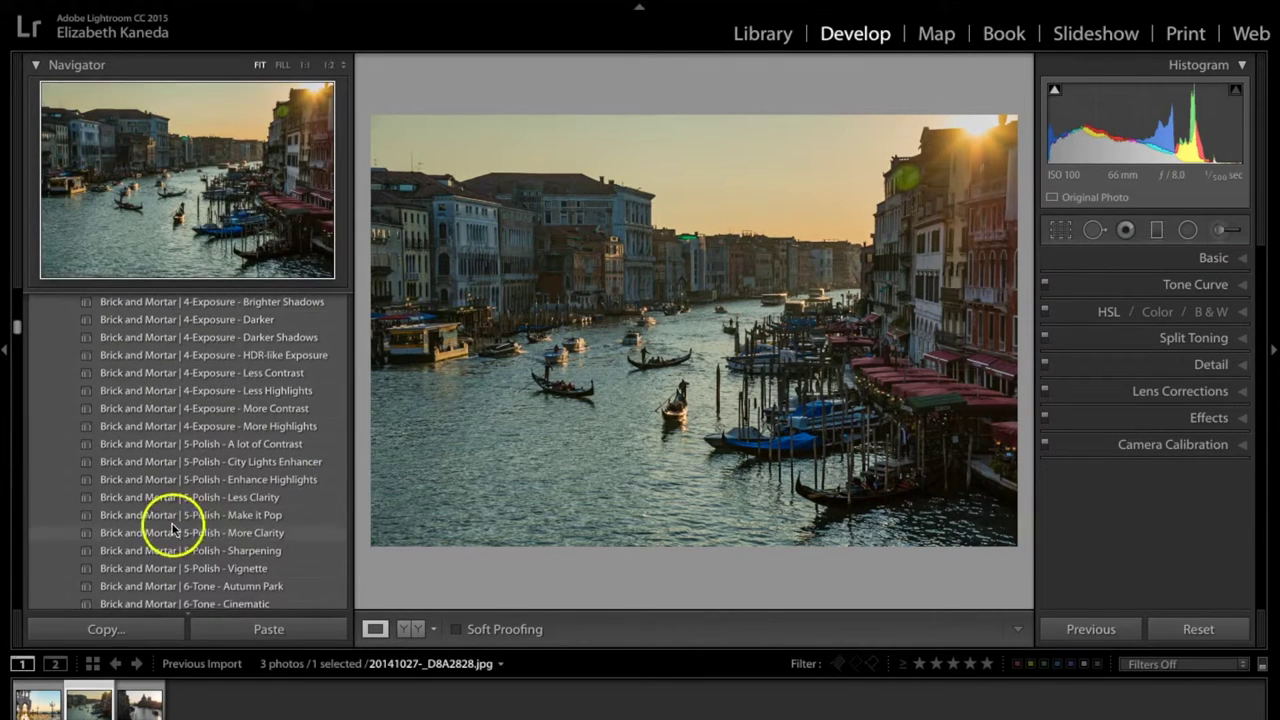
pyautogui.click(241, 516)
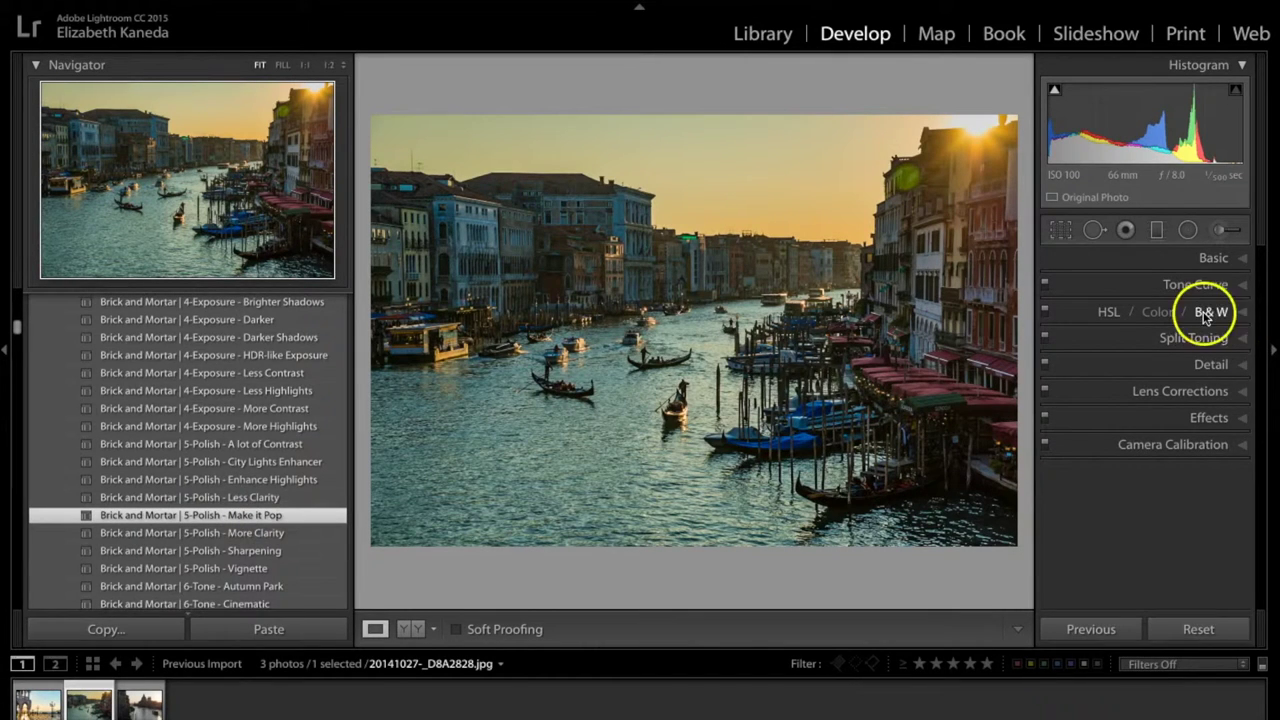
# Raise the canal photo's Exposure to +0.35
pyautogui.click(1210, 260)
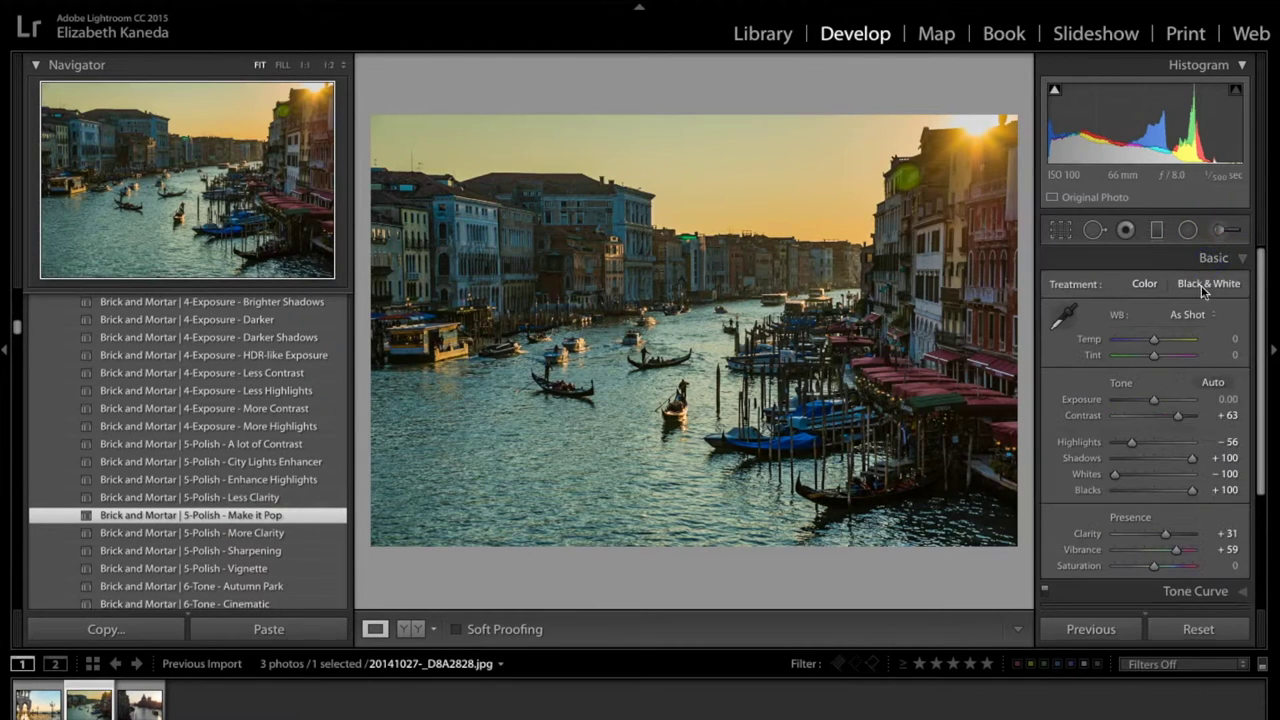
pyautogui.moveTo(1153, 399); pyautogui.dragTo(1156, 401)
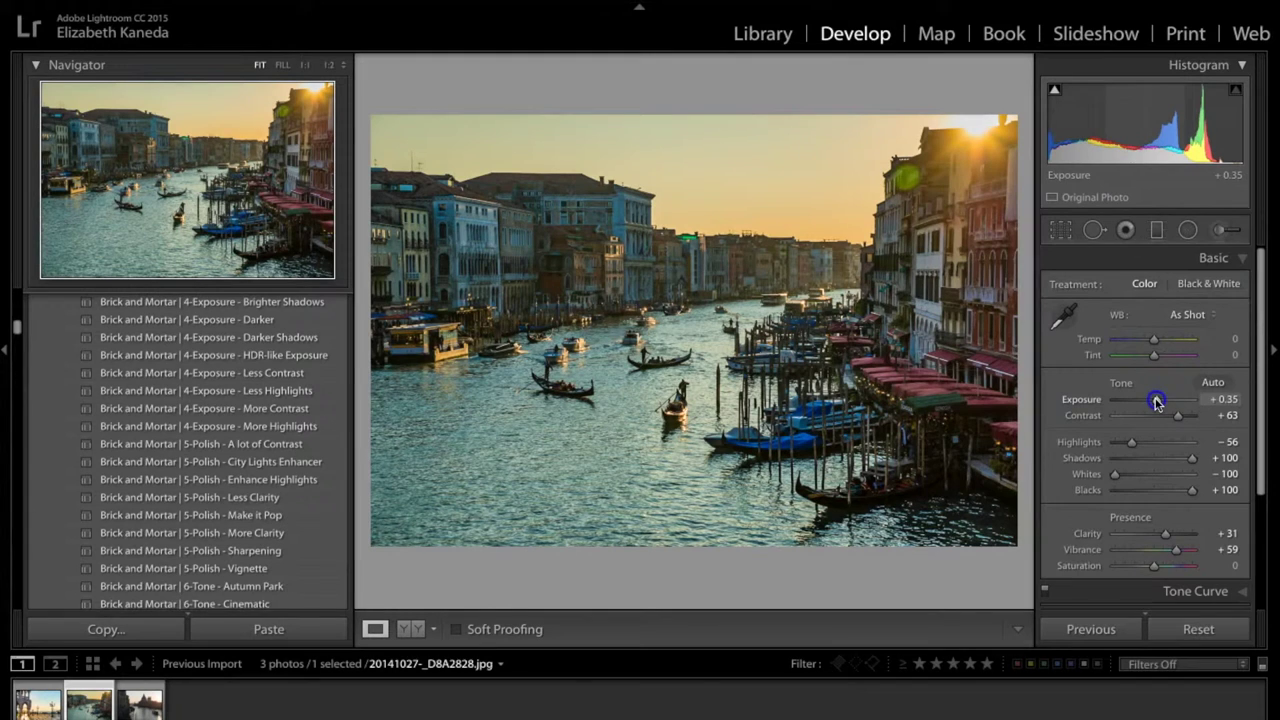
pyautogui.click(1219, 229)
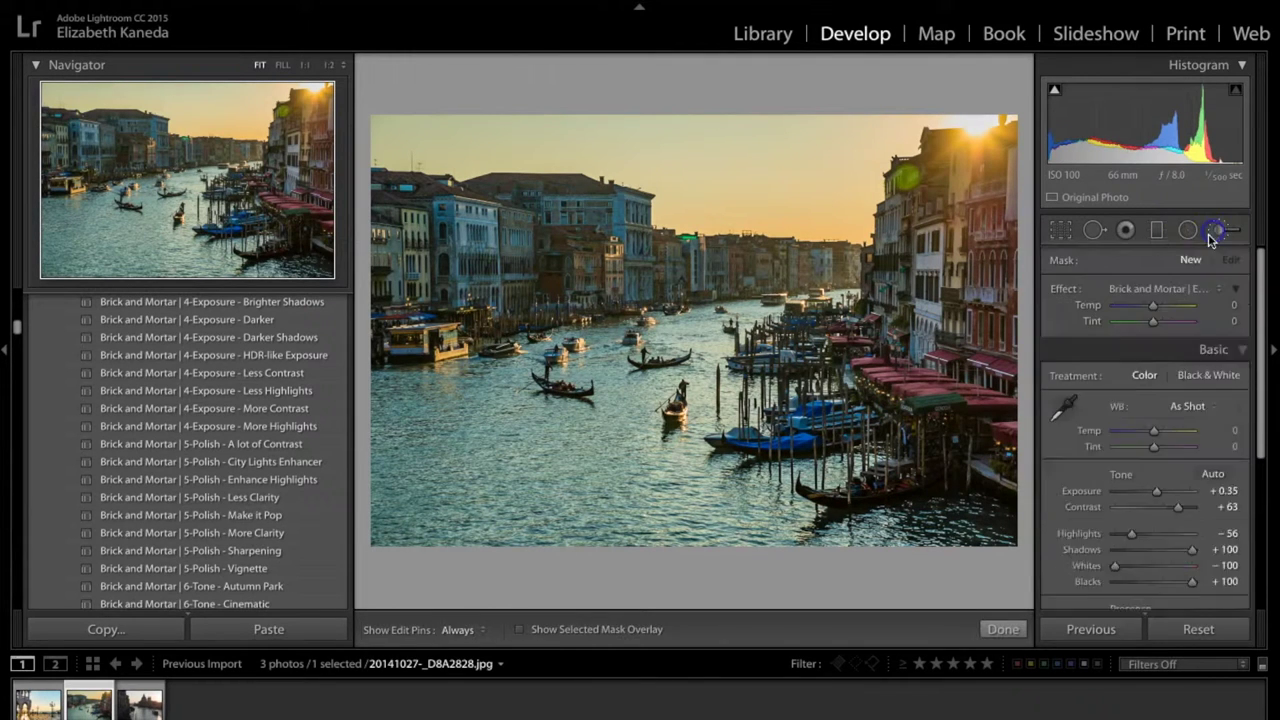
# Give the glow over the sun the Polish - Add Golden Sun effect (Temp 39, Exposure 0.38)
pyautogui.click(1174, 288)
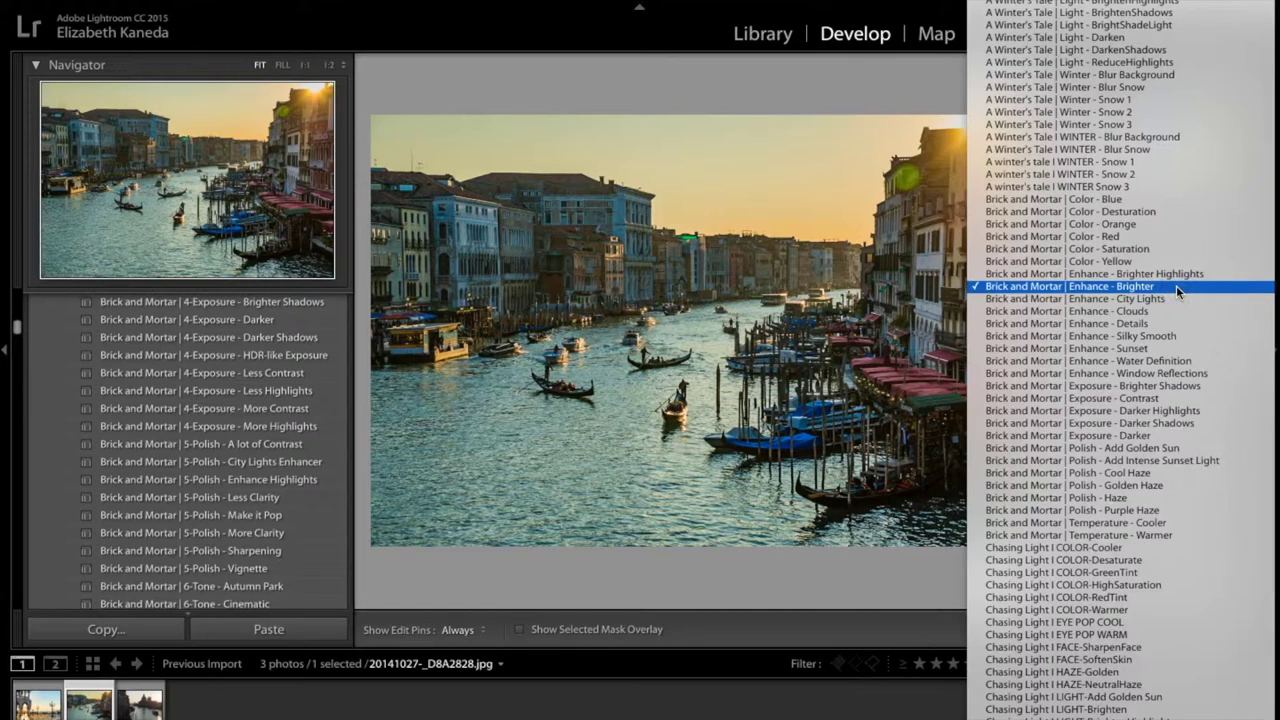
pyautogui.click(1156, 450)
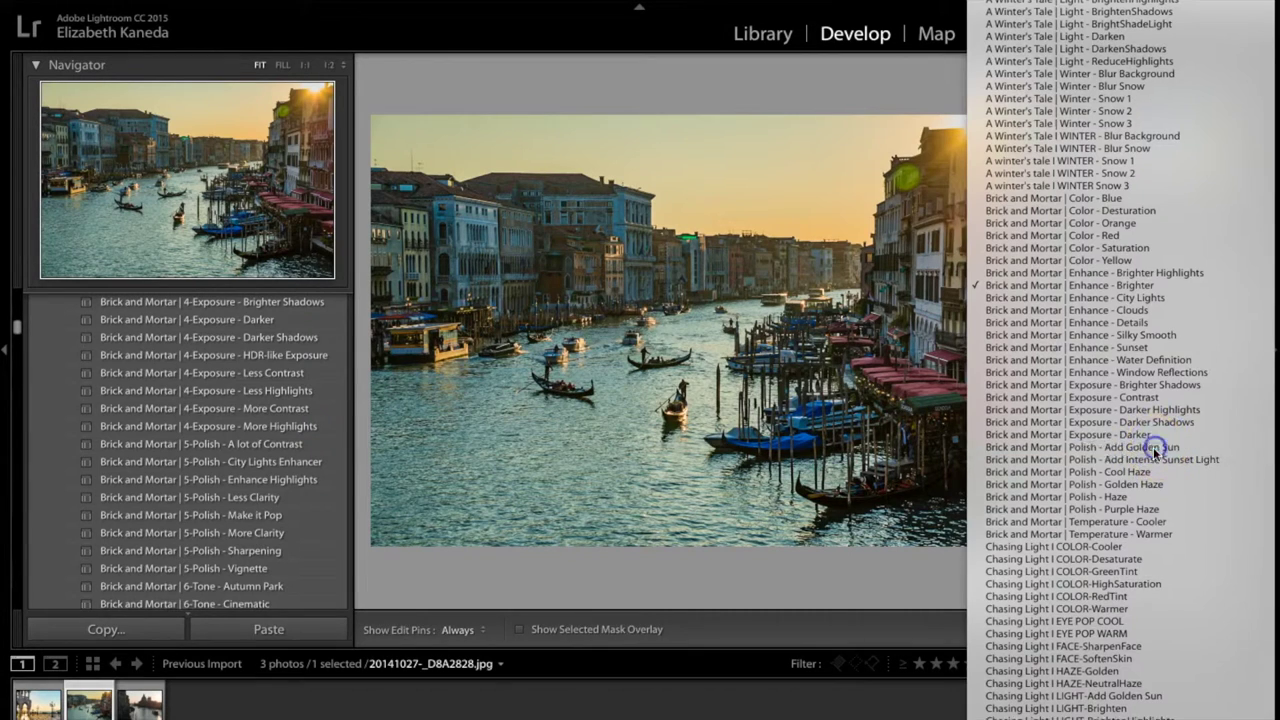
pyautogui.click(953, 133)
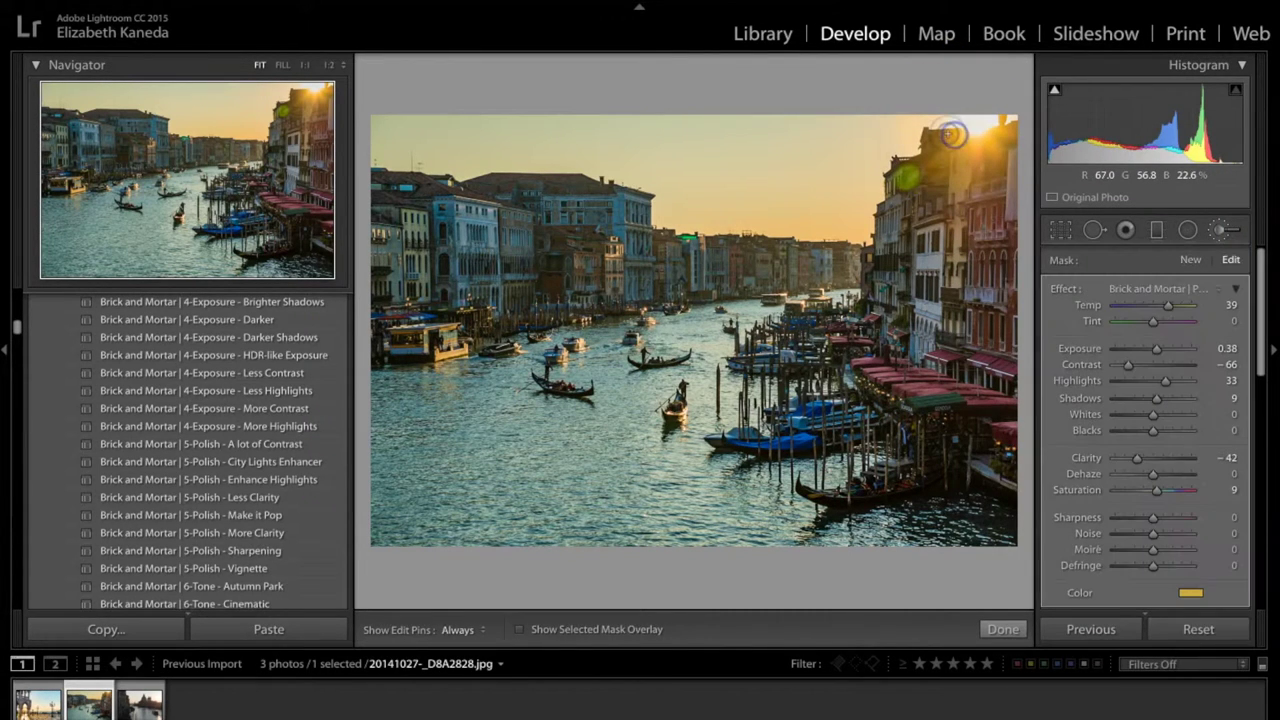
pyautogui.press('h')
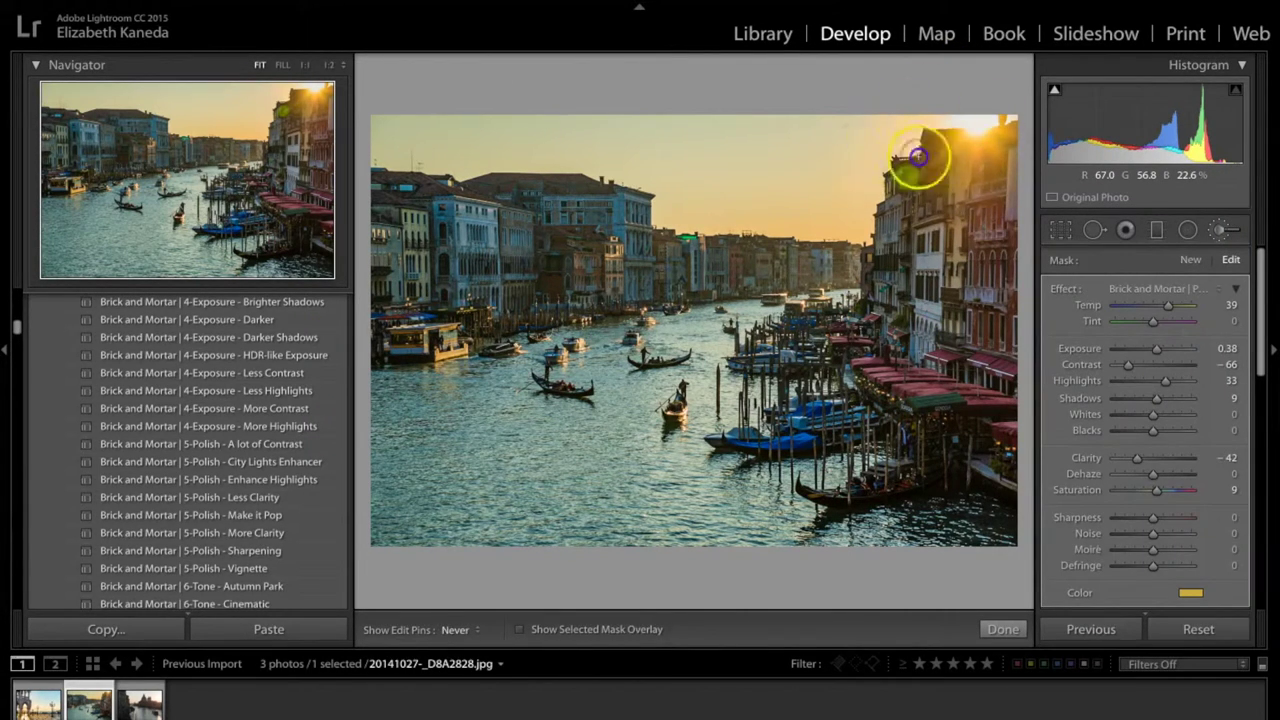
pyautogui.click(935, 298)
pyautogui.press('h')
pyautogui.click(998, 180)
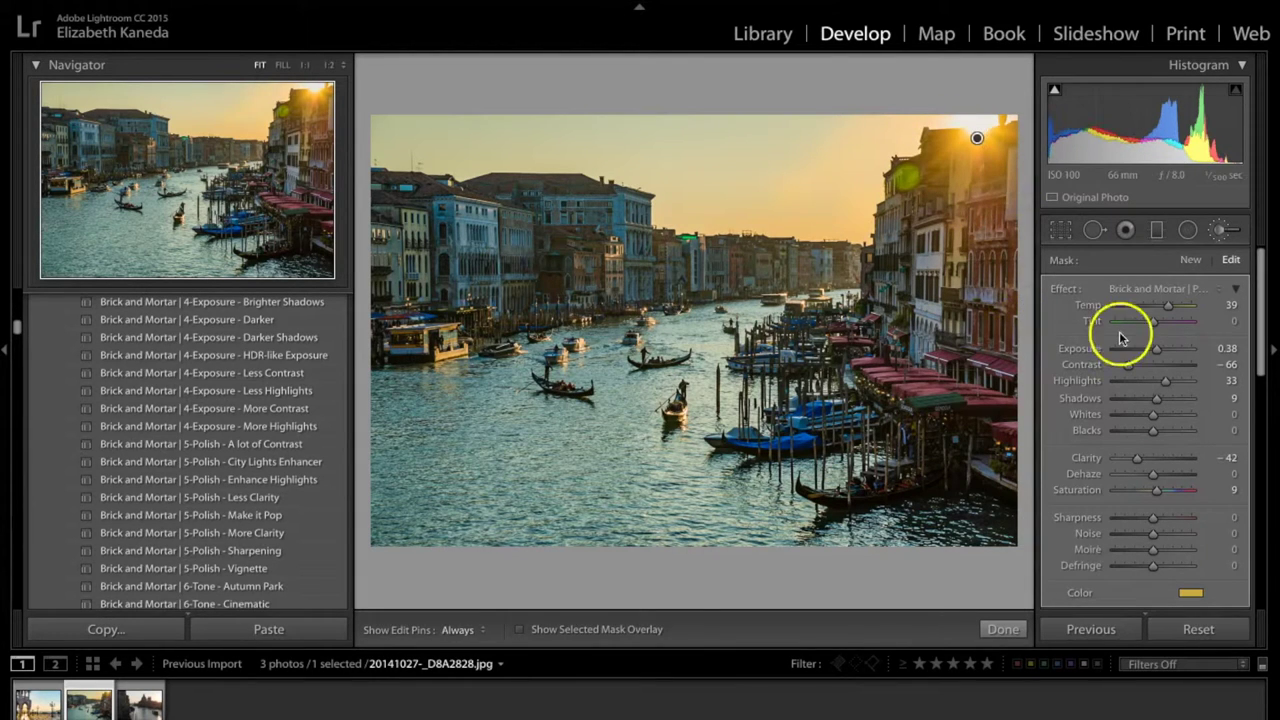
pyautogui.click(1219, 230)
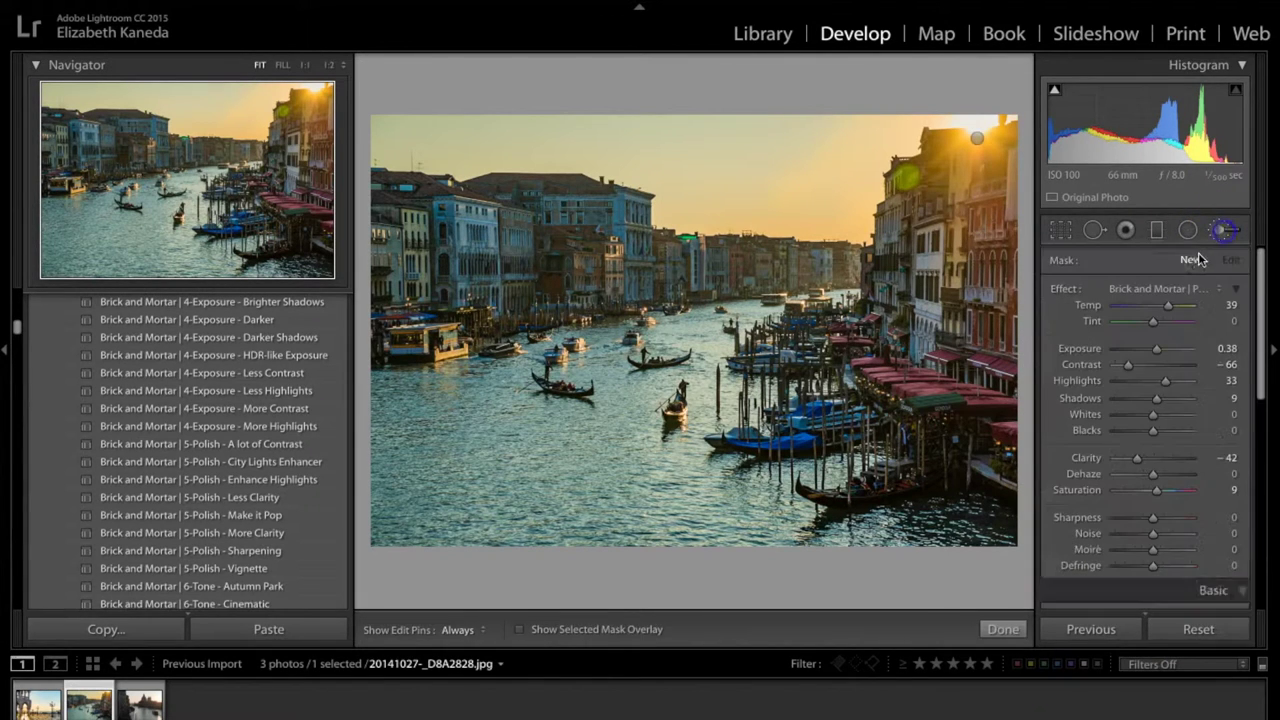
# Load the Enhance - Water Definition effect for the adjustment brush
pyautogui.click(1178, 289)
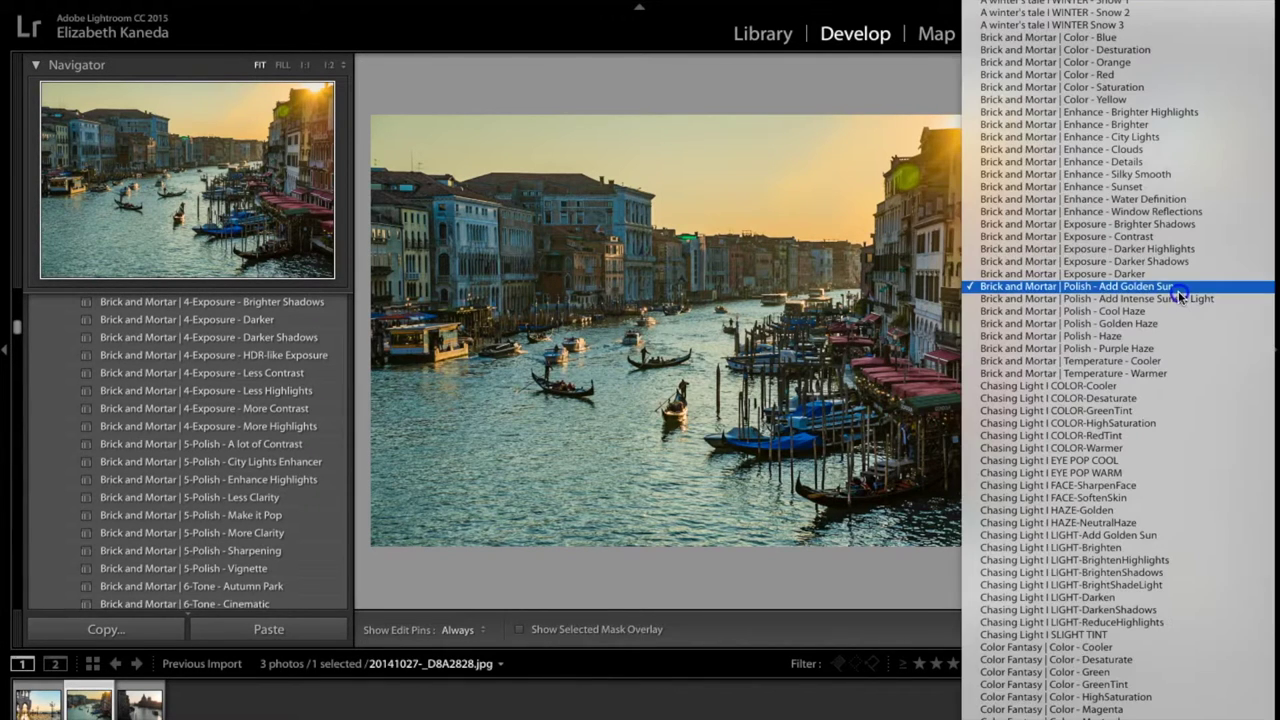
pyautogui.click(1176, 200)
pyautogui.press('h')
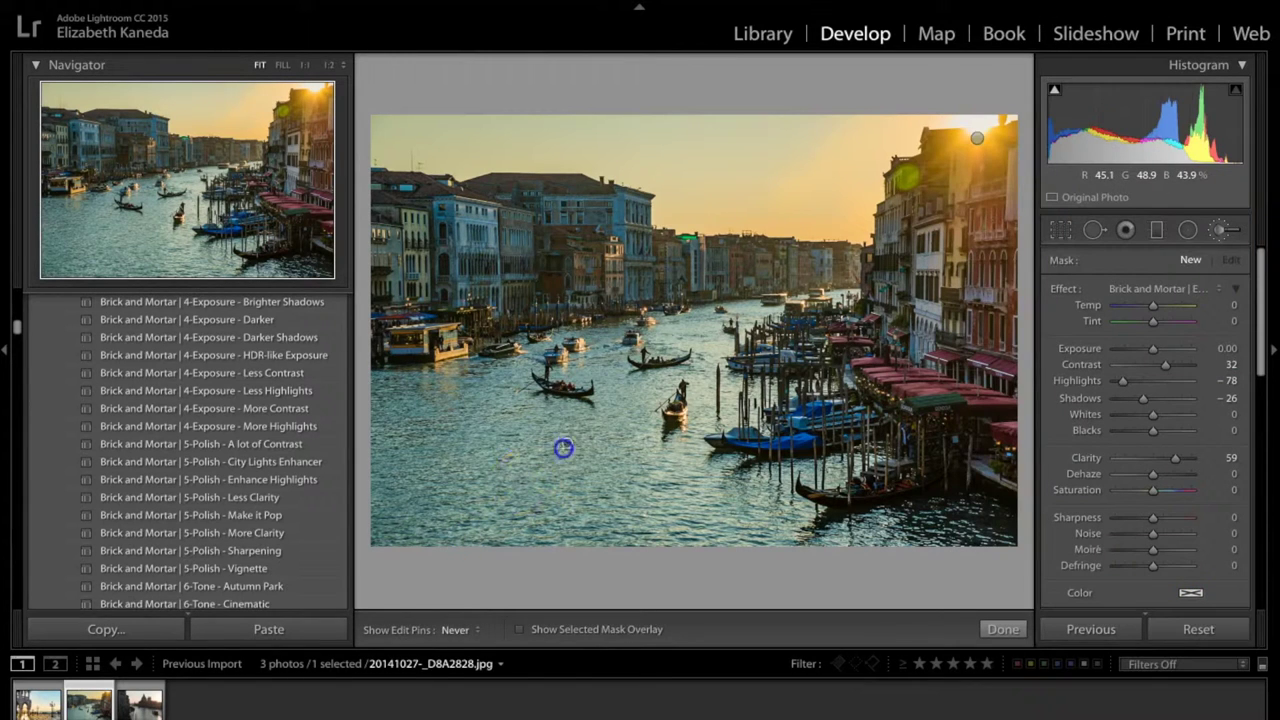
# Paint Water Definition (Contrast 32, Highlights -78, Clarity 59) over the canal water around the gondolas
pyautogui.click(555, 484)
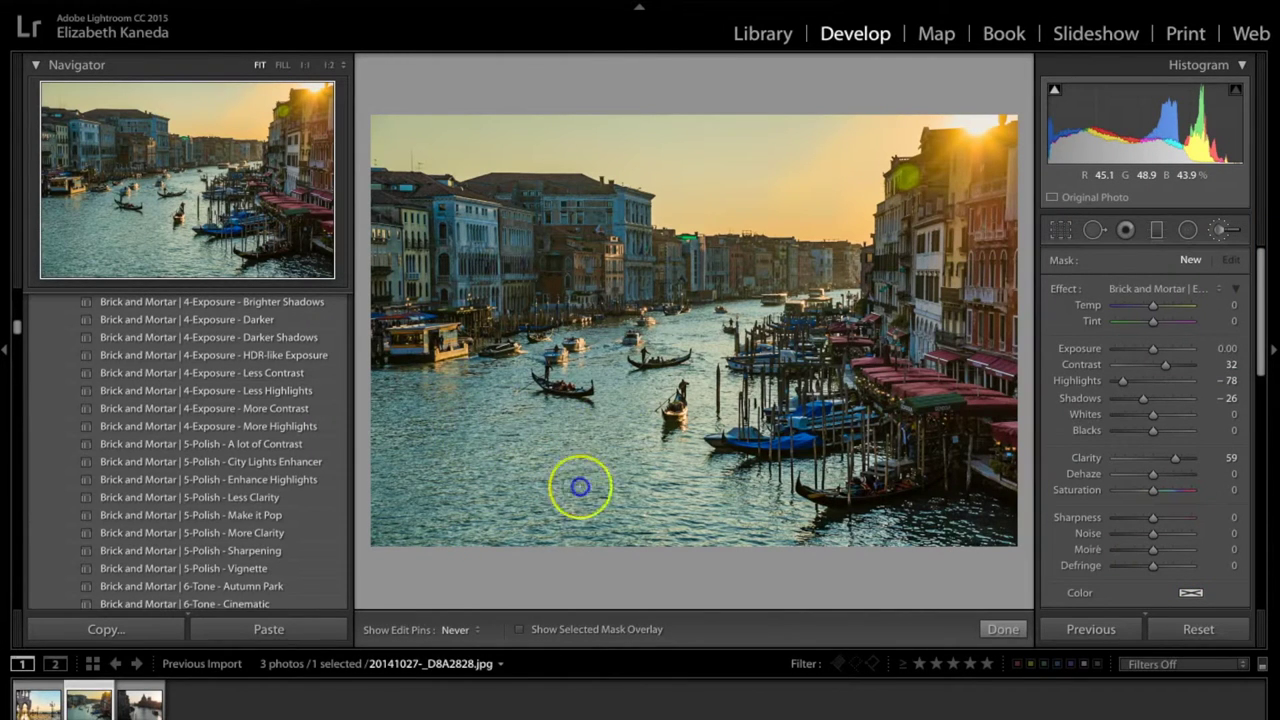
pyautogui.click(620, 384)
pyautogui.click(666, 317)
pyautogui.click(757, 391)
pyautogui.press('h')
pyautogui.moveTo(628, 381)
pyautogui.mouseDown()
pyautogui.moveTo(543, 343)
pyautogui.moveTo(414, 491)
pyautogui.moveTo(414, 434)
pyautogui.moveTo(540, 451)
pyautogui.moveTo(829, 443)
pyautogui.moveTo(1050, 543)
pyautogui.mouseUp()
pyautogui.press('h')
pyautogui.click(727, 411)
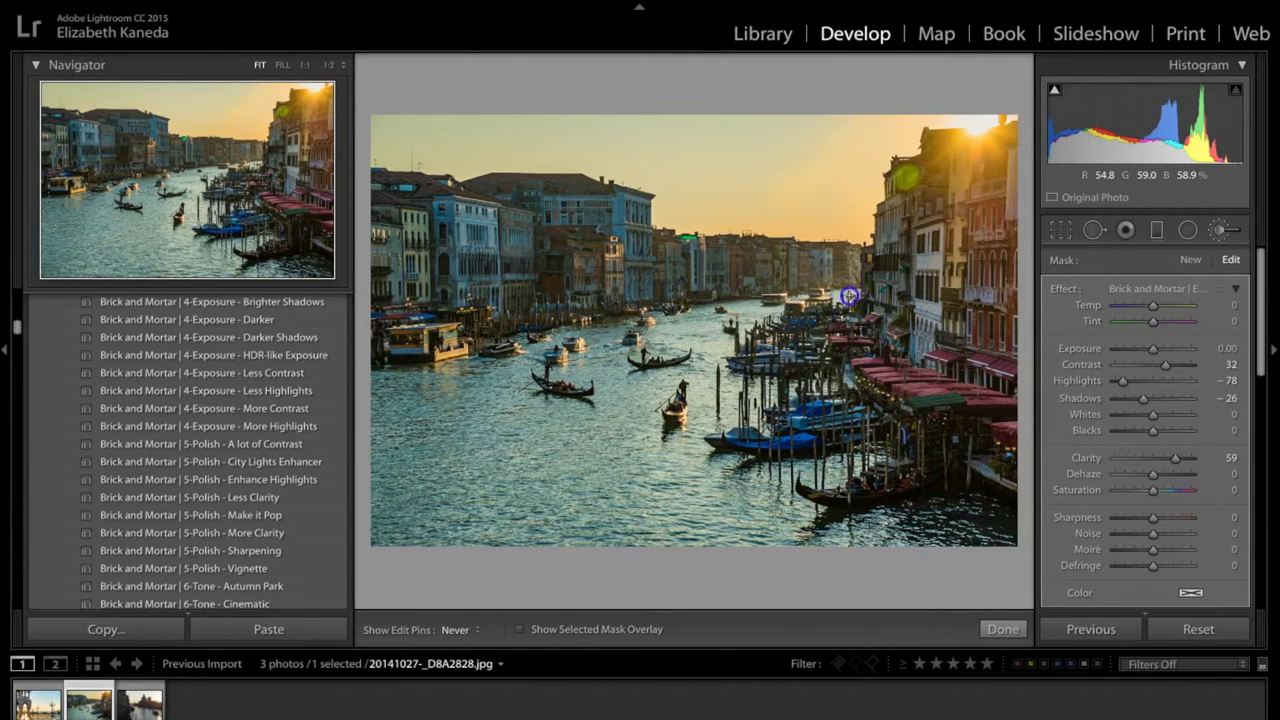
pyautogui.press('h')
pyautogui.click(1193, 265)
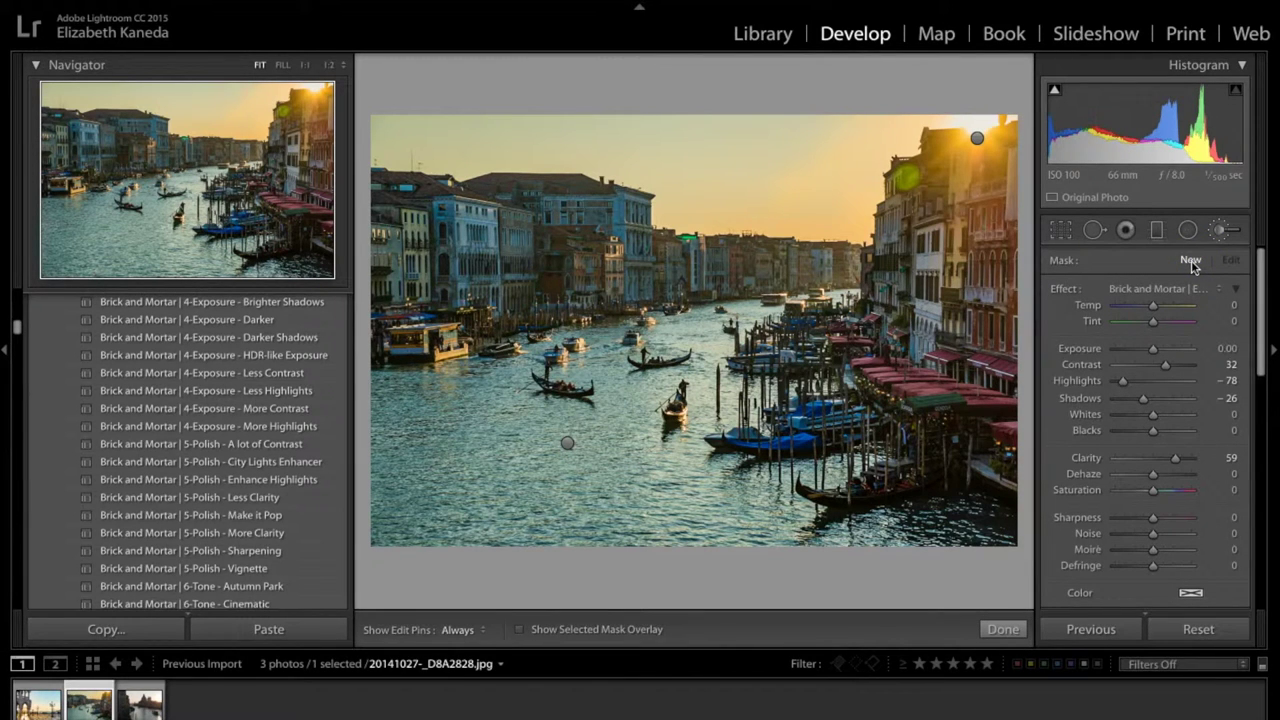
# Brush the Enhance - Brighter effect onto the left and distant canal-side buildings
pyautogui.click(1192, 288)
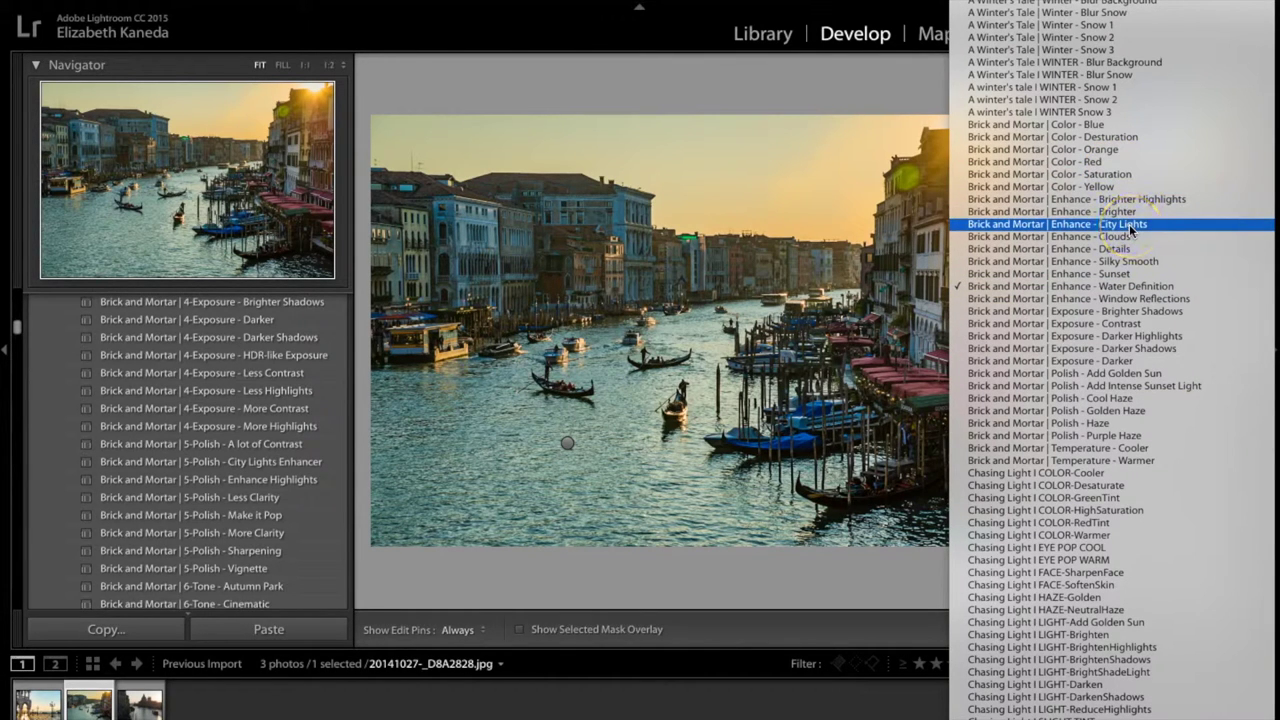
pyautogui.click(1124, 212)
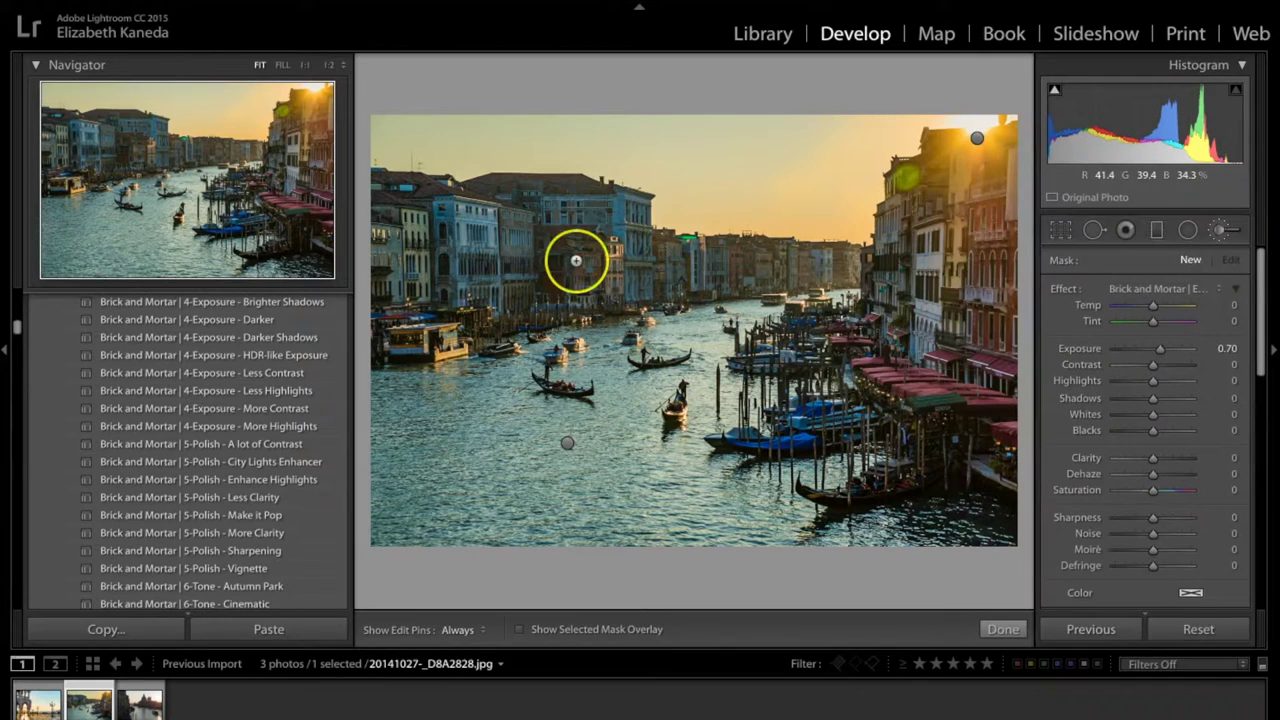
pyautogui.click(469, 260)
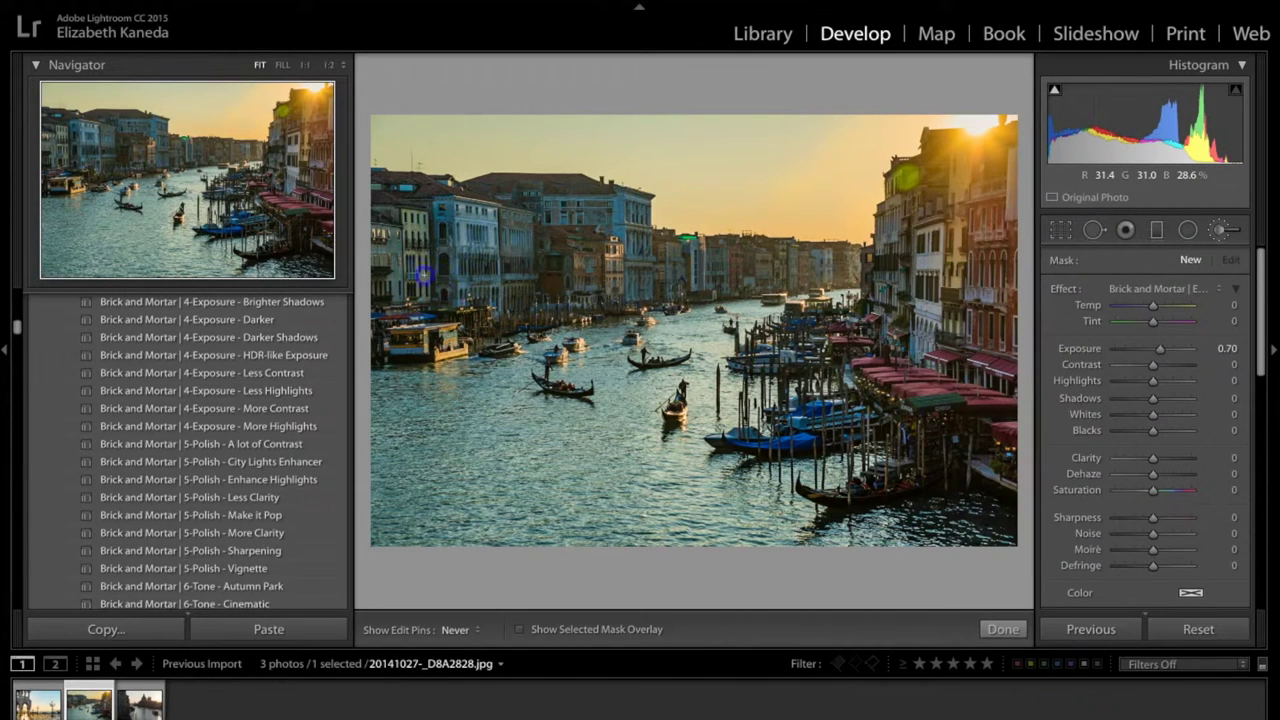
pyautogui.moveTo(664, 220); pyautogui.dragTo(766, 226)
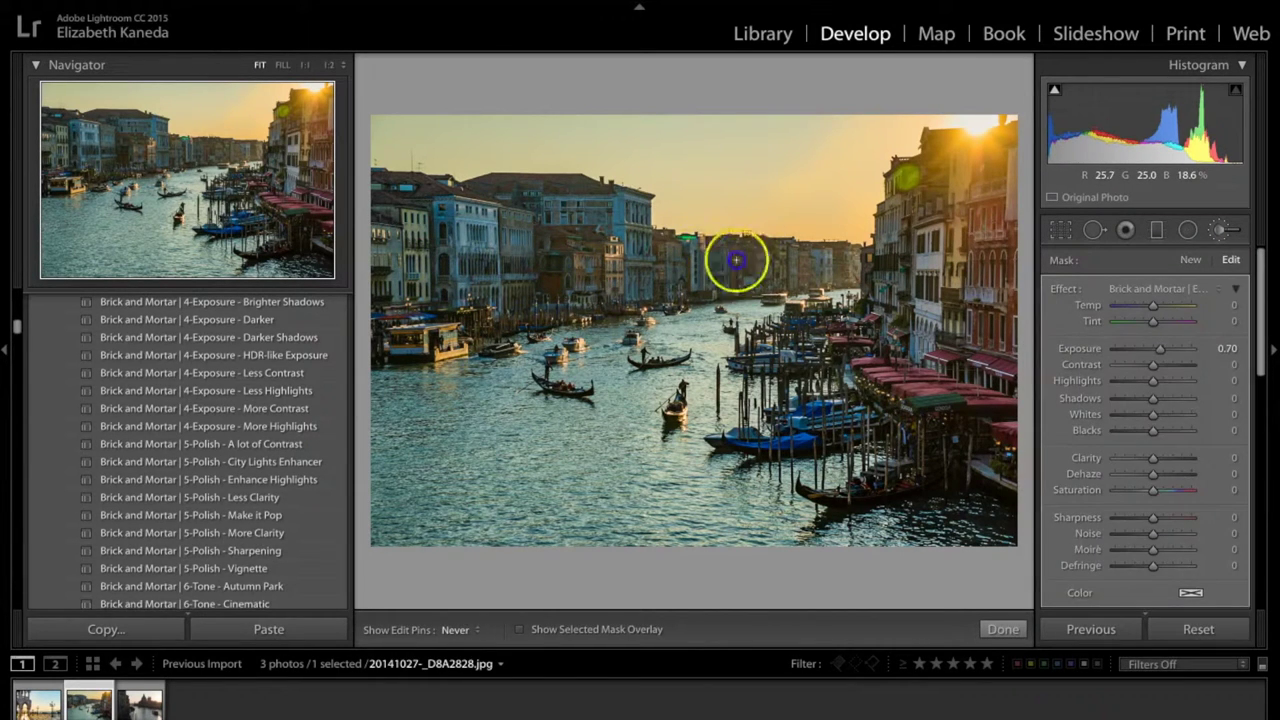
# Raise the Brighter brush's exposure to 1.58
pyautogui.press('h')
pyautogui.click(1191, 345)
pyautogui.moveTo(1191, 345); pyautogui.dragTo(1163, 349)
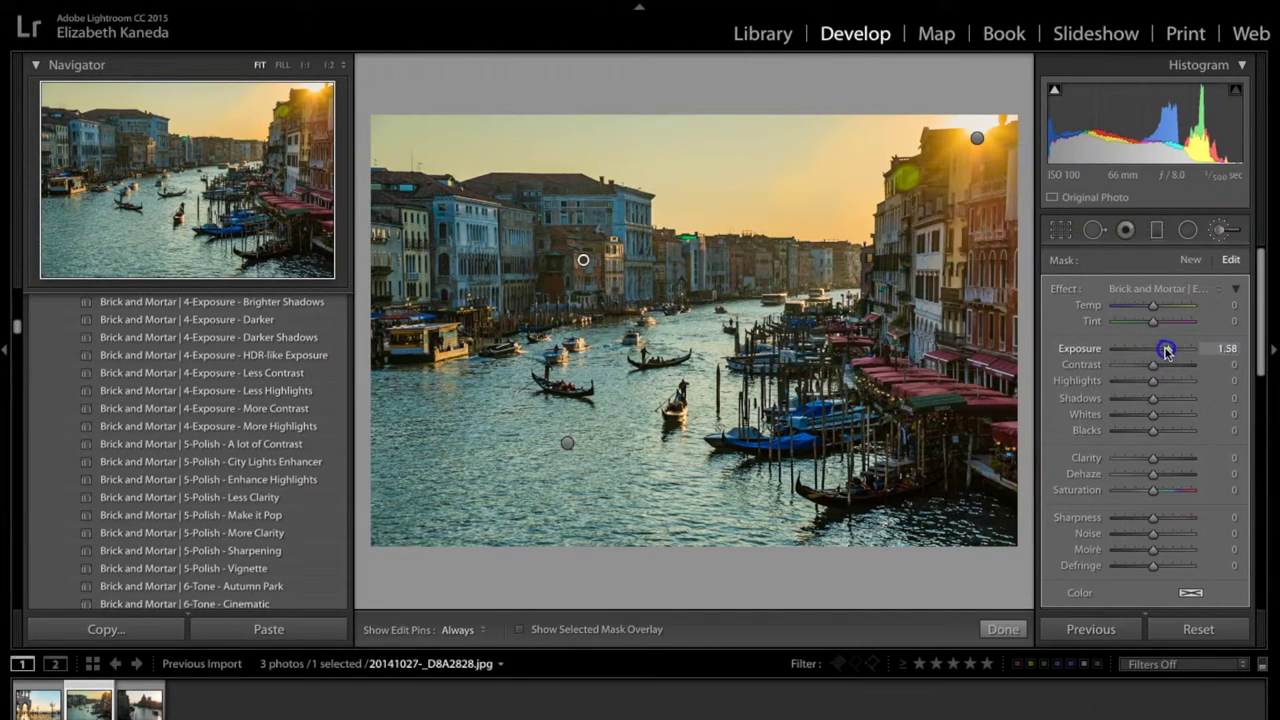
pyautogui.press('h')
# Paint more brightness over the left buildings and then the right-side buildings
pyautogui.click(503, 287)
pyautogui.click(418, 296)
pyautogui.click(575, 250)
pyautogui.click(681, 138)
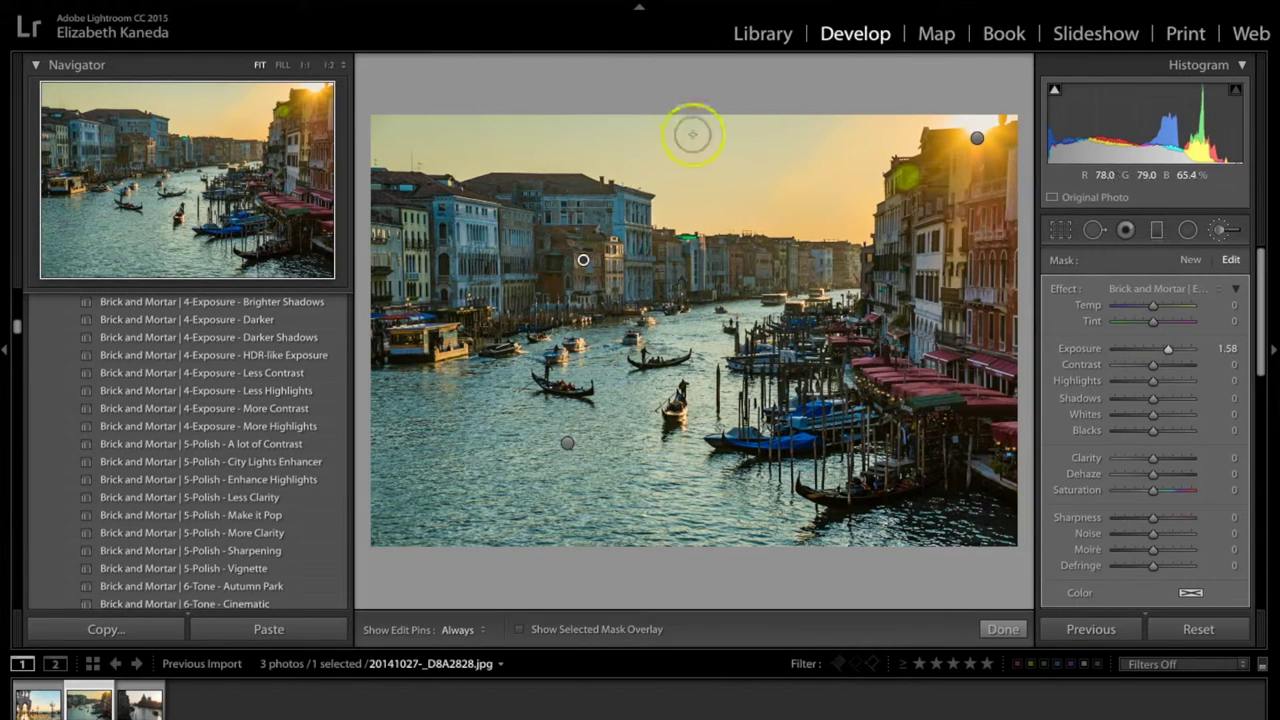
pyautogui.click(880, 193)
pyautogui.moveTo(990, 265)
pyautogui.mouseDown()
pyautogui.moveTo(994, 306)
pyautogui.moveTo(951, 290)
pyautogui.moveTo(951, 256)
pyautogui.moveTo(912, 226)
pyautogui.moveTo(875, 320)
pyautogui.mouseUp()
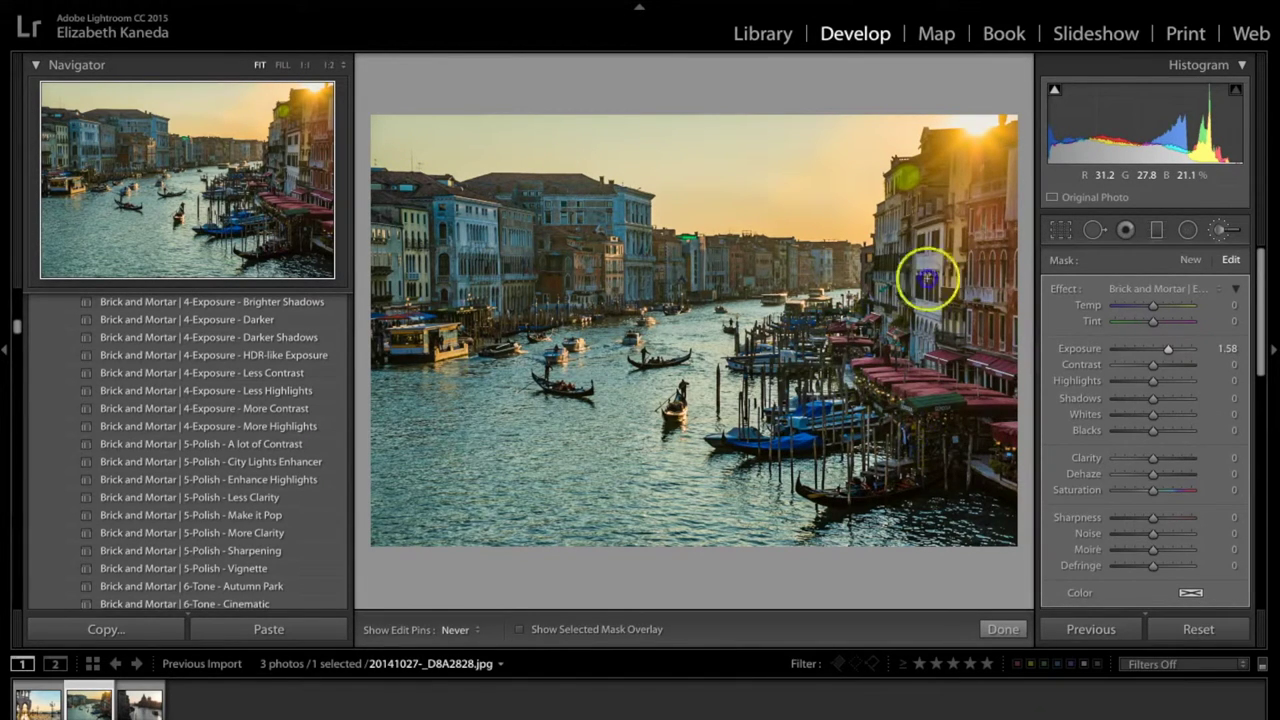
pyautogui.click(986, 364)
# Close the Adjustment Brush and return to the basic settings
pyautogui.press('h')
pyautogui.click(1181, 317)
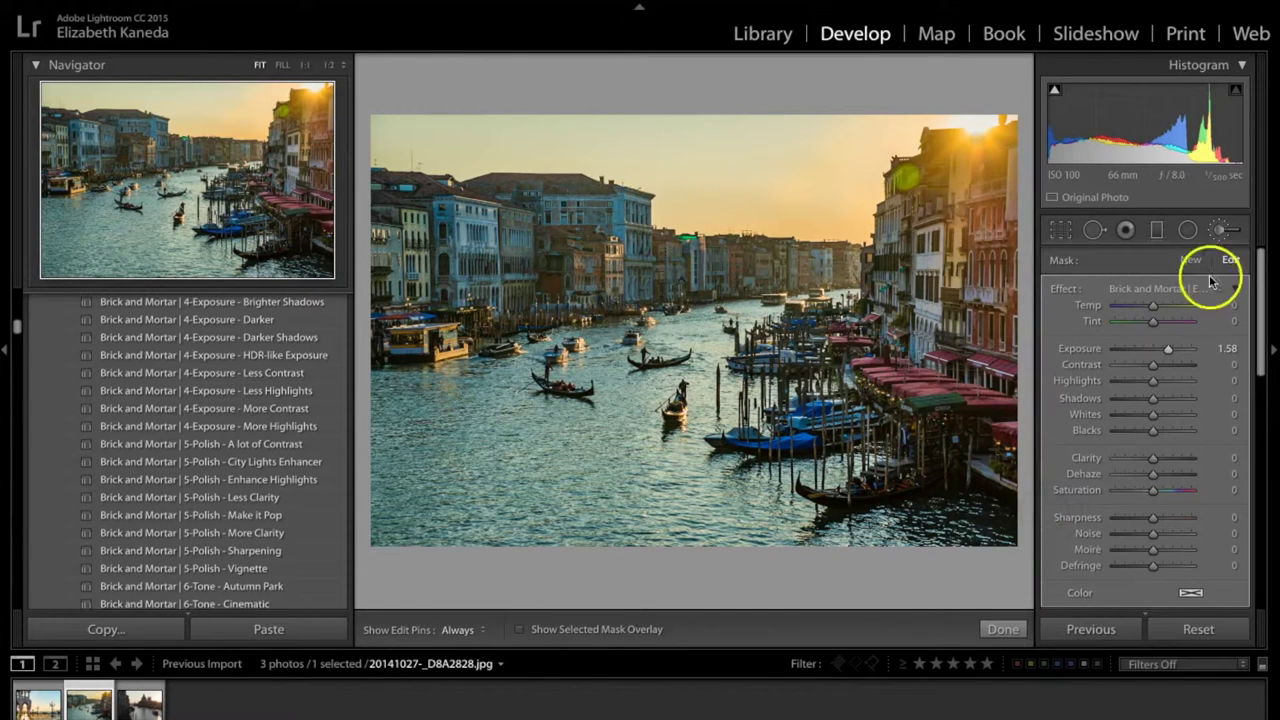
pyautogui.click(1222, 229)
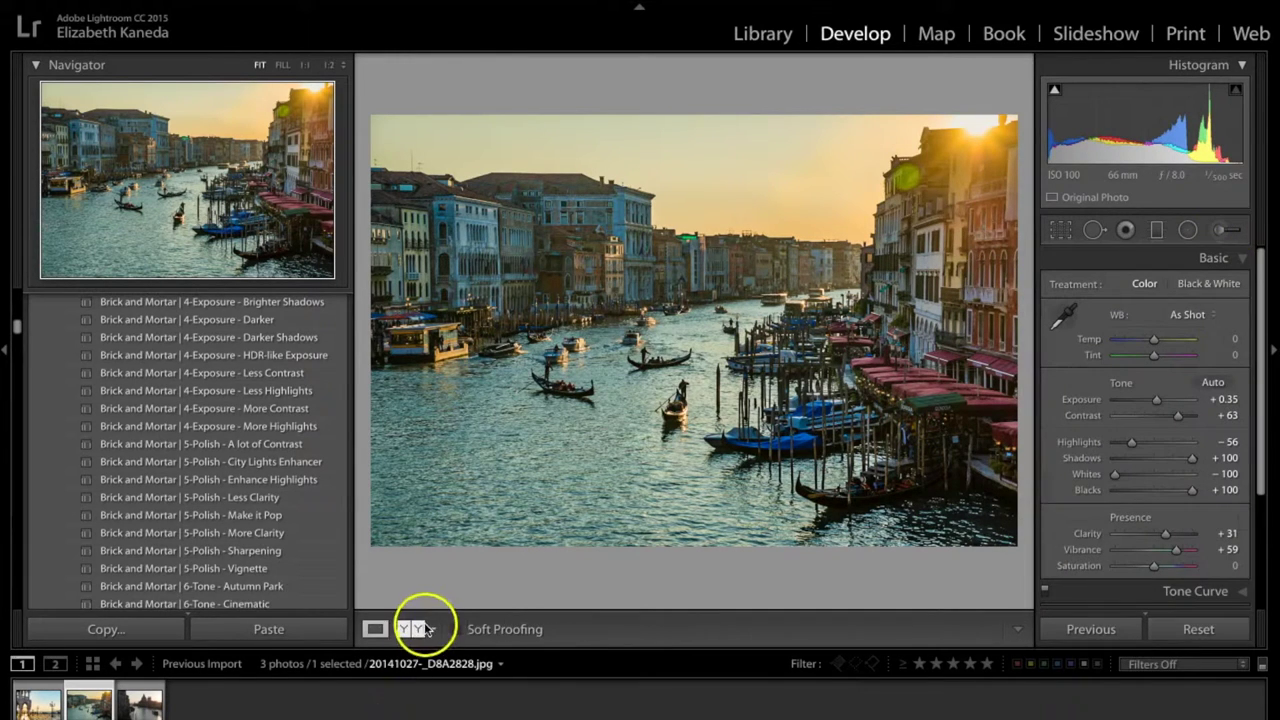
# Compare the canal edit with the original side by side, then select the third filmstrip photo
pyautogui.click(420, 629)
pyautogui.click(511, 578)
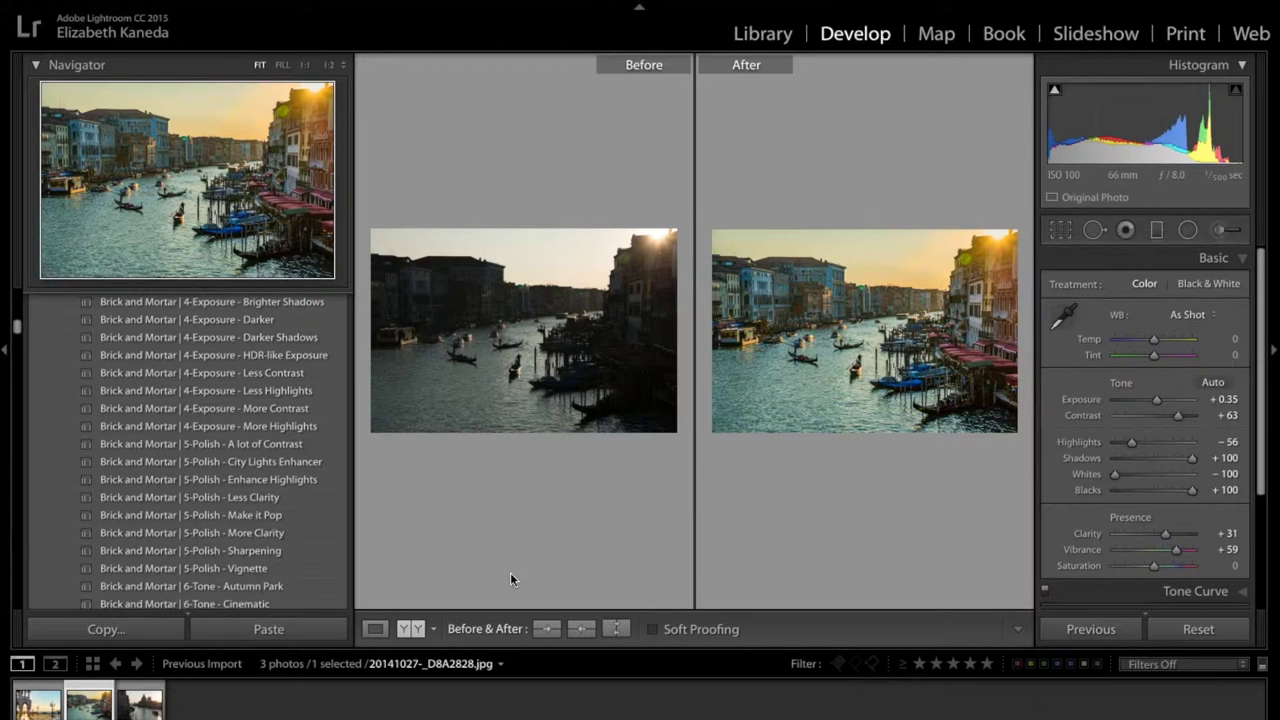
pyautogui.click(375, 628)
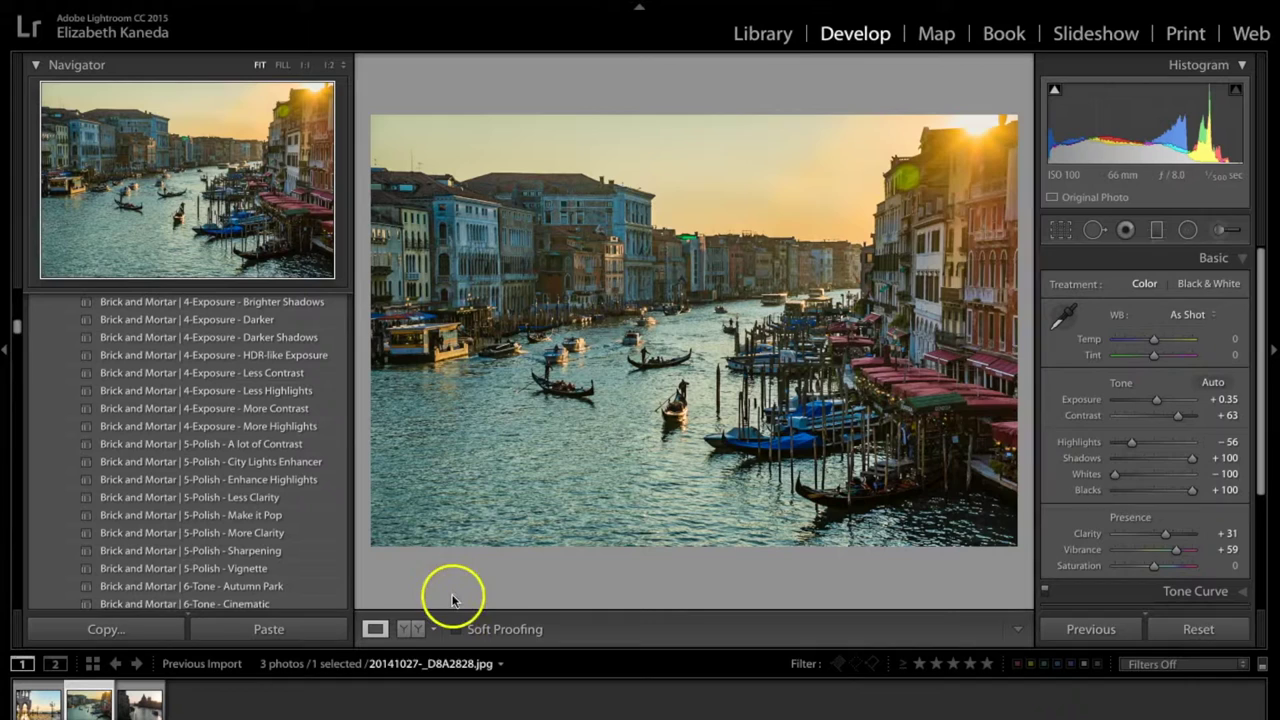
pyautogui.click(416, 629)
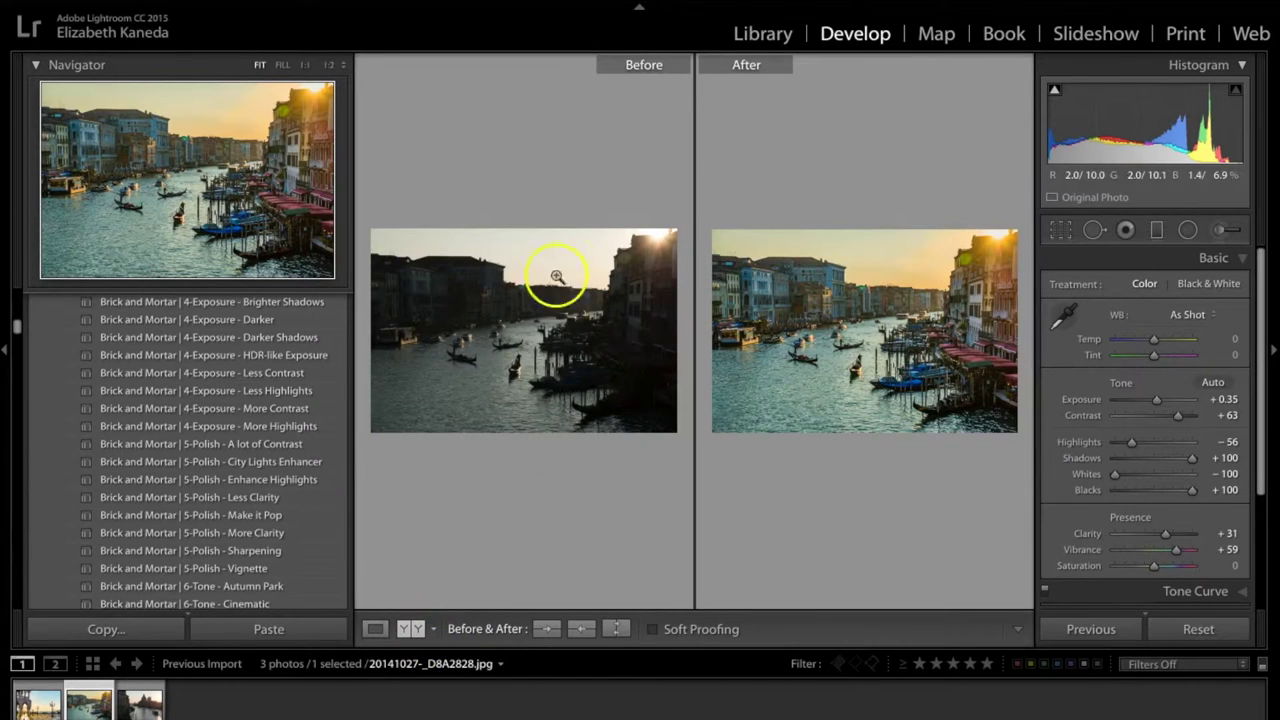
pyautogui.click(376, 630)
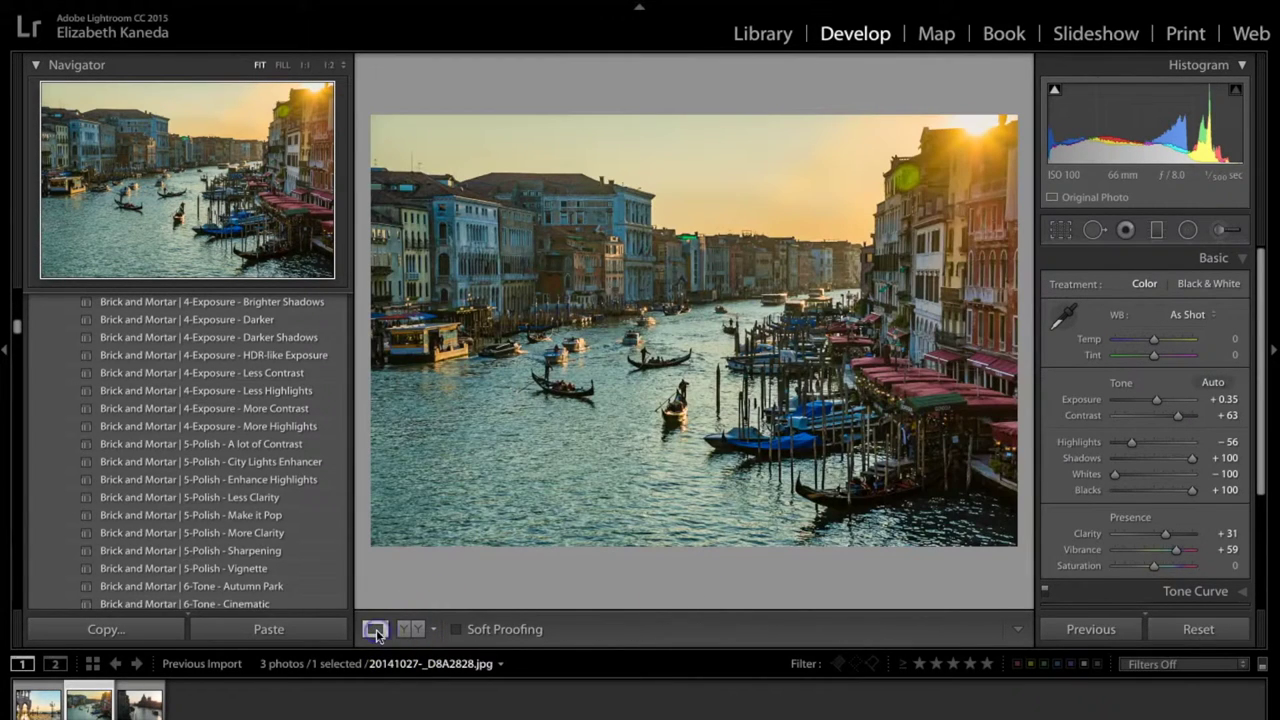
pyautogui.click(145, 704)
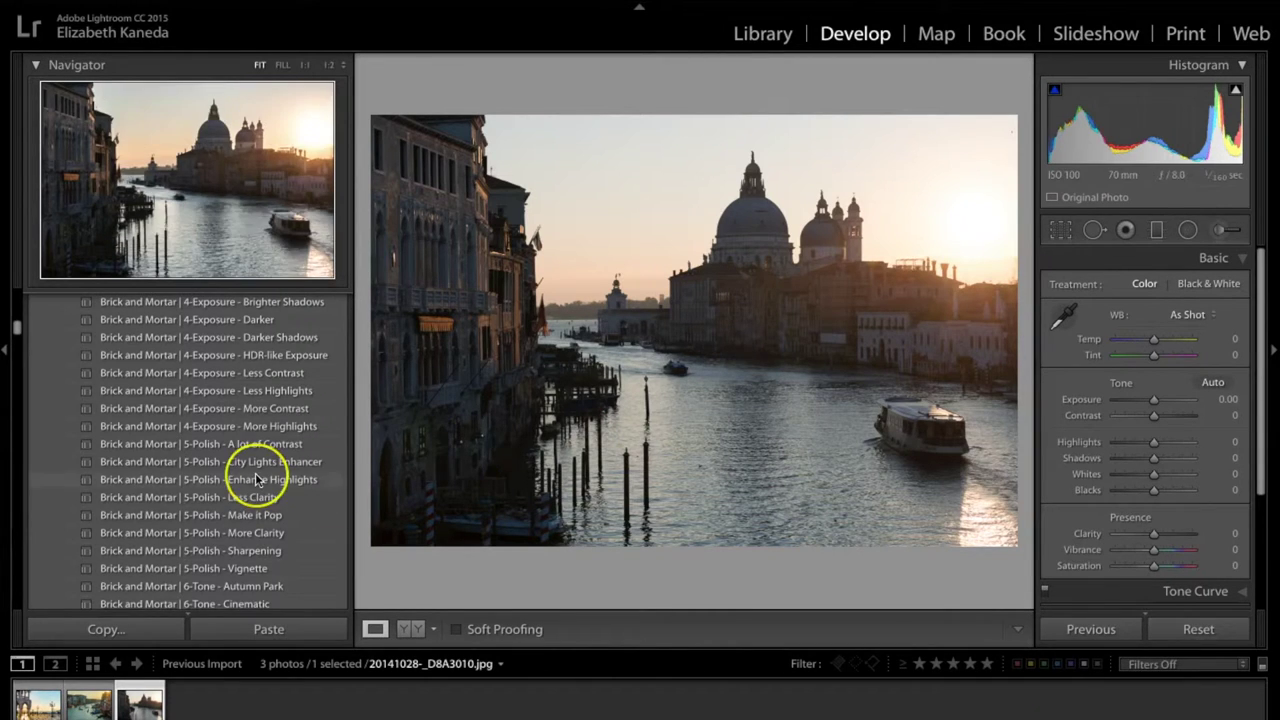
# Scroll the Presets panel to the Brick and Mortar All In One presets and pick Expanded Dynamic Range
pyautogui.scroll(3, 252, 470)
pyautogui.scroll(4, 255, 478)
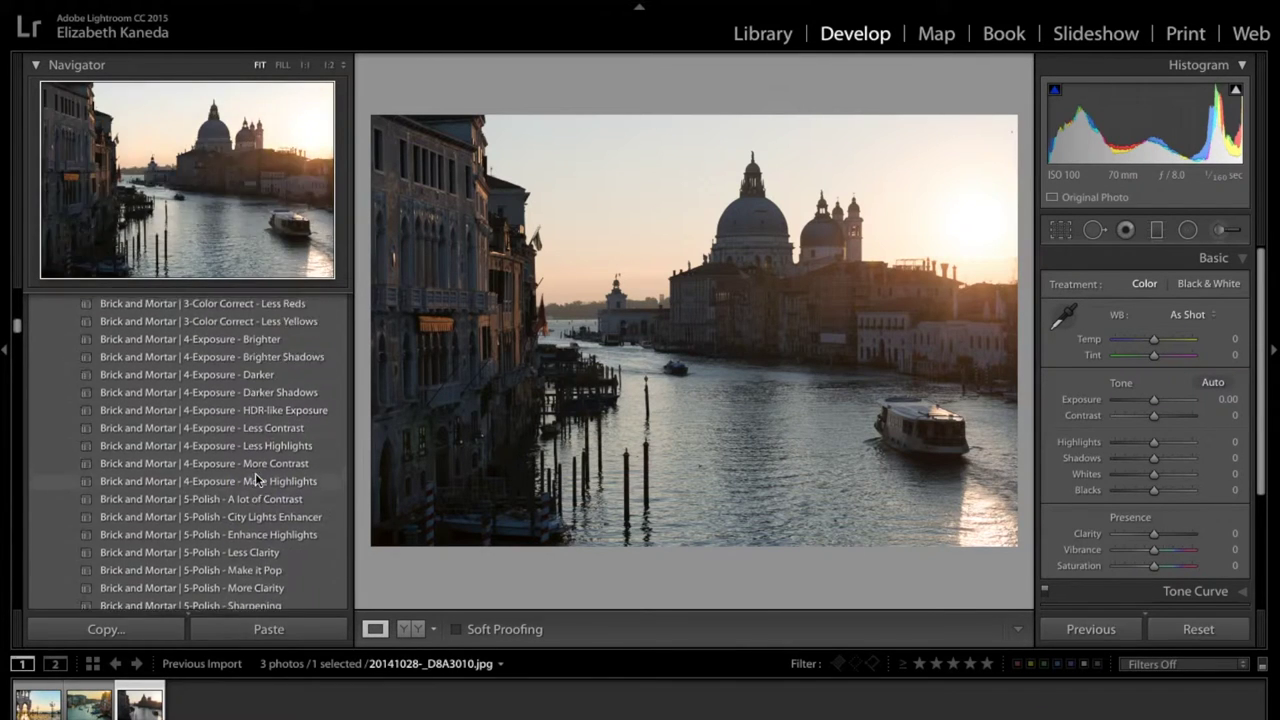
pyautogui.scroll(-10, 255, 478)
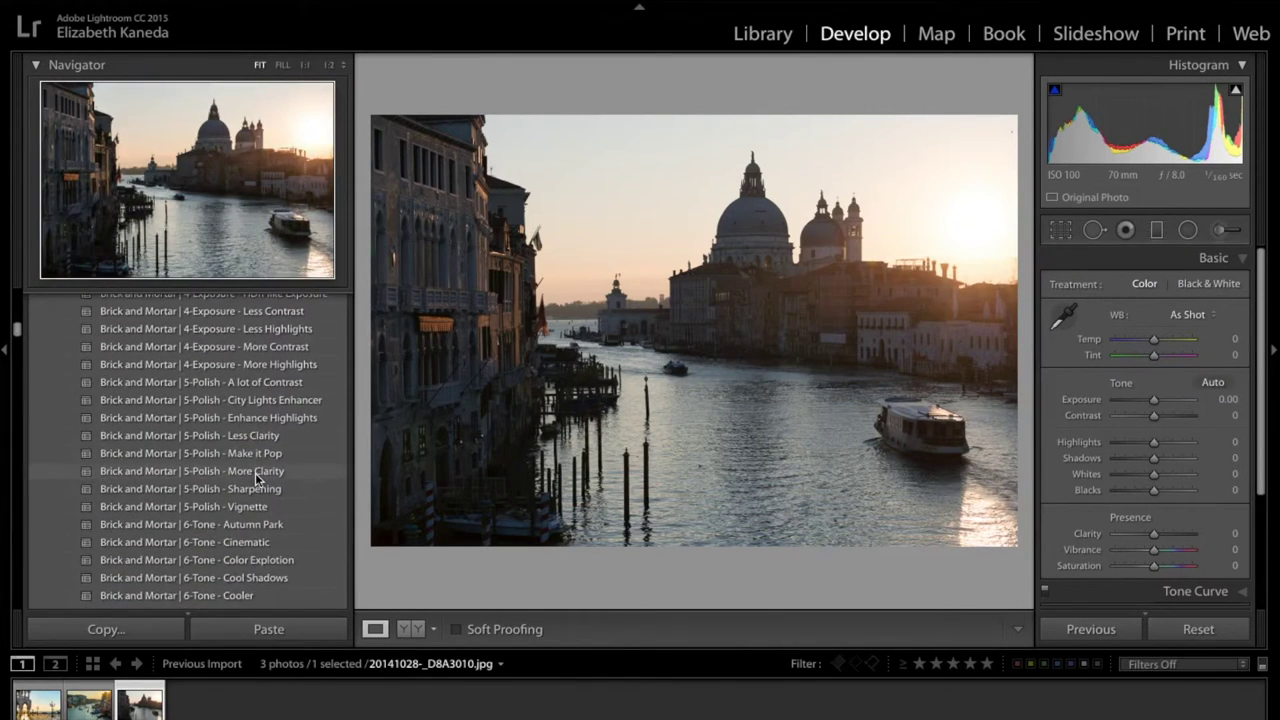
pyautogui.scroll(14, 255, 478)
pyautogui.scroll(15, 255, 475)
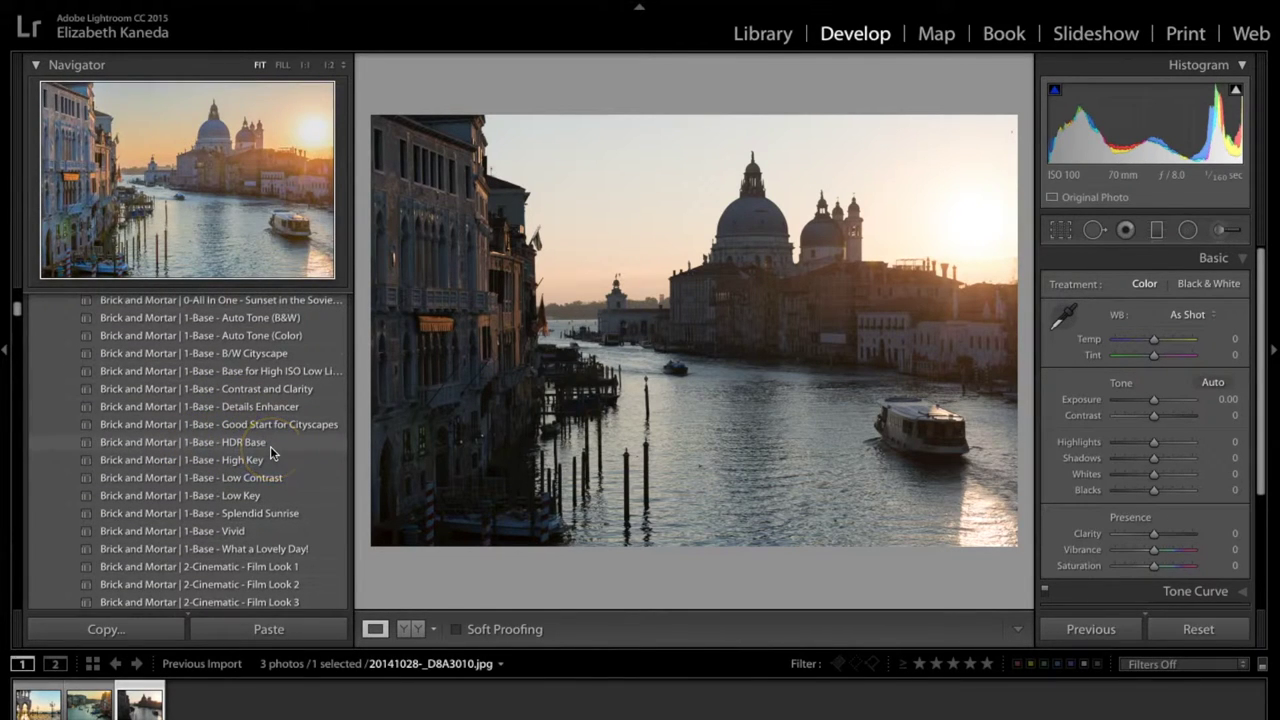
pyautogui.scroll(1, 270, 446)
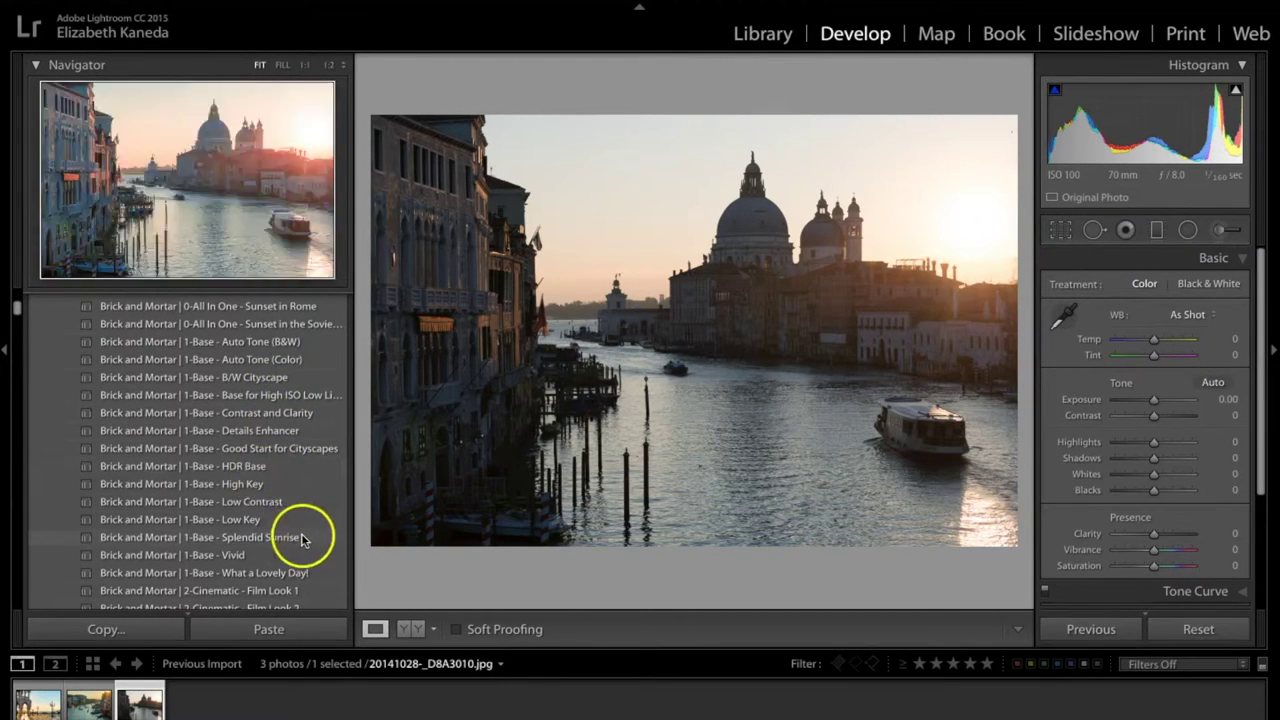
pyautogui.scroll(7, 301, 540)
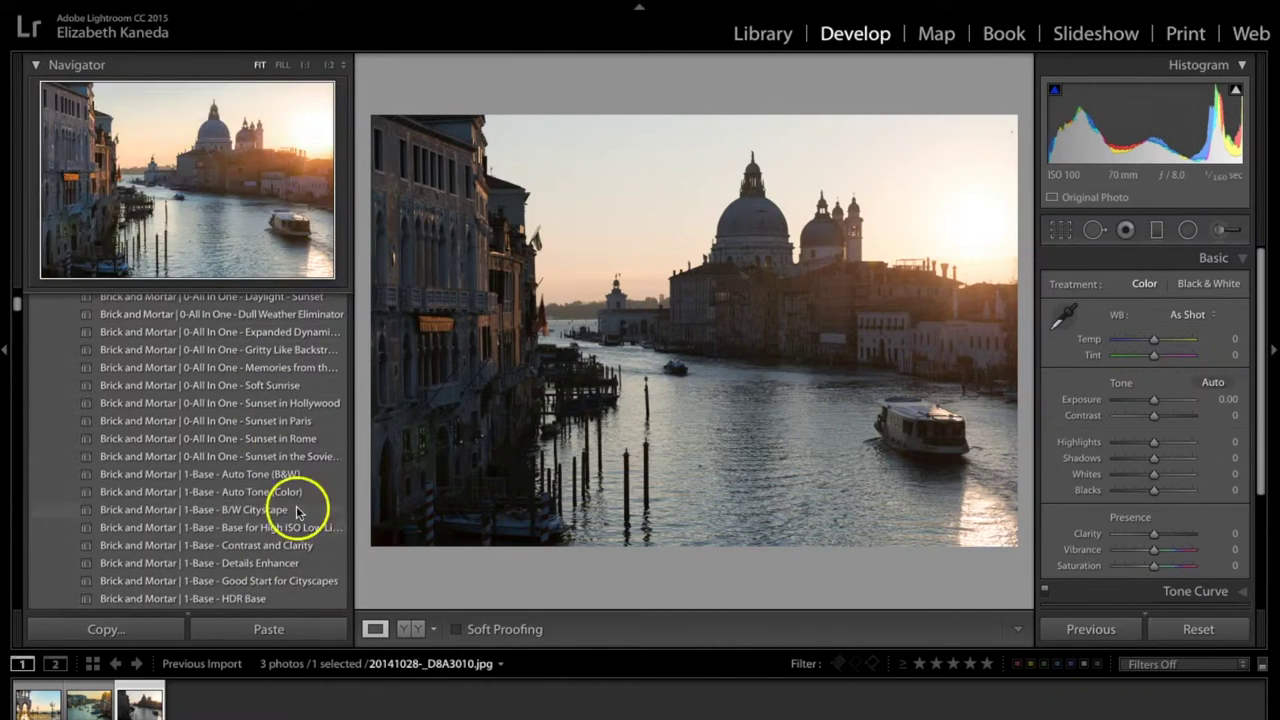
pyautogui.click(227, 336)
# Apply the Expanded Dynamic Range preset, then set Highlights to -71 and Dehaze to +26
pyautogui.click(227, 338)
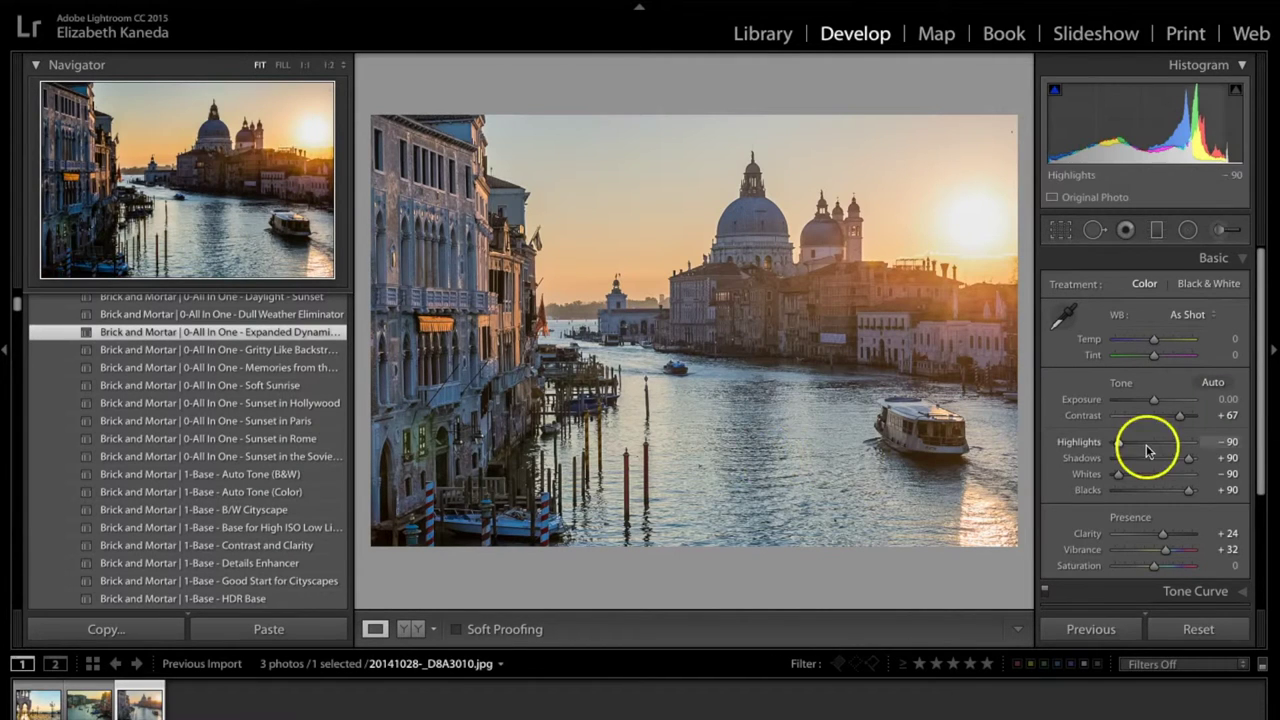
pyautogui.moveTo(1120, 443); pyautogui.dragTo(1126, 446)
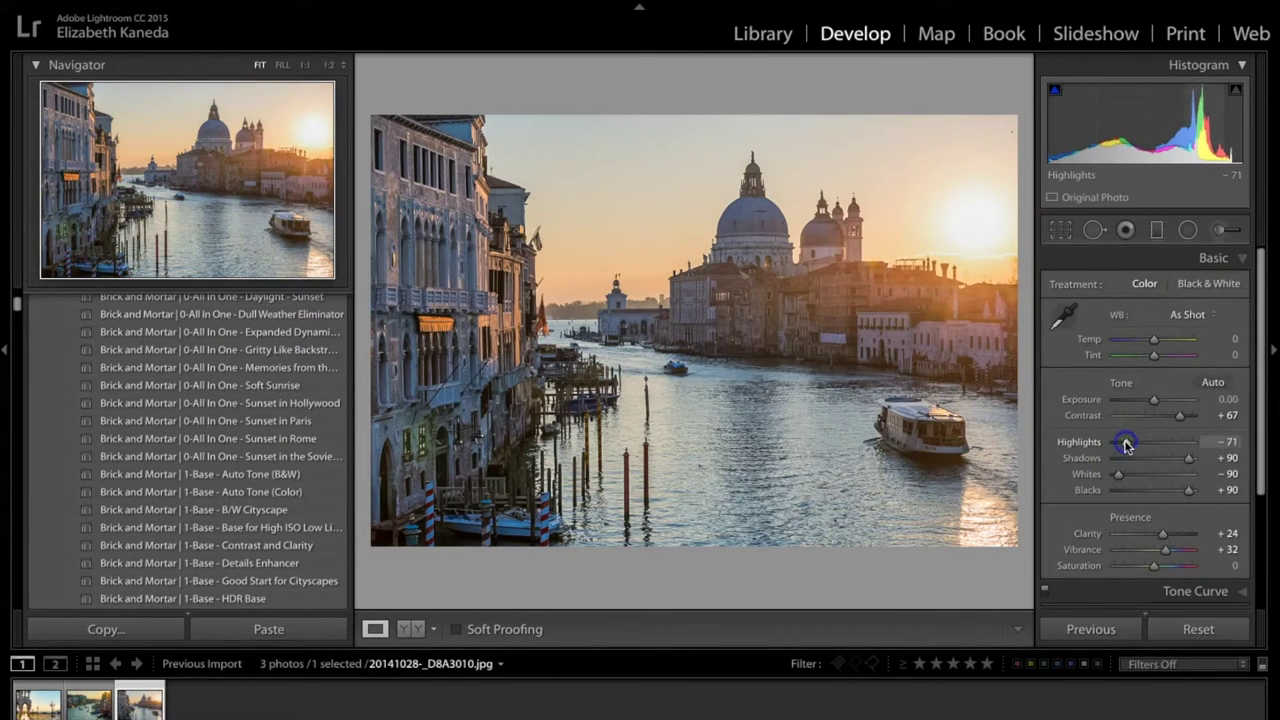
pyautogui.scroll(-2, 1166, 465)
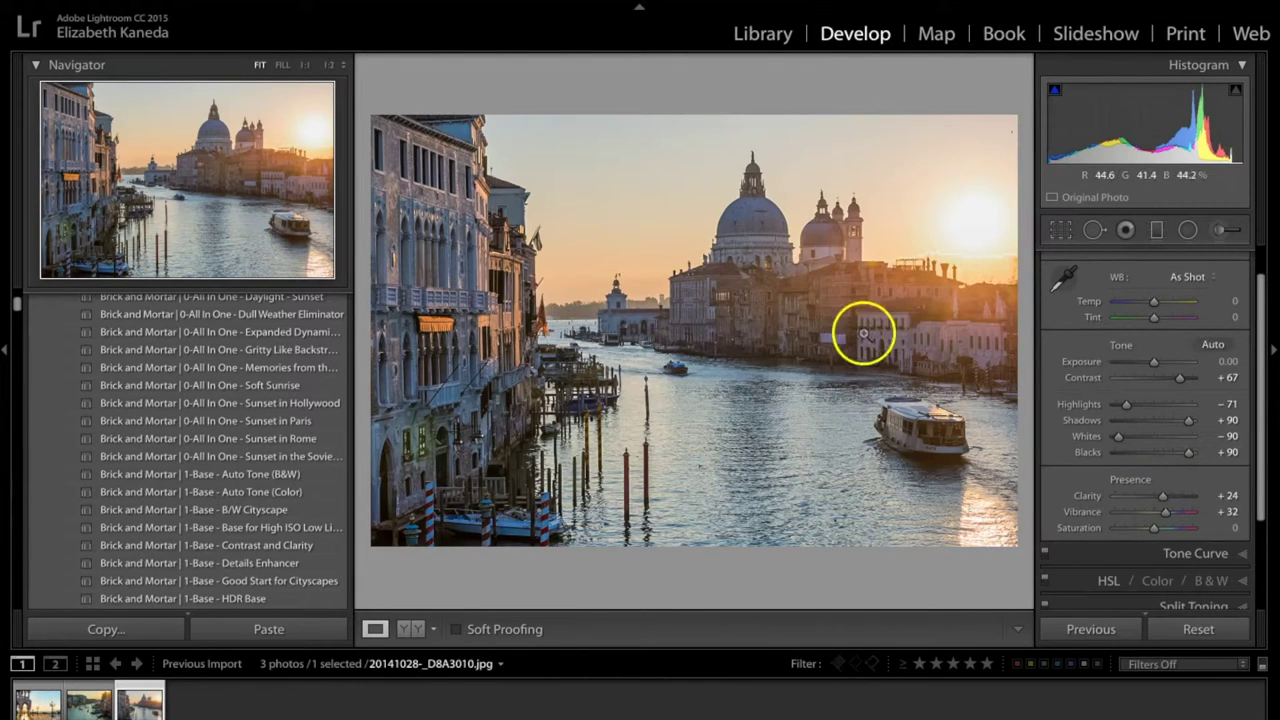
pyautogui.scroll(-6, 1103, 420)
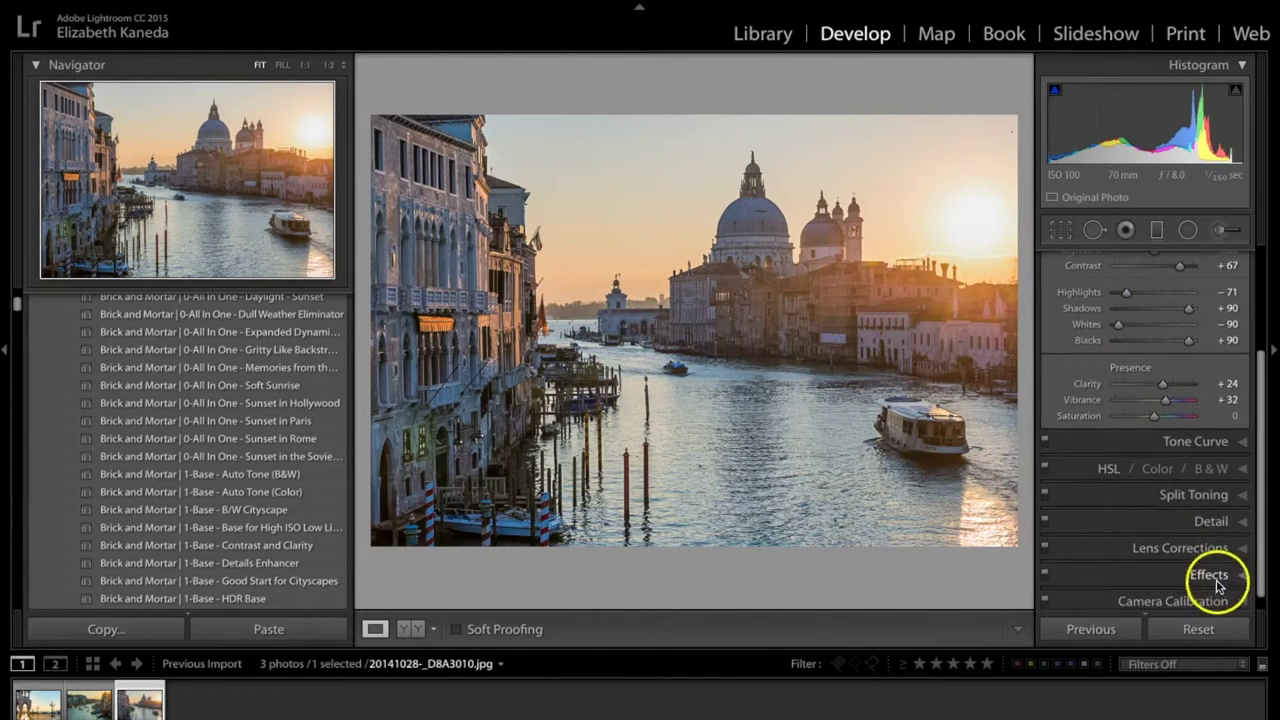
pyautogui.click(1216, 578)
pyautogui.moveTo(1155, 566); pyautogui.dragTo(1163, 564)
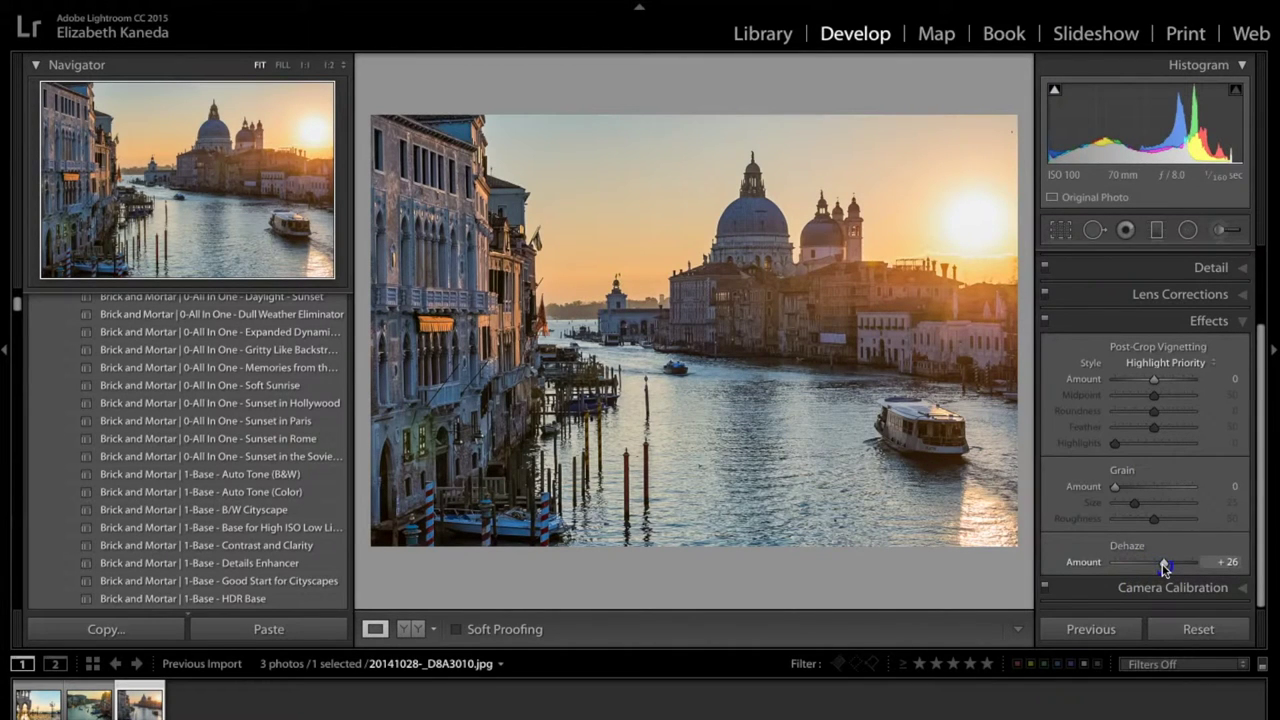
pyautogui.scroll(5, 235, 495)
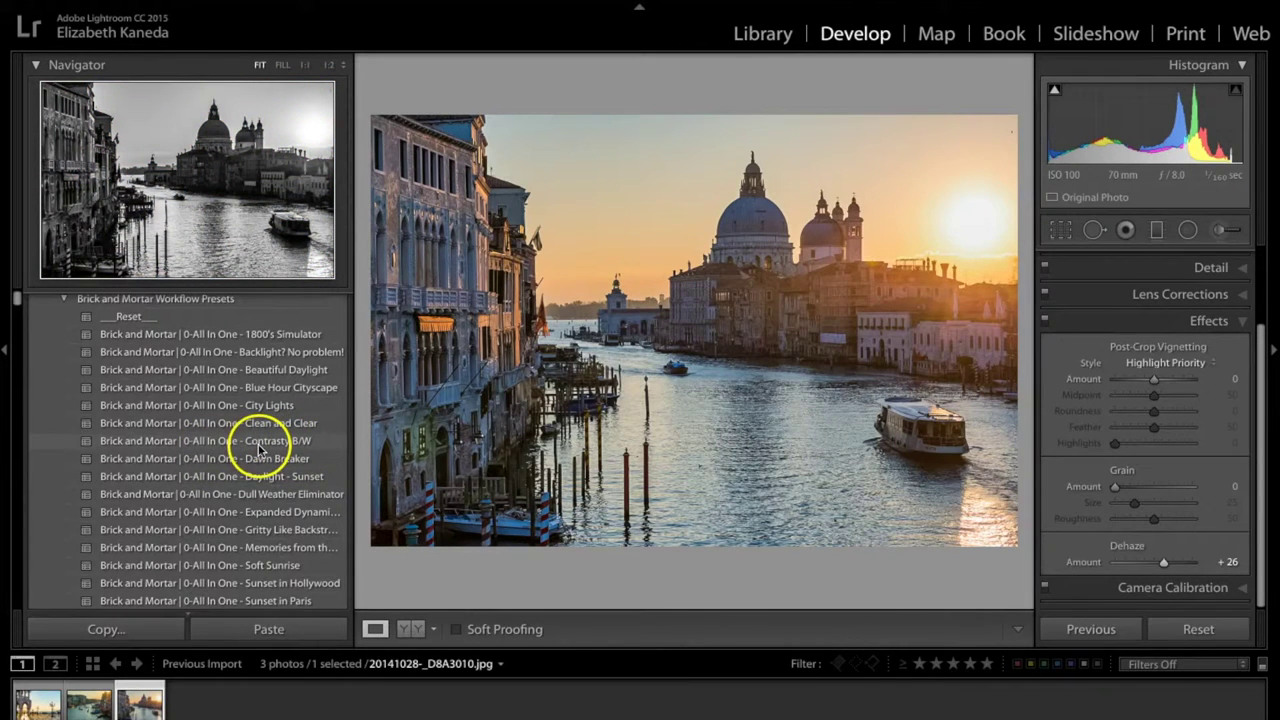
# Apply the Contrasty B/W preset to make the dome photo black-and-white
pyautogui.rightClick(258, 448)
pyautogui.click(258, 448)
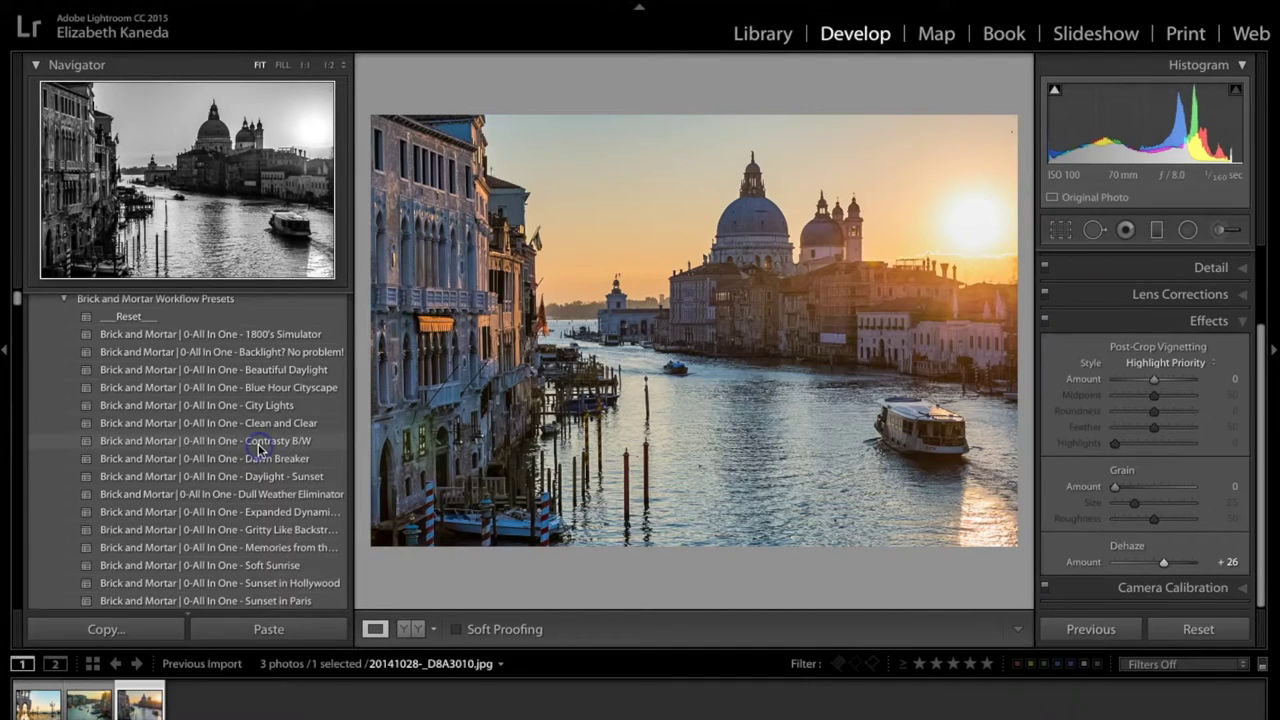
pyautogui.click(258, 448)
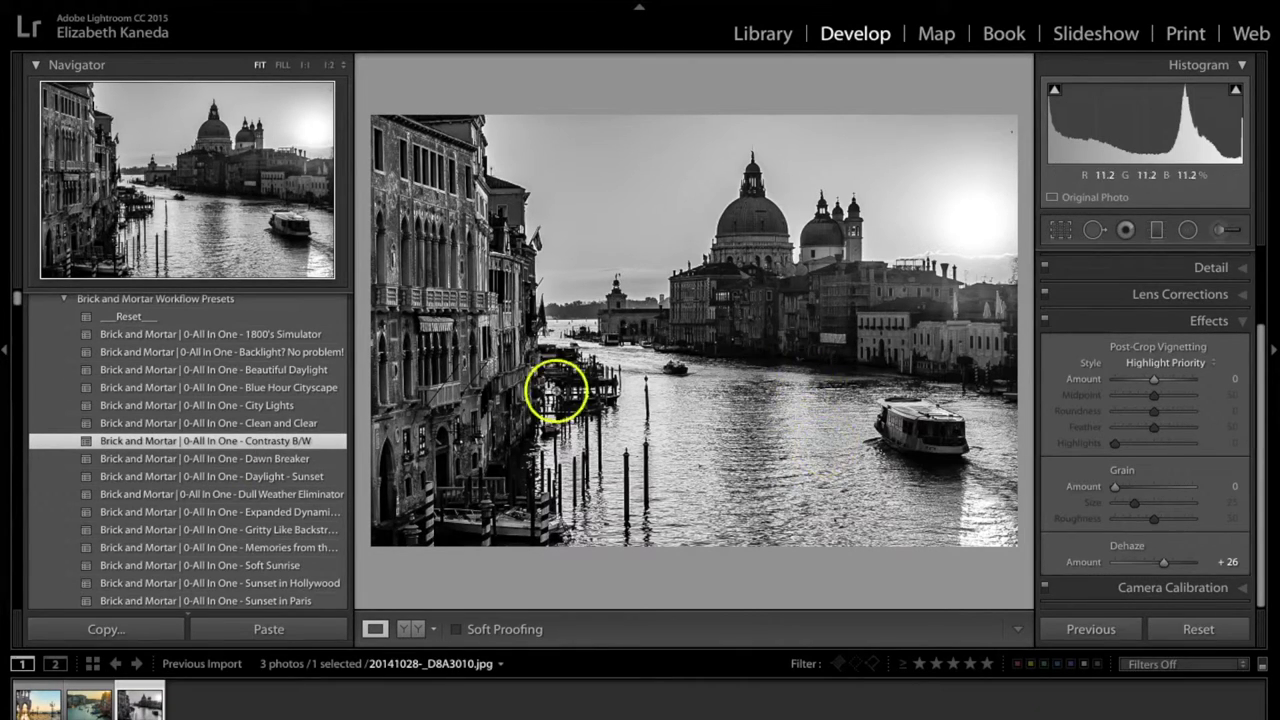
# In the Basic panel, lower Contrast from +53 to +21 and Clarity from +67 to +38
pyautogui.click(1240, 321)
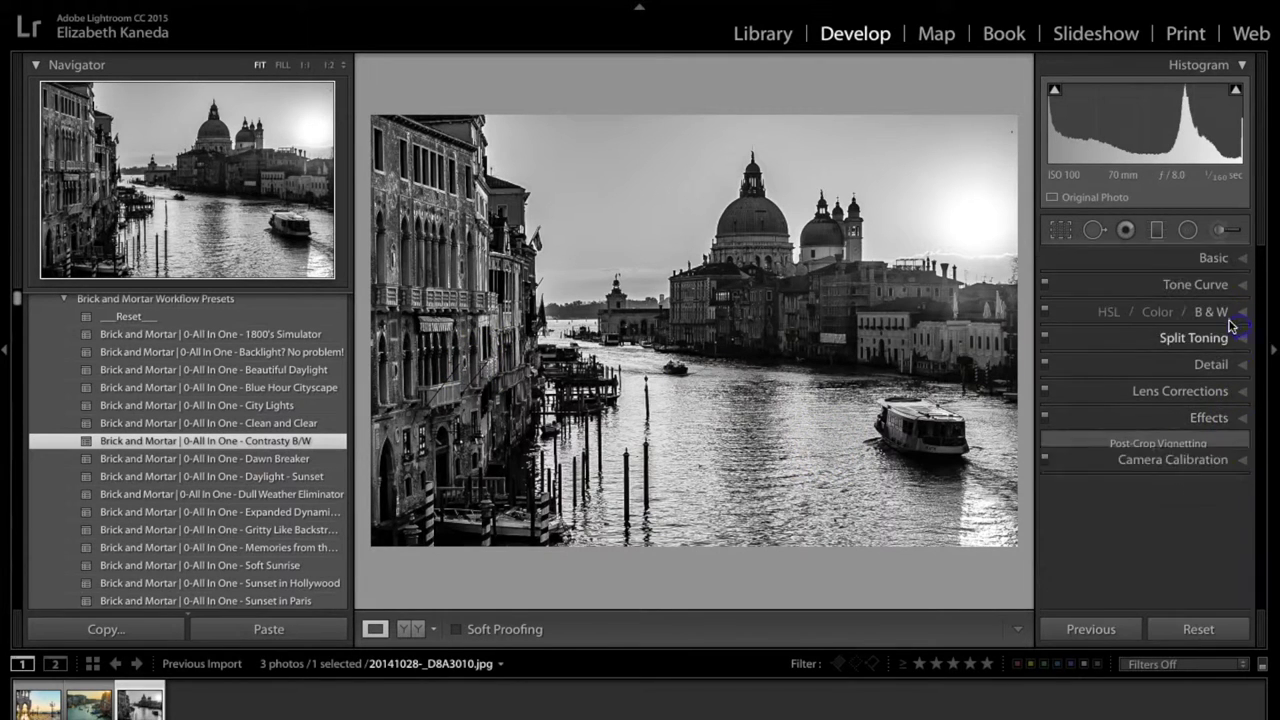
pyautogui.click(1238, 262)
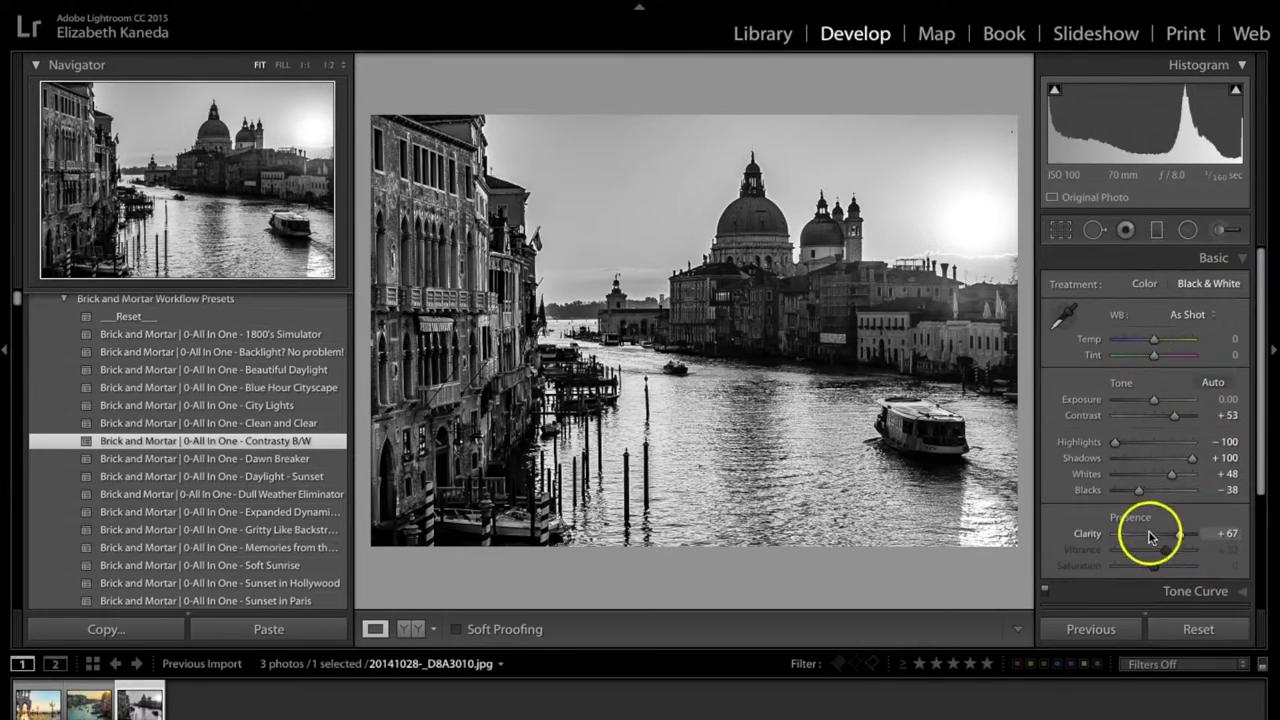
pyautogui.moveTo(1174, 417); pyautogui.dragTo(1163, 422)
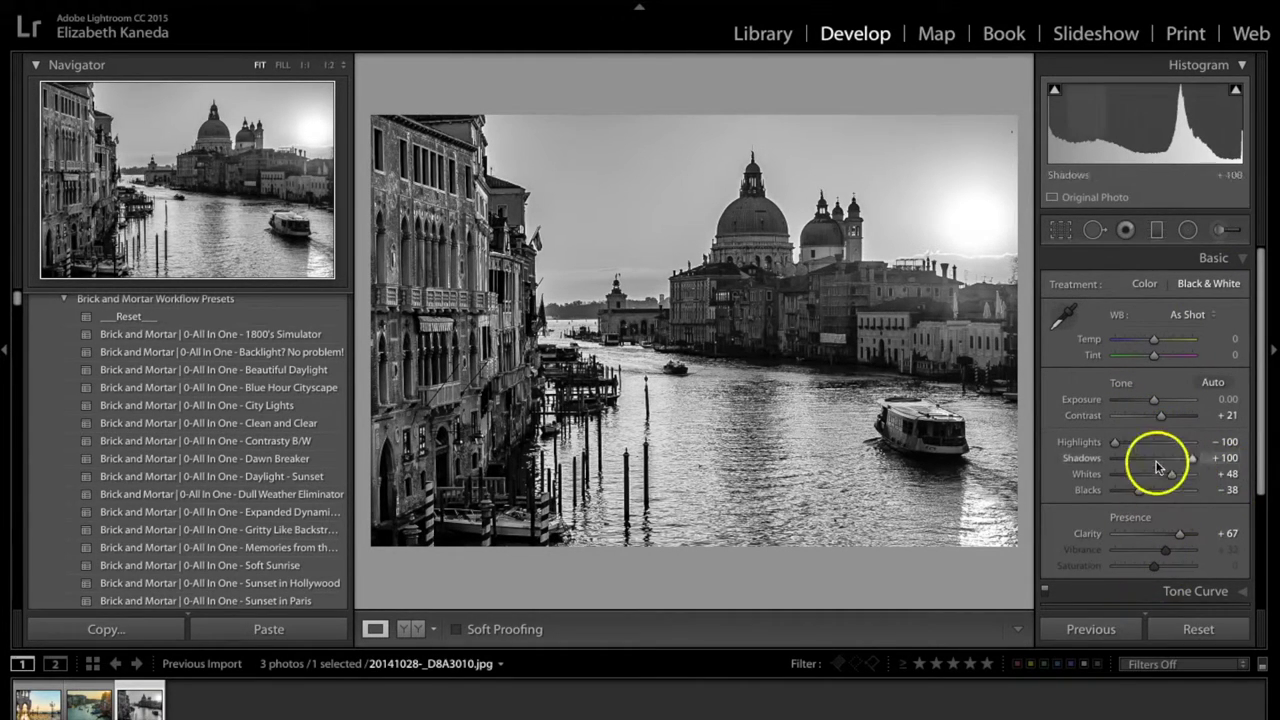
pyautogui.moveTo(1178, 535); pyautogui.dragTo(1167, 534)
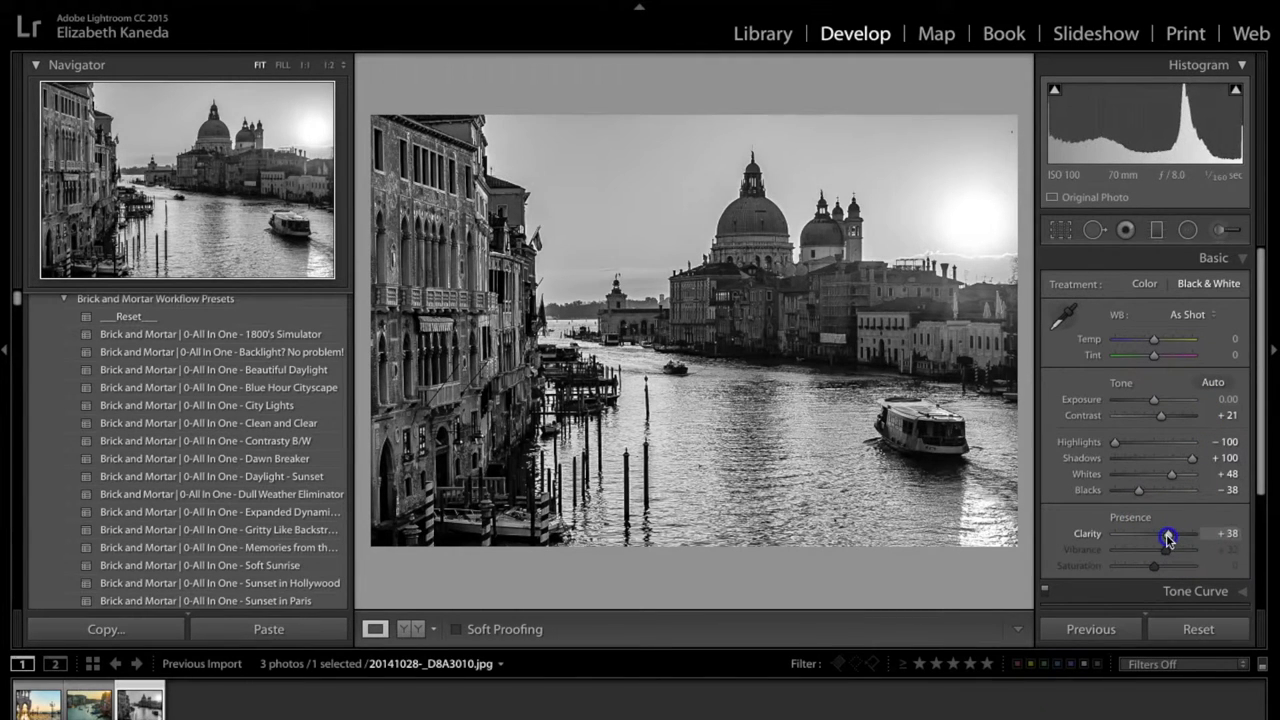
pyautogui.click(1221, 236)
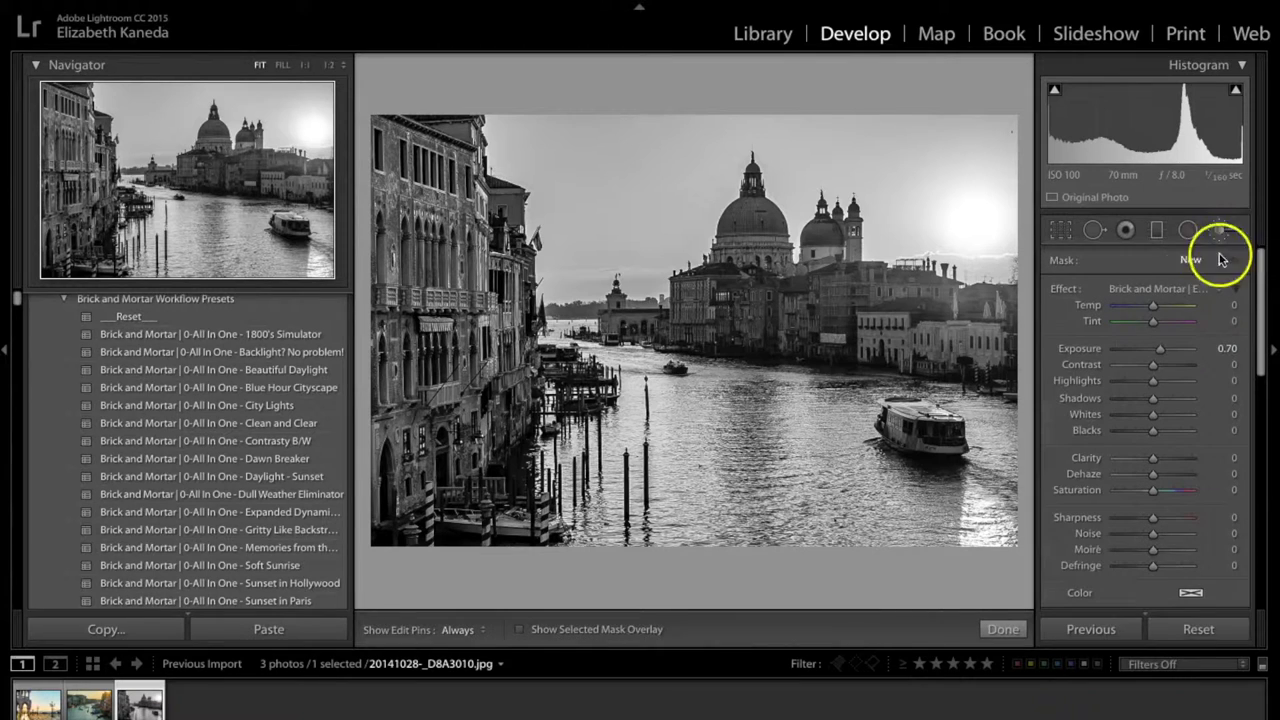
# Paint the Water Definition brush effect across the canal water toward the boat
pyautogui.click(1178, 288)
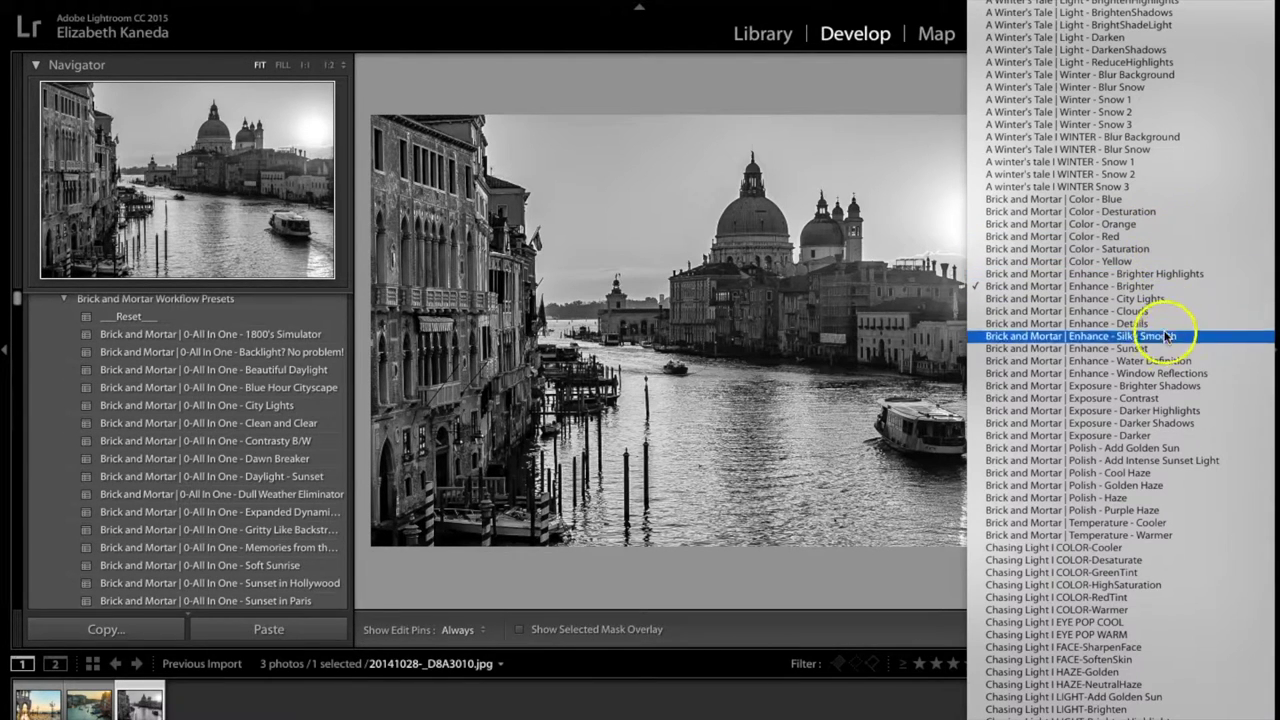
pyautogui.click(1163, 361)
pyautogui.press('h')
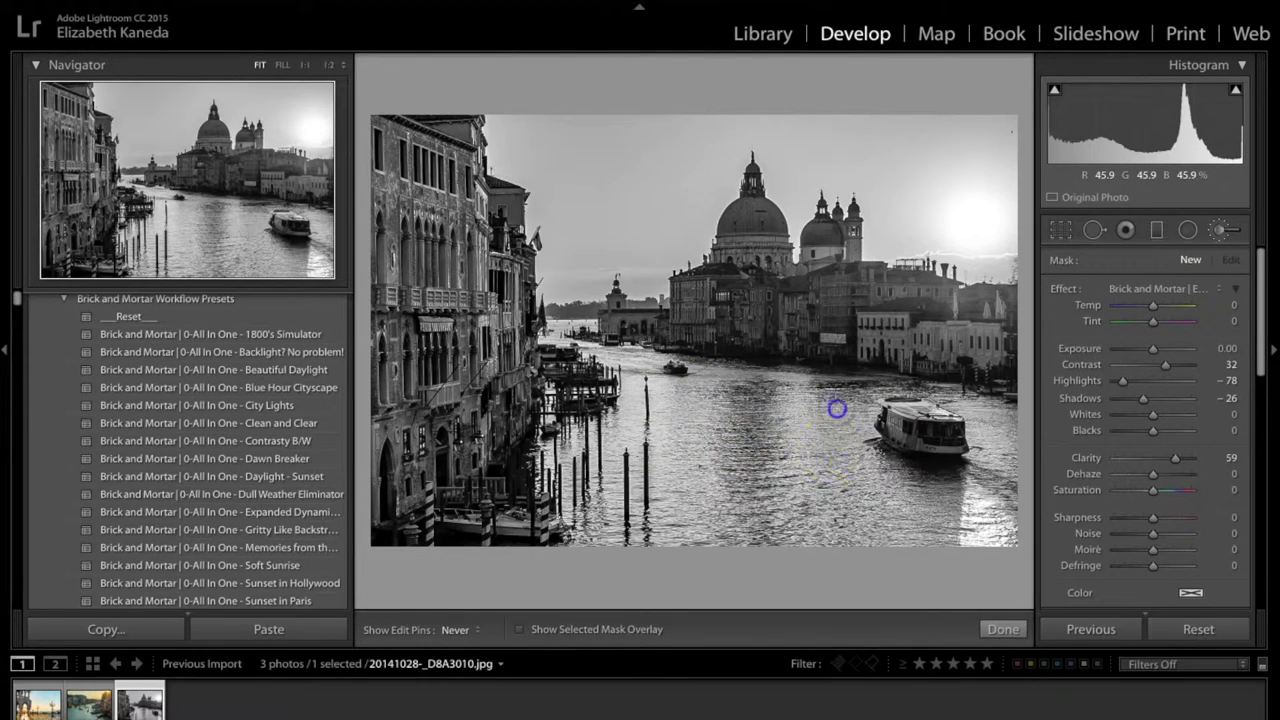
pyautogui.moveTo(947, 484); pyautogui.dragTo(966, 457)
pyautogui.moveTo(720, 455)
pyautogui.mouseDown()
pyautogui.moveTo(642, 479)
pyautogui.moveTo(617, 442)
pyautogui.moveTo(654, 399)
pyautogui.mouseUp()
pyautogui.moveTo(603, 341)
pyautogui.mouseDown()
pyautogui.moveTo(634, 363)
pyautogui.moveTo(770, 398)
pyautogui.moveTo(720, 423)
pyautogui.moveTo(908, 494)
pyautogui.moveTo(980, 457)
pyautogui.moveTo(992, 512)
pyautogui.mouseUp()
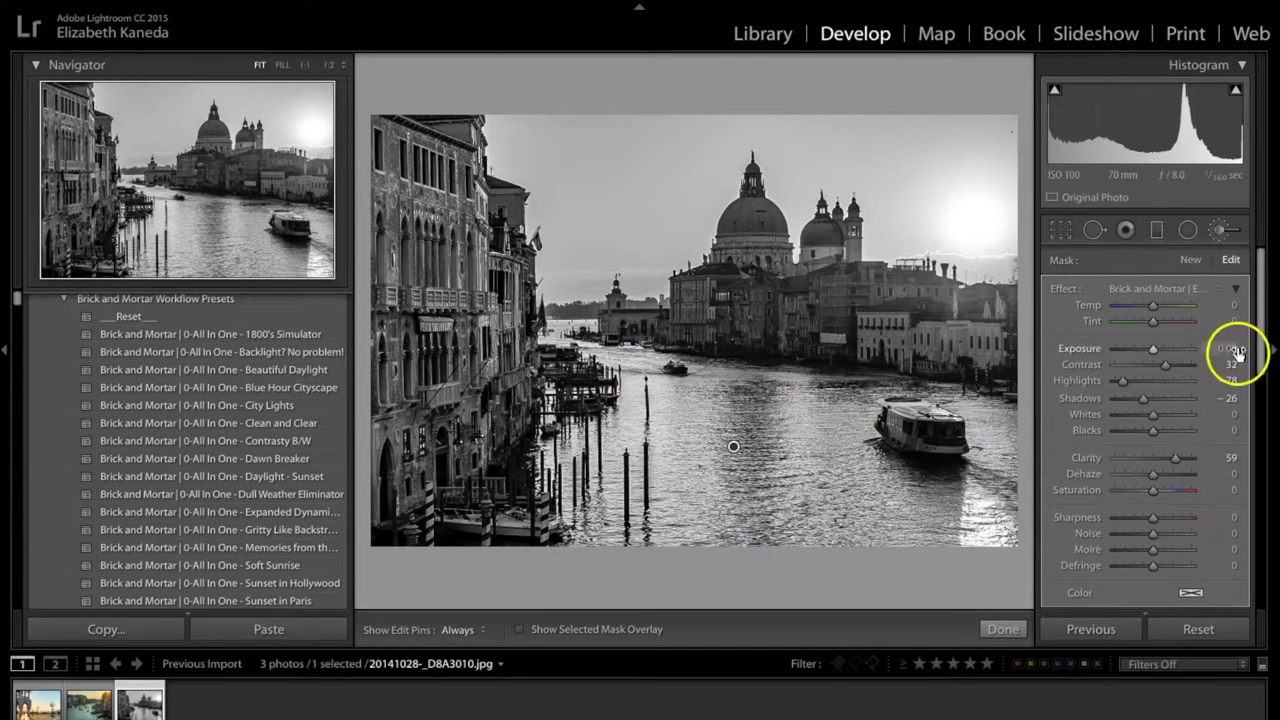
# Start a new brush adjustment loaded with the Enhance - Brighter effect
pyautogui.click(1198, 260)
pyautogui.click(1190, 288)
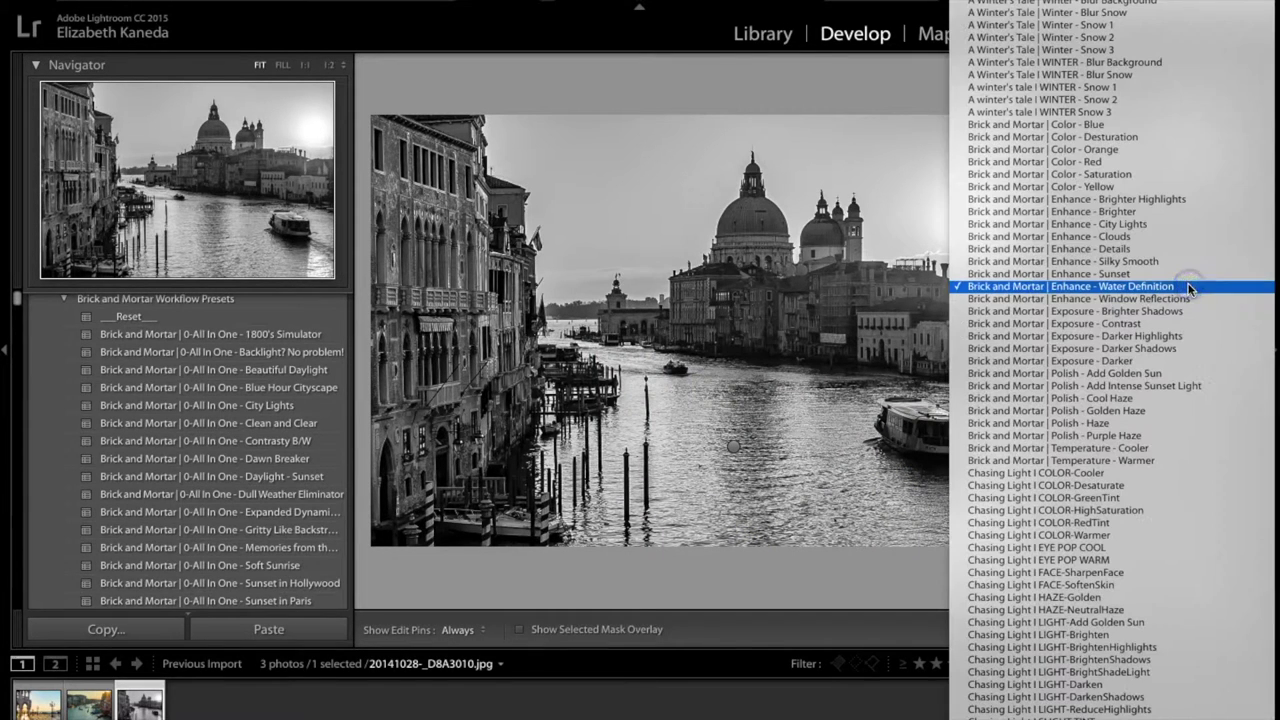
pyautogui.moveTo(1184, 283); pyautogui.dragTo(1129, 211)
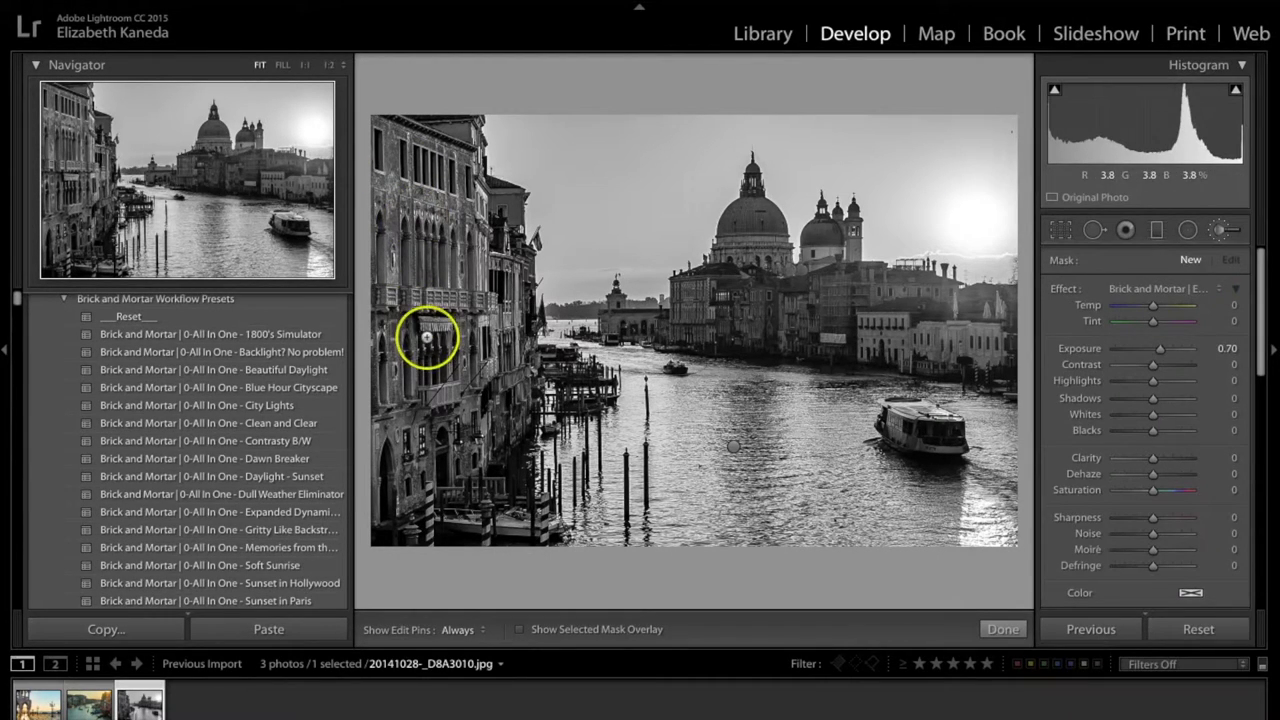
# Set the brush exposure to 2.32 and paint over the shaded left-hand buildings
pyautogui.press('h')
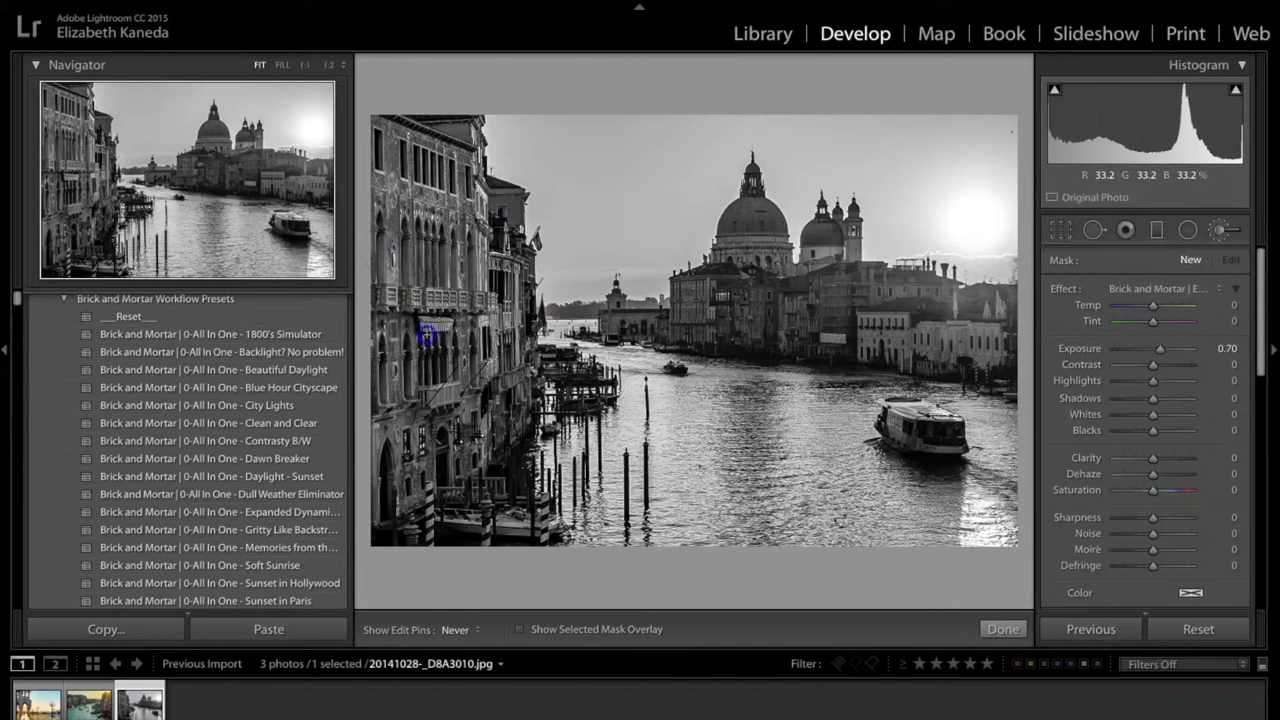
pyautogui.press('h')
pyautogui.moveTo(1160, 348); pyautogui.dragTo(1176, 352)
pyautogui.click(431, 346)
pyautogui.moveTo(486, 218); pyautogui.dragTo(426, 174)
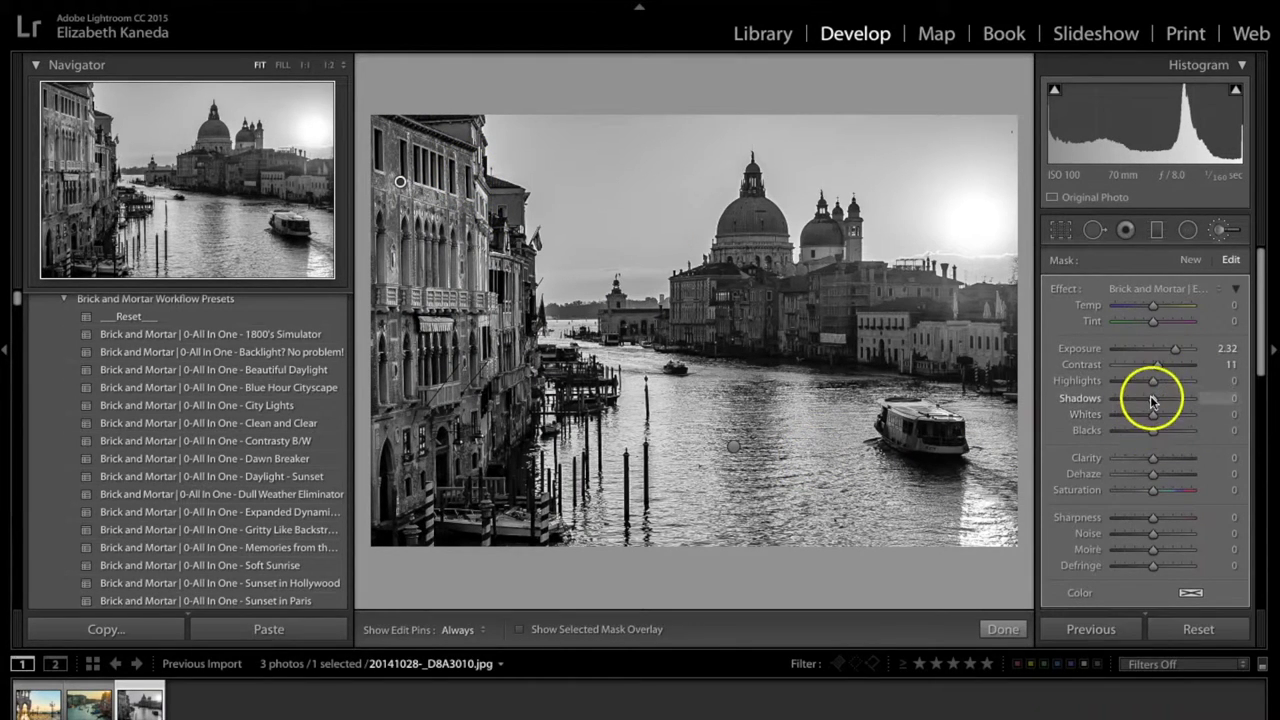
pyautogui.press('h')
pyautogui.moveTo(485, 390); pyautogui.dragTo(509, 320)
pyautogui.click(420, 508)
# Brighten the buildings at the base of and beside the dome
pyautogui.press('h')
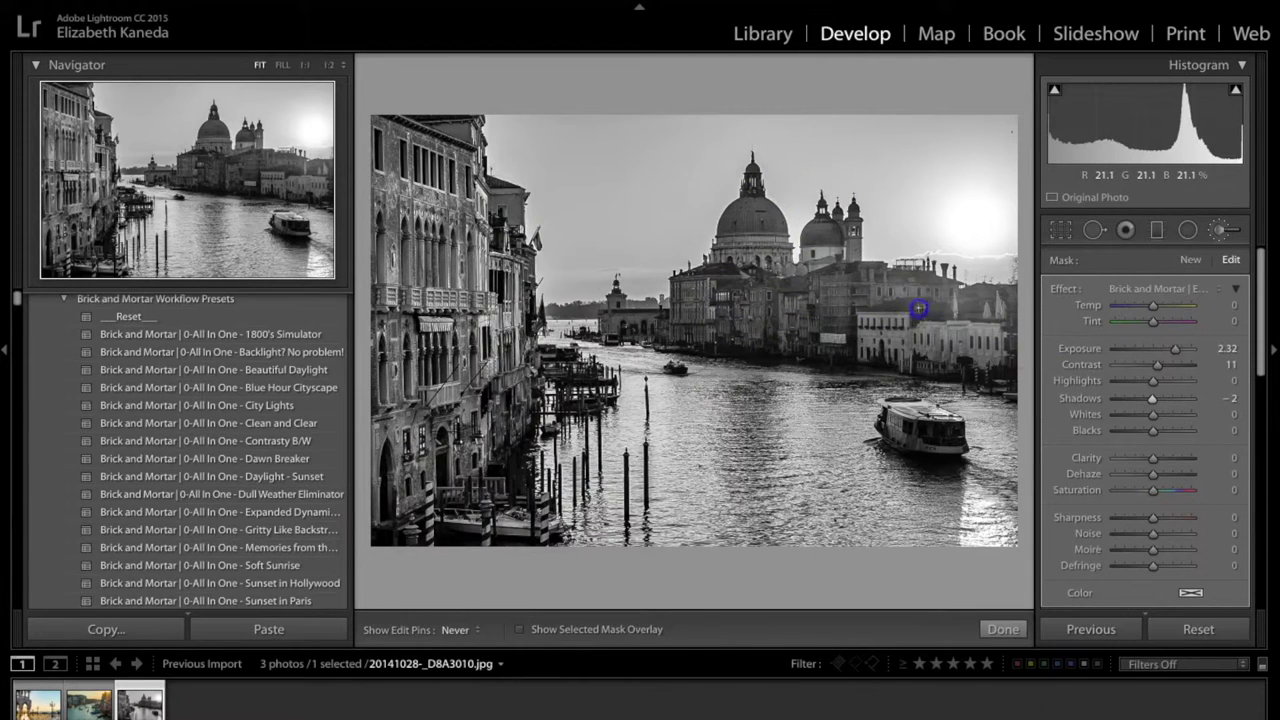
pyautogui.click(751, 265)
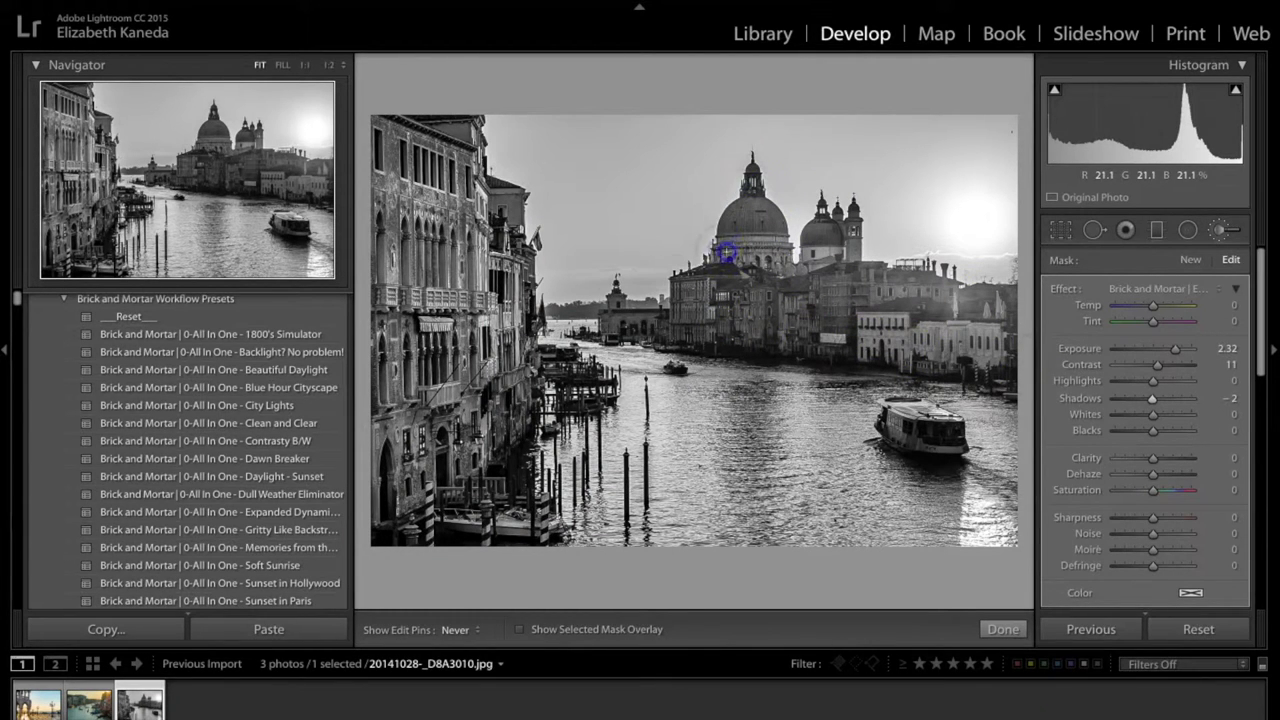
pyautogui.press('h')
pyautogui.moveTo(857, 316)
pyautogui.mouseDown()
pyautogui.moveTo(831, 261)
pyautogui.moveTo(849, 245)
pyautogui.moveTo(887, 268)
pyautogui.moveTo(793, 217)
pyautogui.moveTo(853, 243)
pyautogui.moveTo(828, 252)
pyautogui.moveTo(830, 239)
pyautogui.moveTo(720, 361)
pyautogui.moveTo(785, 313)
pyautogui.moveTo(771, 284)
pyautogui.moveTo(638, 285)
pyautogui.moveTo(637, 307)
pyautogui.moveTo(568, 303)
pyautogui.moveTo(394, 375)
pyautogui.moveTo(483, 387)
pyautogui.moveTo(471, 363)
pyautogui.moveTo(807, 313)
pyautogui.moveTo(921, 339)
pyautogui.mouseUp()
pyautogui.press('h')
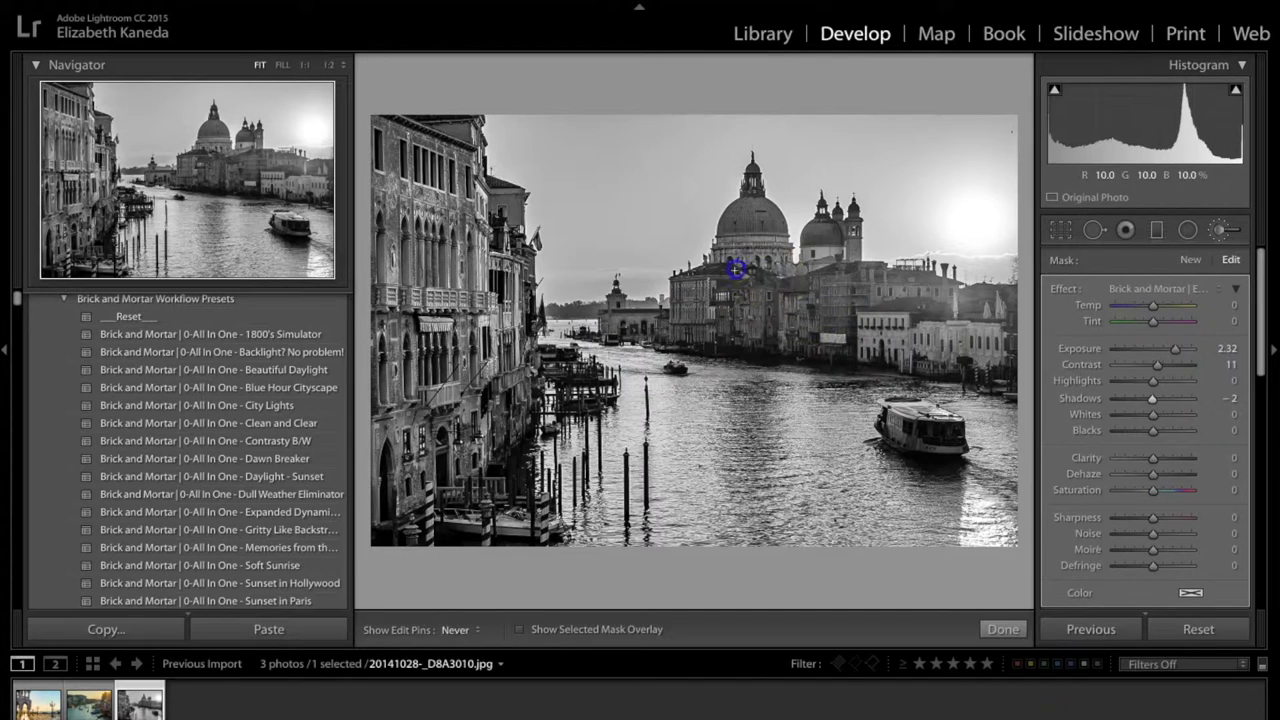
pyautogui.press('h')
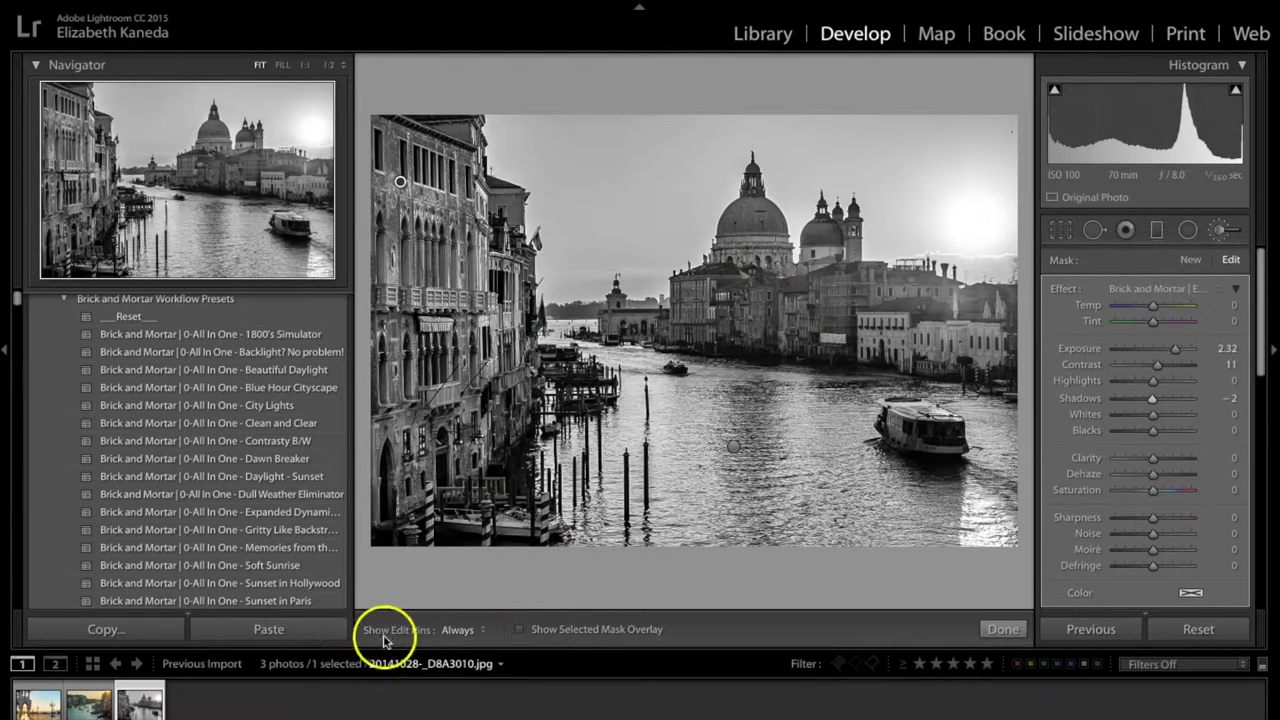
# Close the brush and compare the black-and-white edit with the colour original, side by side and with backslash
pyautogui.click(1219, 229)
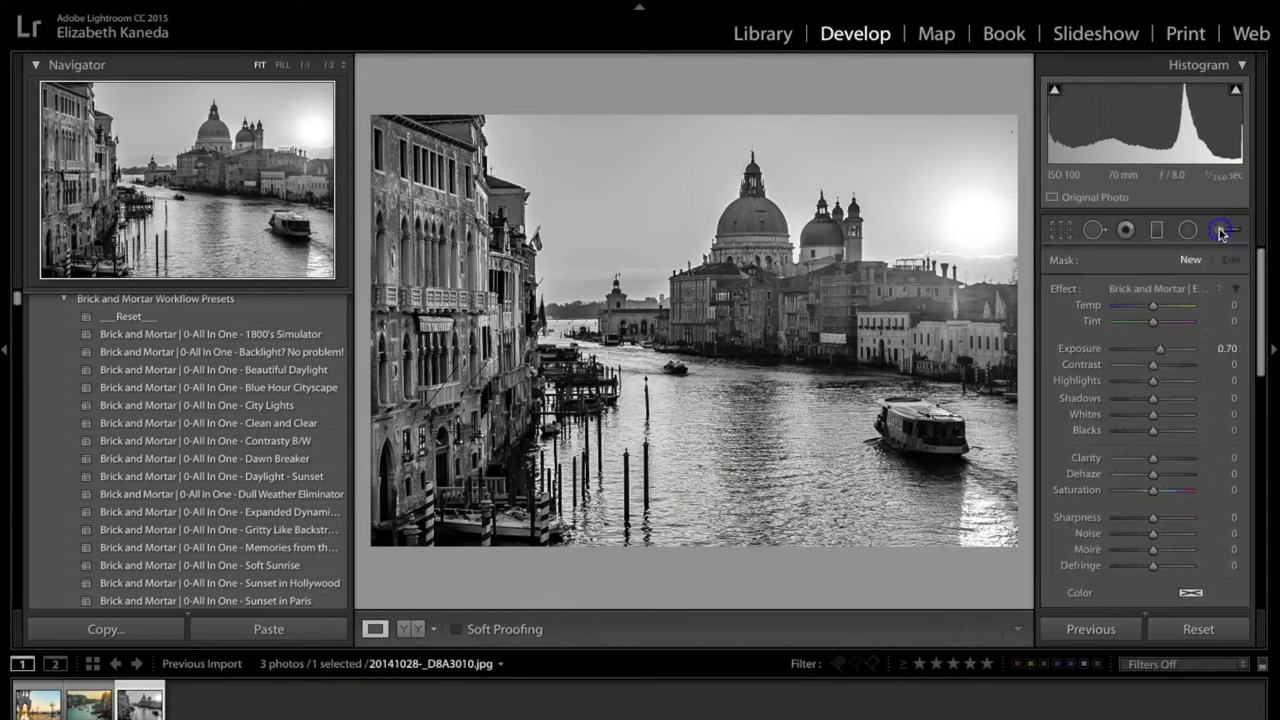
pyautogui.click(410, 630)
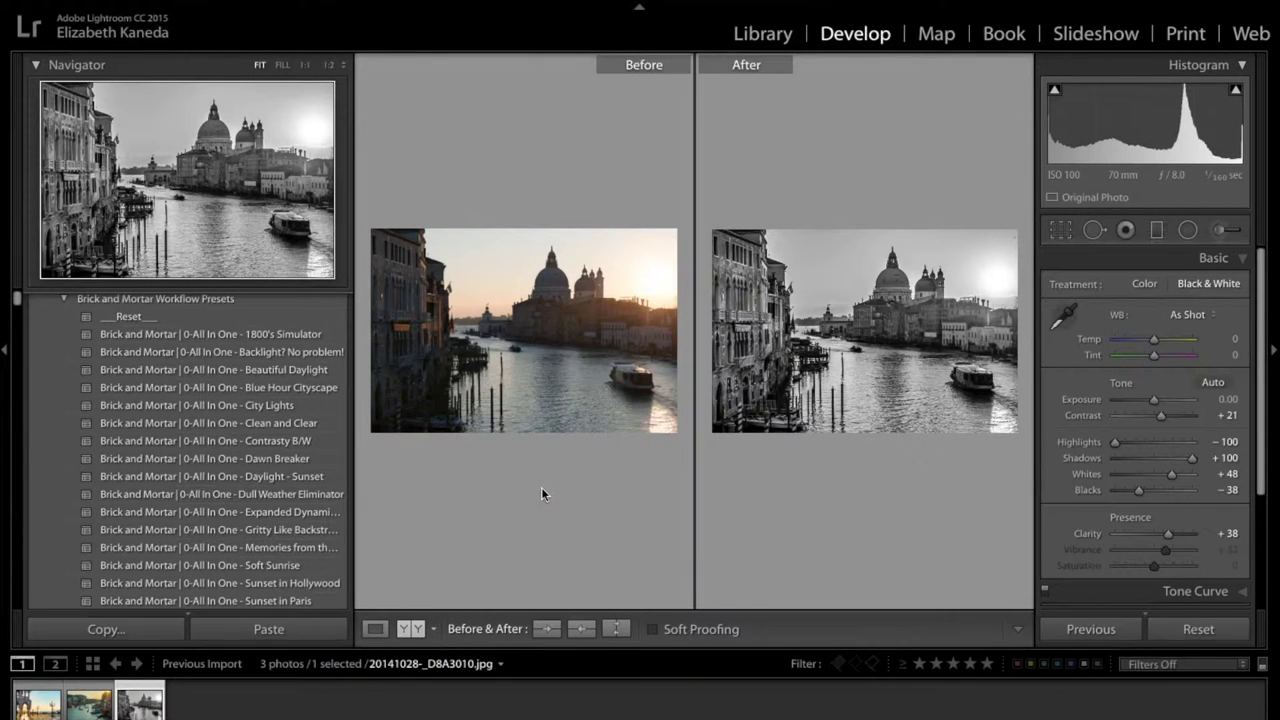
pyautogui.click(377, 629)
pyautogui.press('\\')
pyautogui.press('\\')
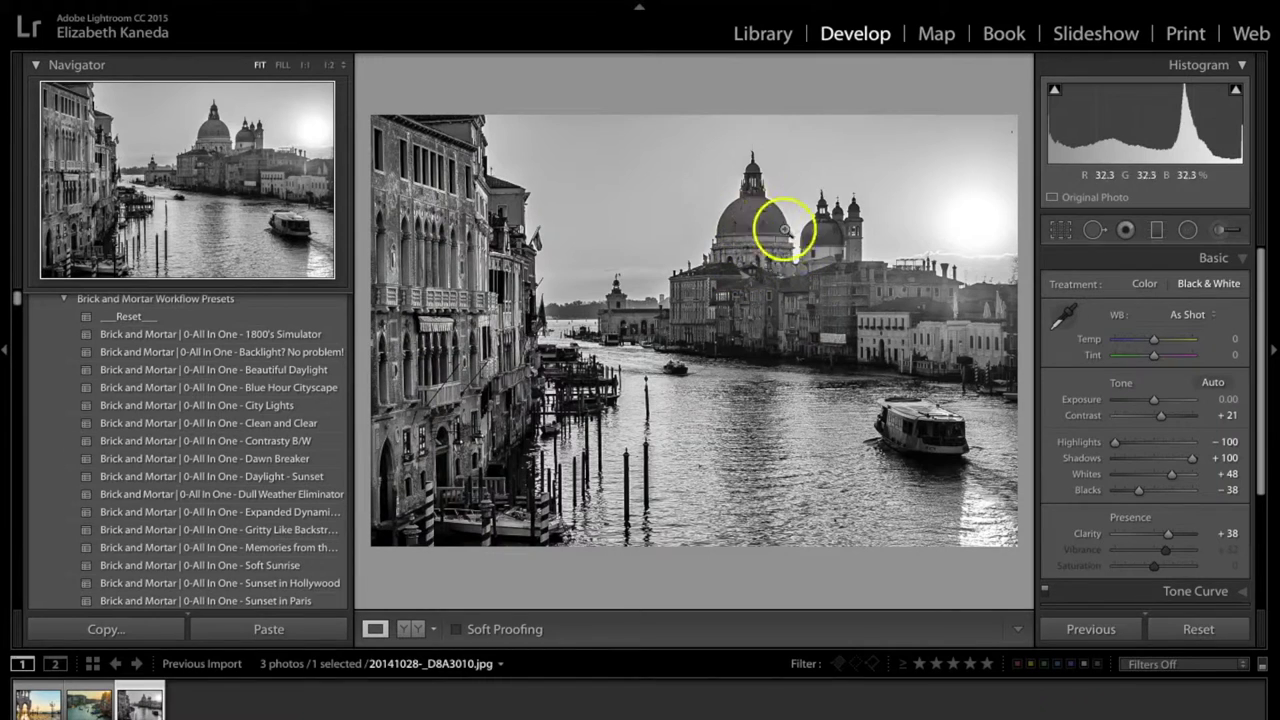
pyautogui.press('\\')
pyautogui.press('\\')
pyautogui.press('\\')
pyautogui.press('\\')
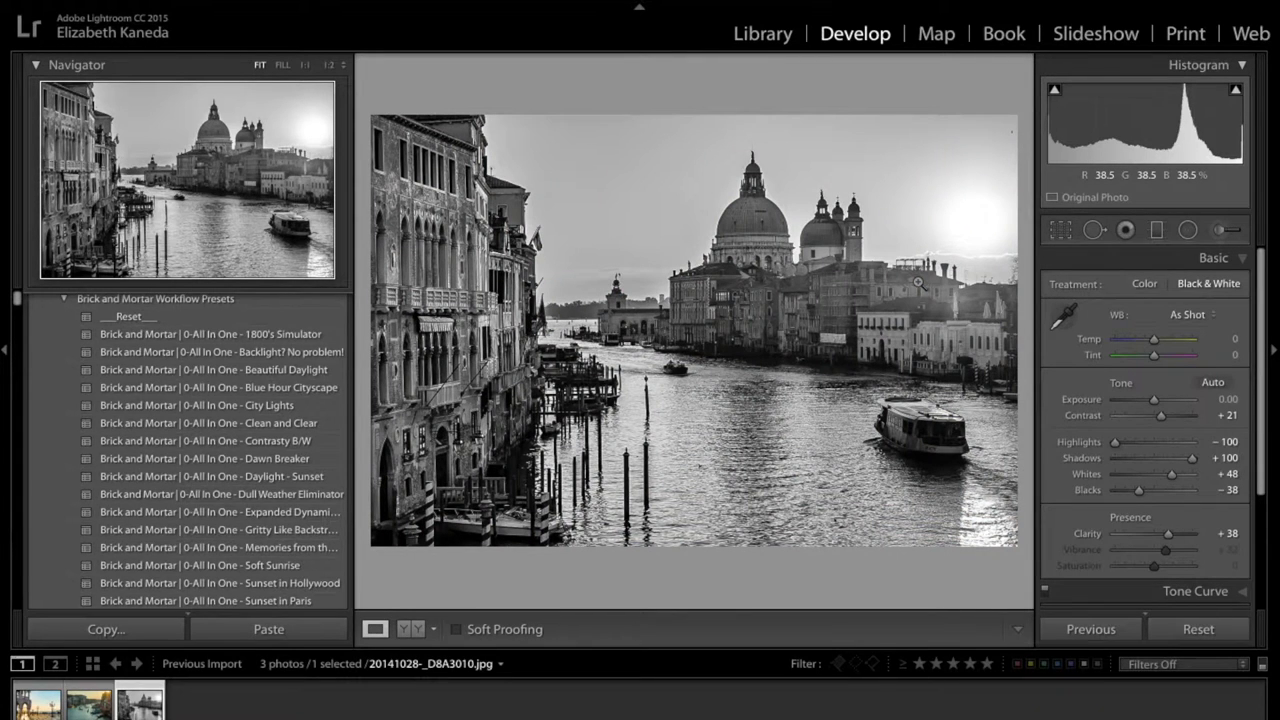